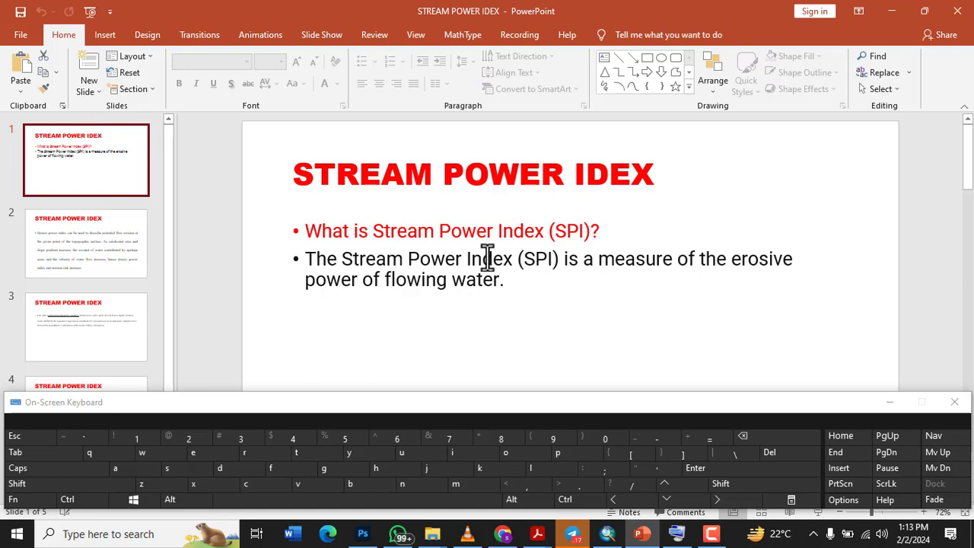
Read through the Stream Power Index slides on its definition, derivation from a DEM, and calculation formula.
left_click(54, 238)
scroll(431, 250, "down", 1)
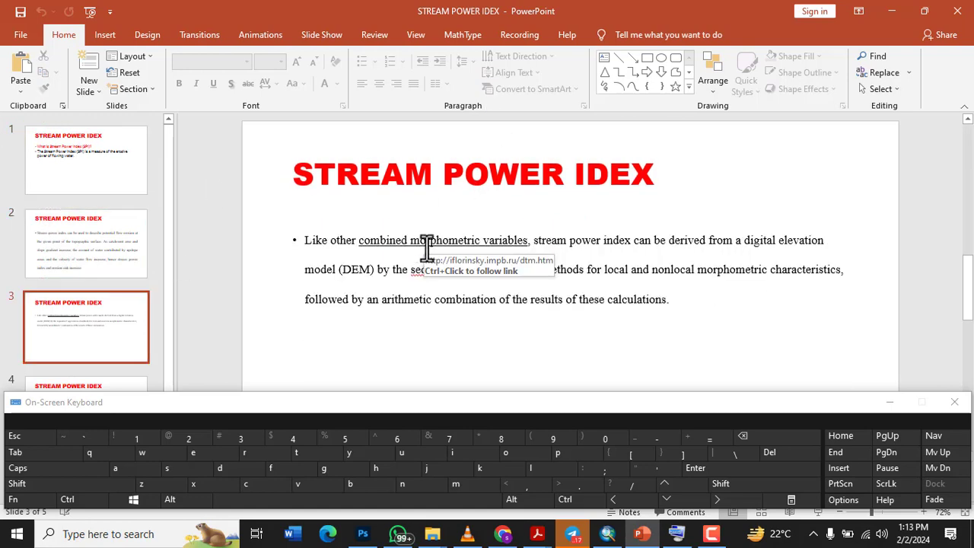
scroll(427, 249, "up", 1)
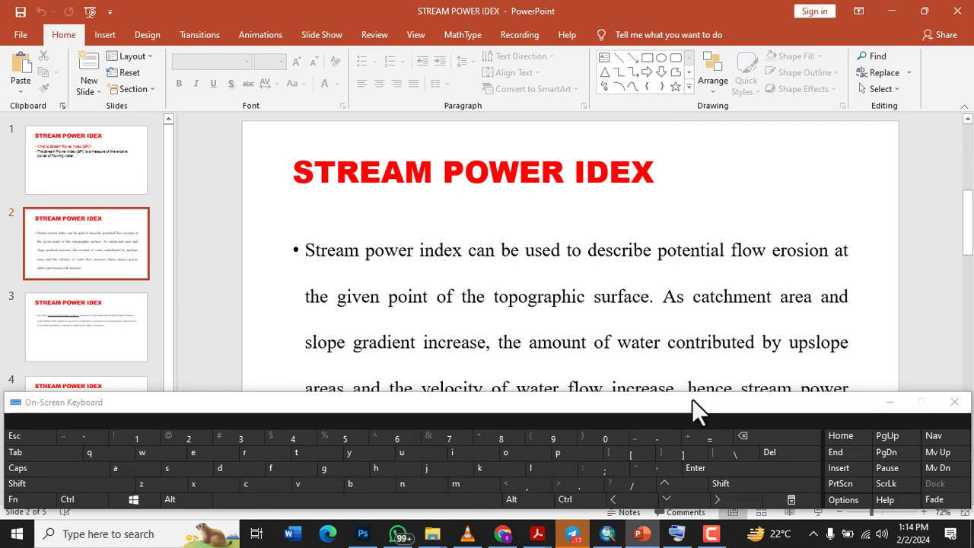
left_click_drag(683, 409, 679, 470)
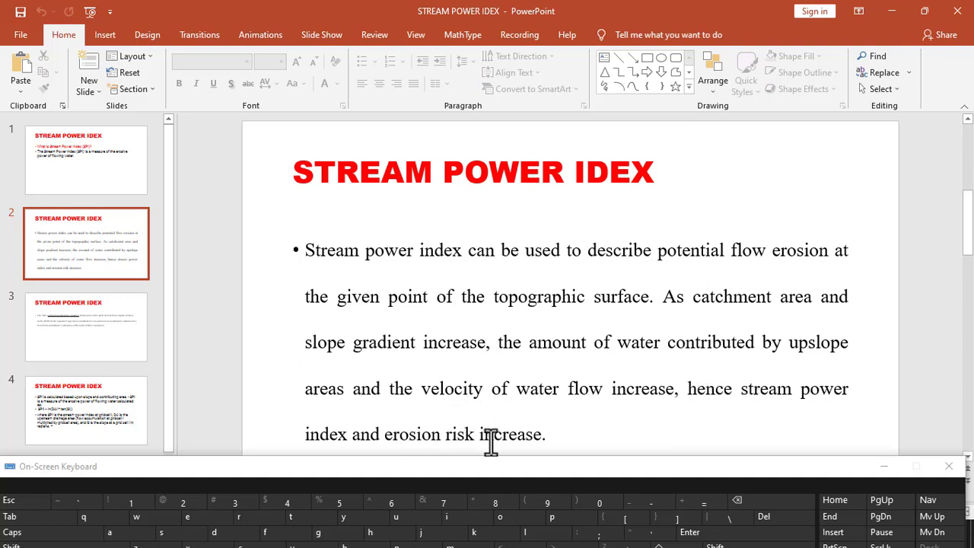
left_click(68, 334)
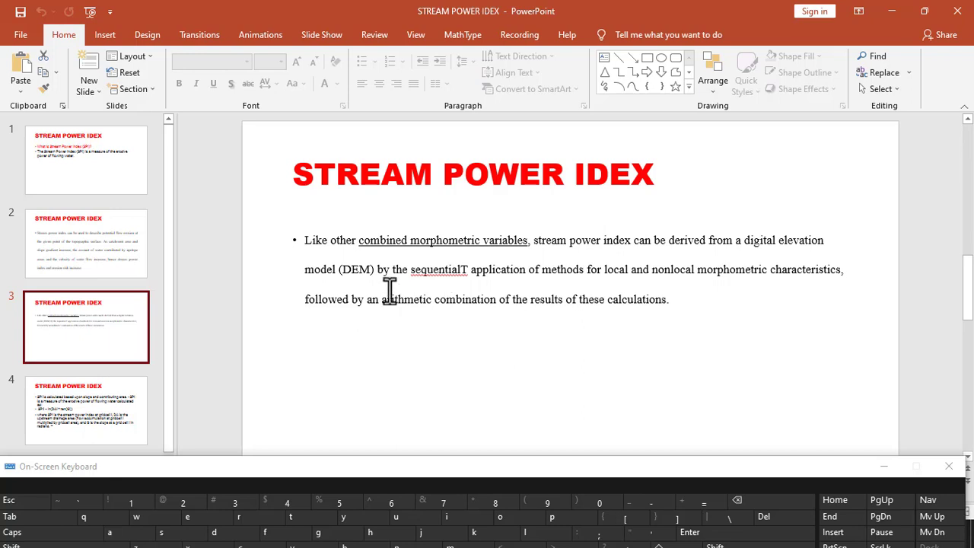
left_click(95, 401)
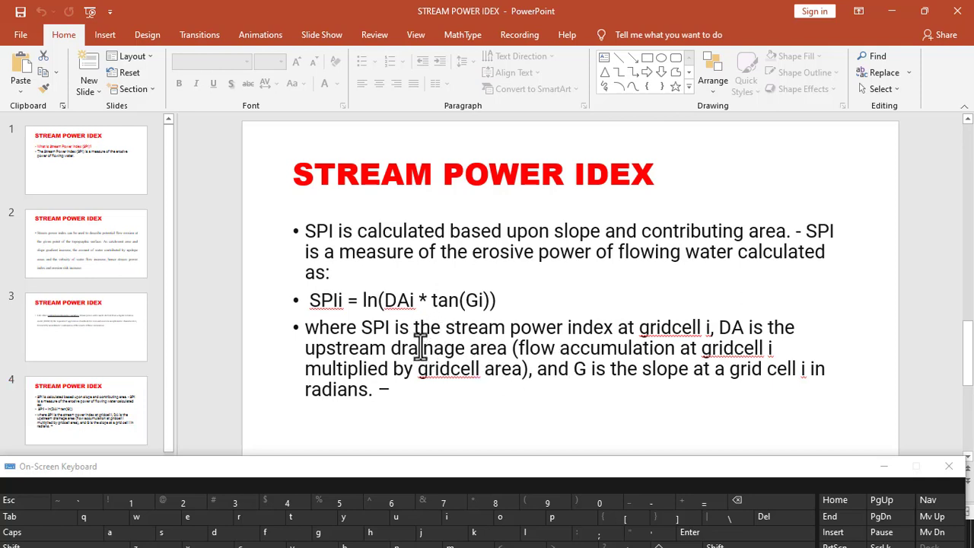
scroll(410, 339, "down", 1)
scroll(409, 339, "up", 2)
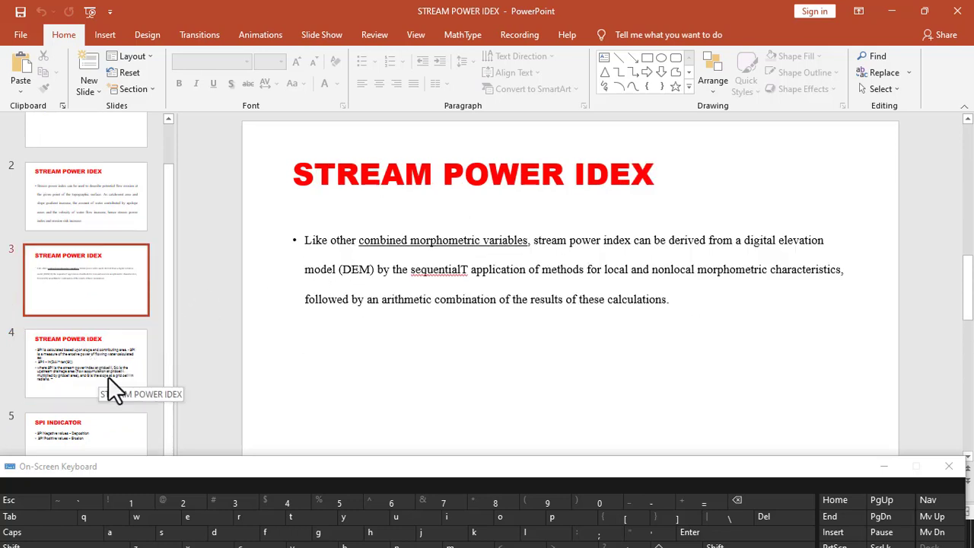
left_click_drag(760, 463, 795, 386)
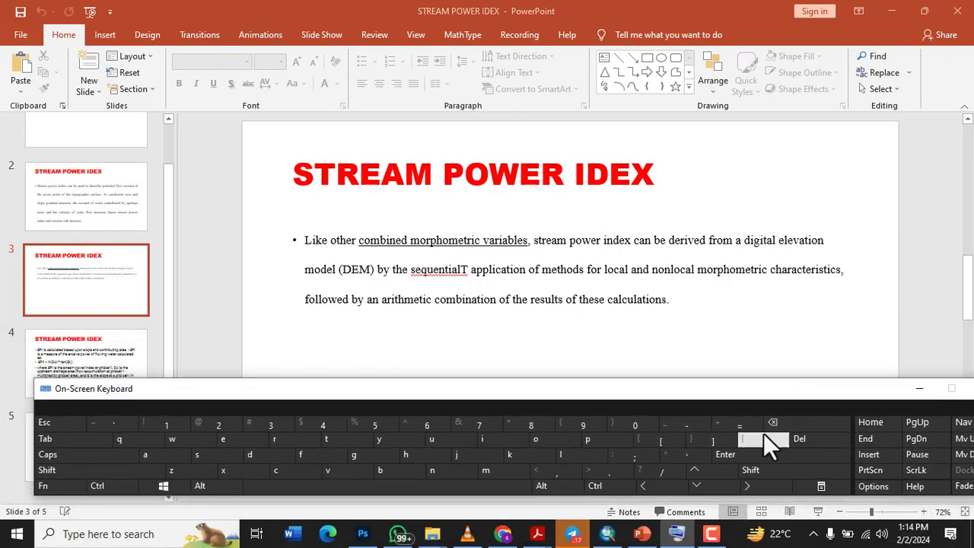
Switch to ArcMap and highlight the suth boundary layer, followed by the n10_e007_1arc_v3.tif elevation raster.
left_click(613, 534)
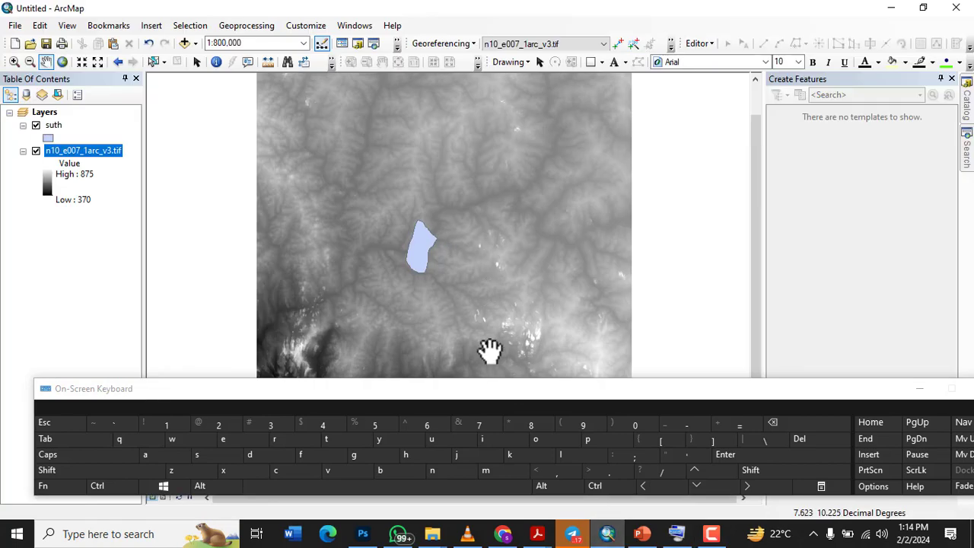
left_click_drag(491, 400, 466, 434)
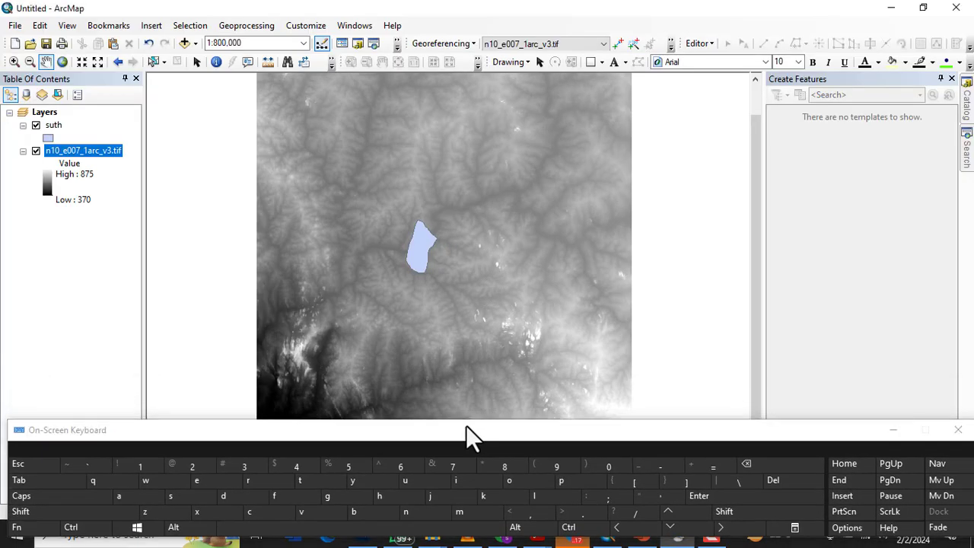
left_click(52, 126)
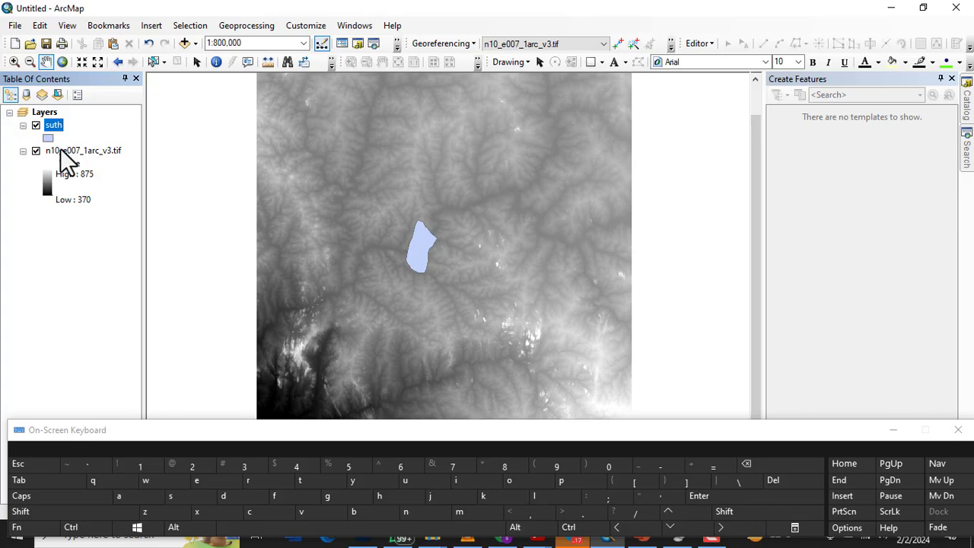
left_click(61, 151)
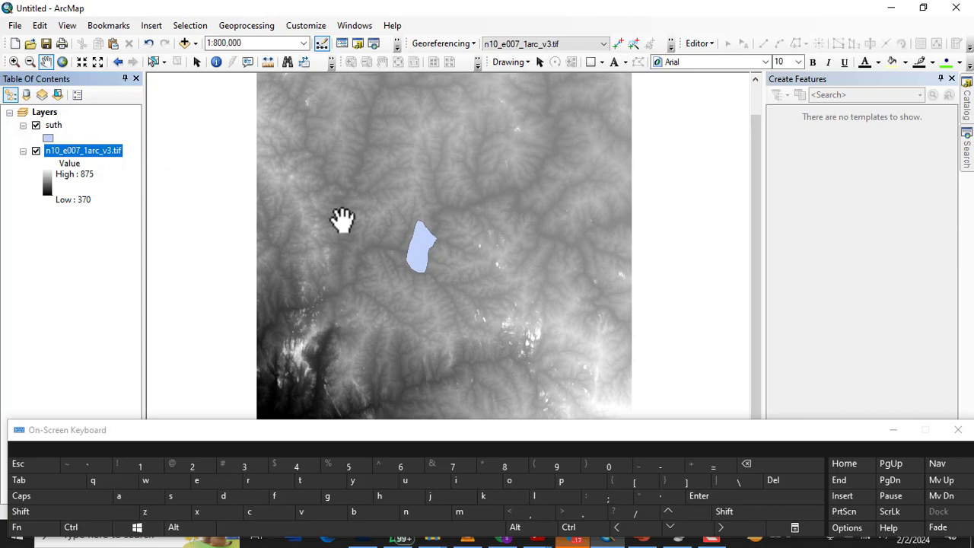
Search the local tools and data for "clip".
left_click(967, 148)
type("c")
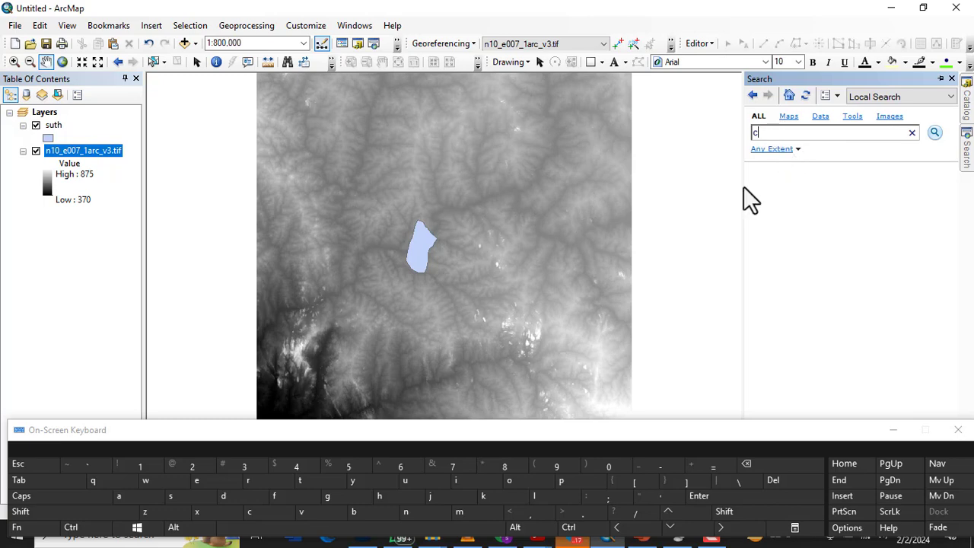
left_click(554, 506)
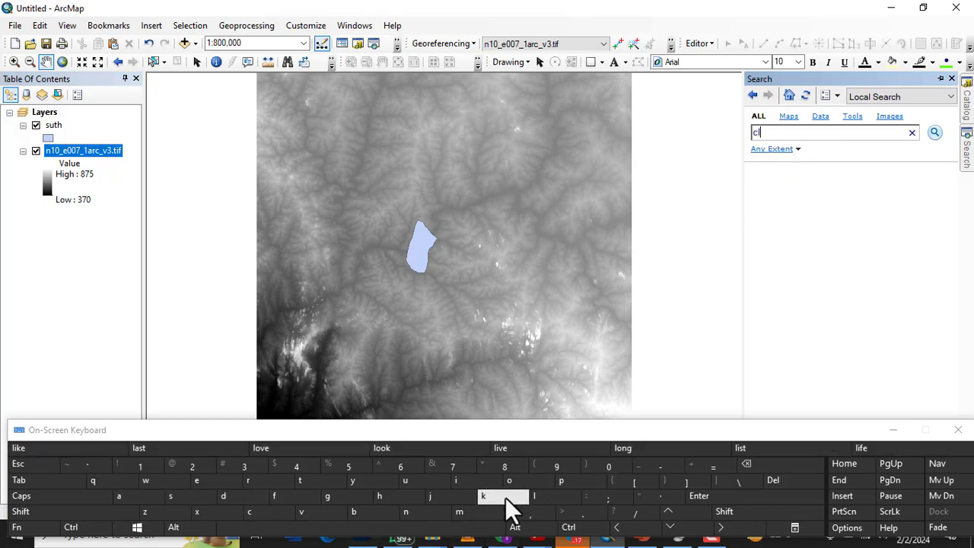
left_click(459, 487)
left_click(562, 483)
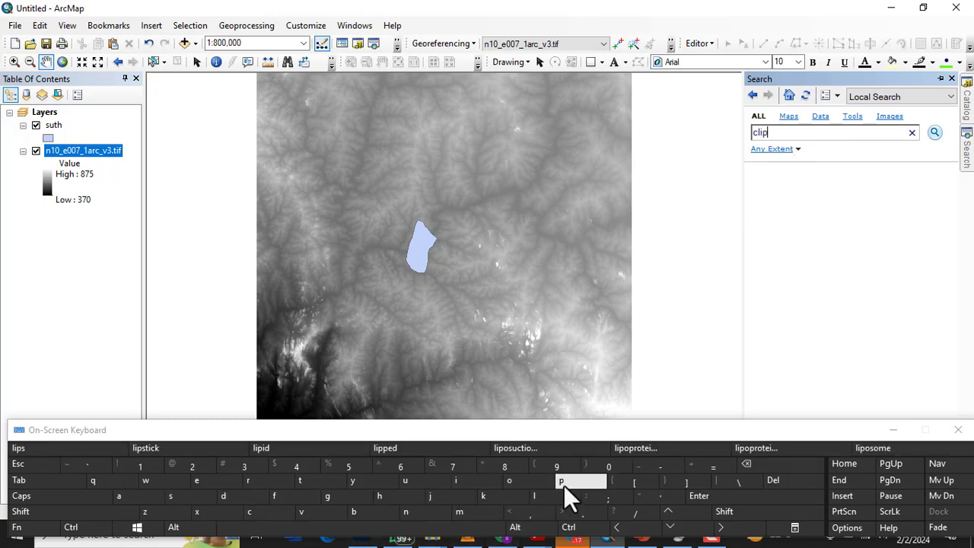
left_click(936, 134)
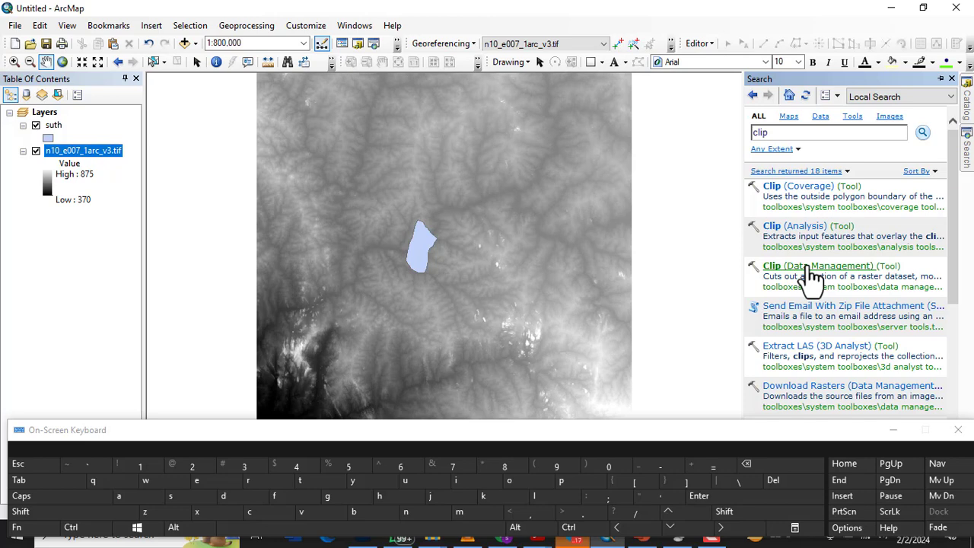
Locate the Clip (Data Management) tool in the Raster Processing toolset and open it.
right_click(819, 274)
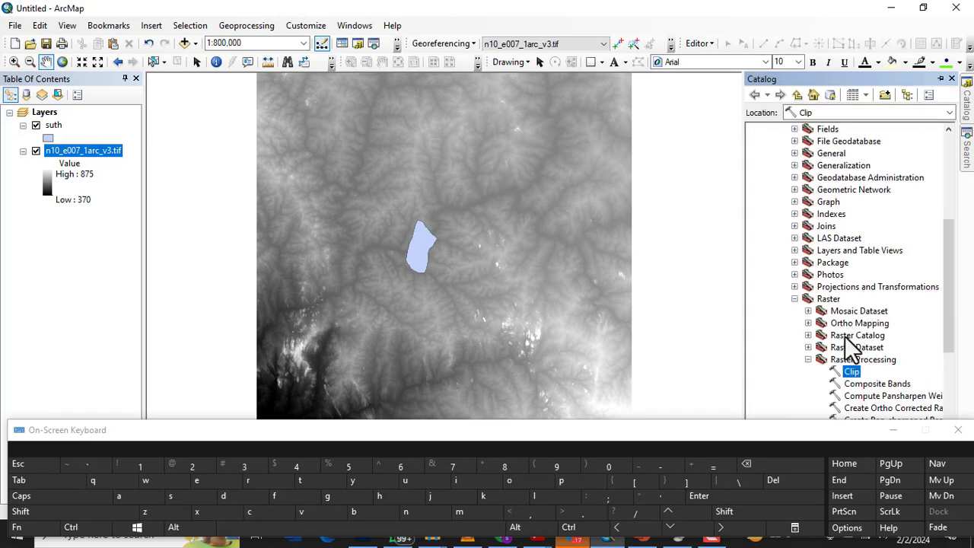
scroll(861, 337, "down", 2)
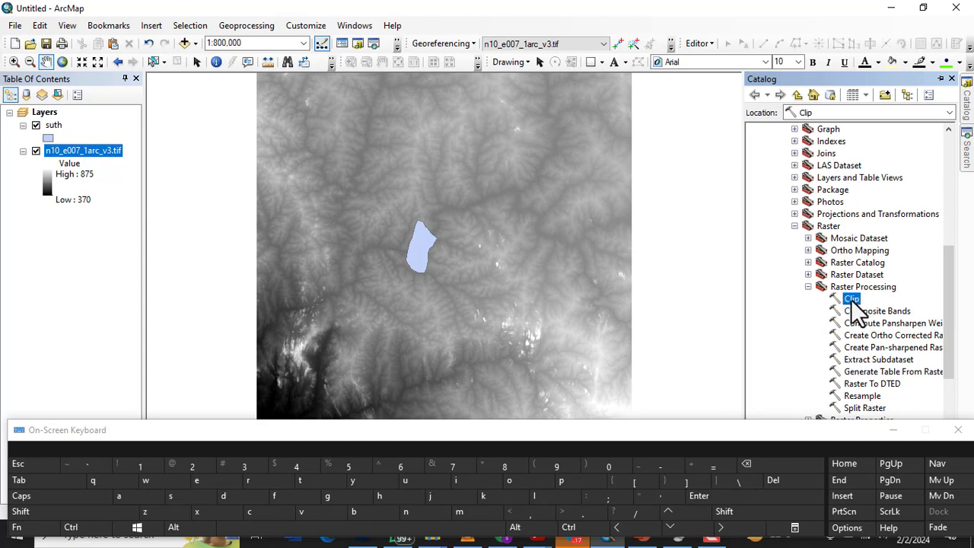
scroll(851, 299, "up", 6)
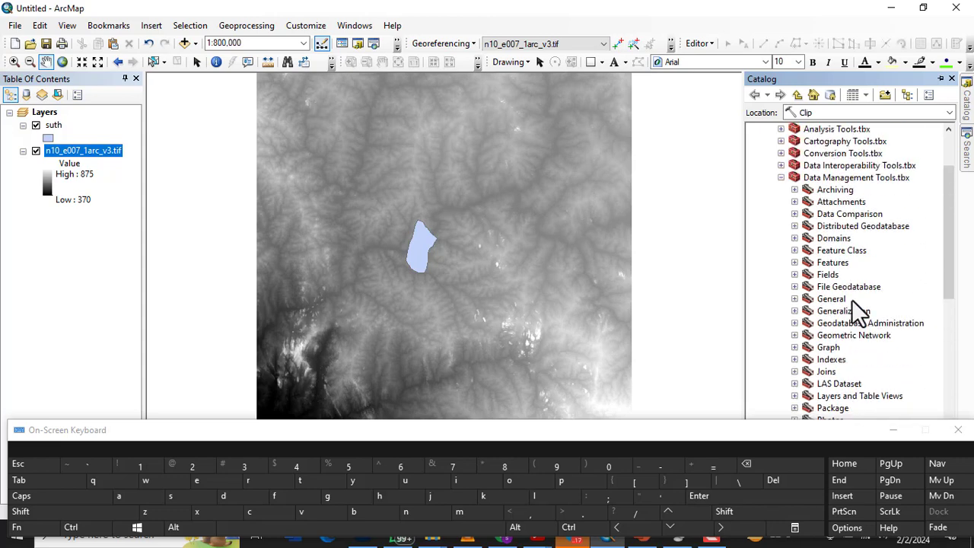
scroll(852, 299, "down", 3)
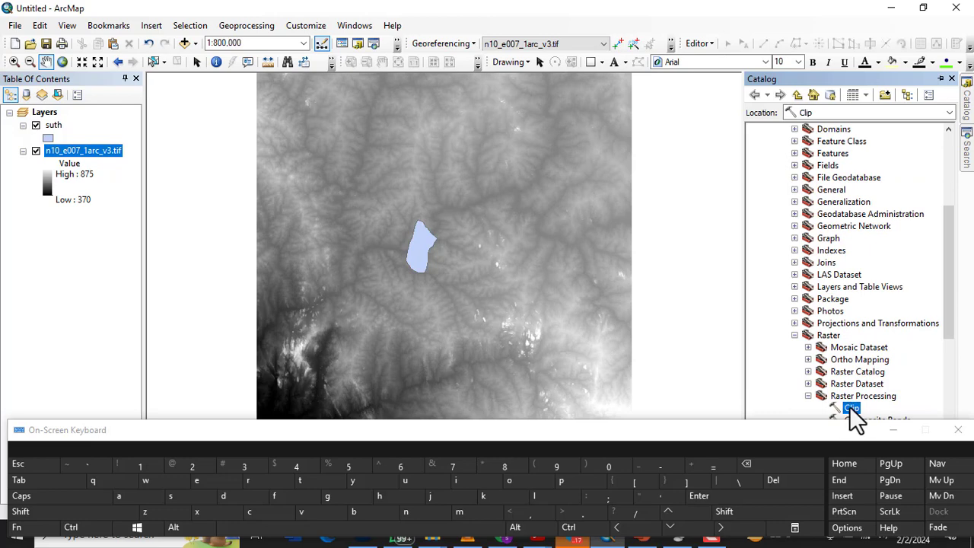
scroll(851, 397, "down", 2)
double_click(850, 336)
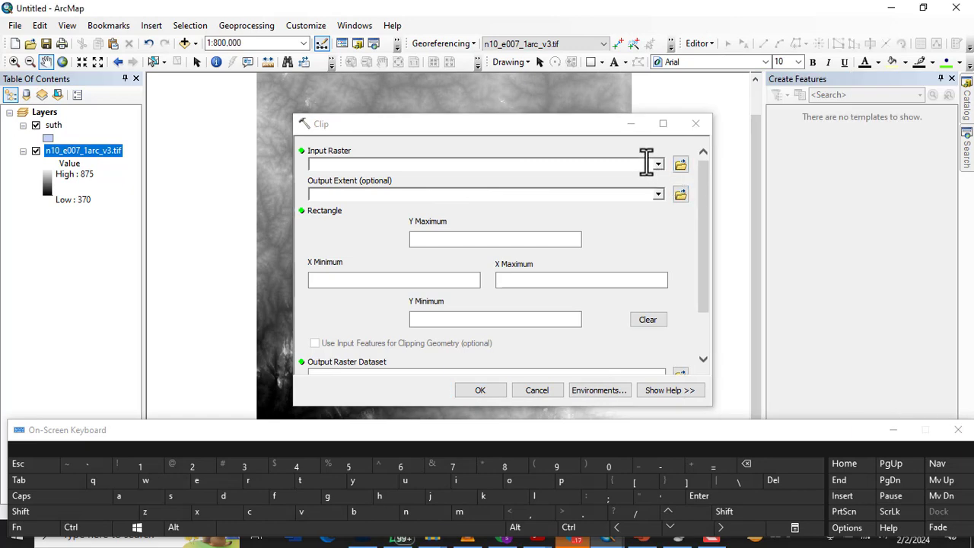
Set the Clip input raster to n10_e007_1arc_v3.tif and the output extent to suth, using the input features as clipping geometry.
left_click(655, 162)
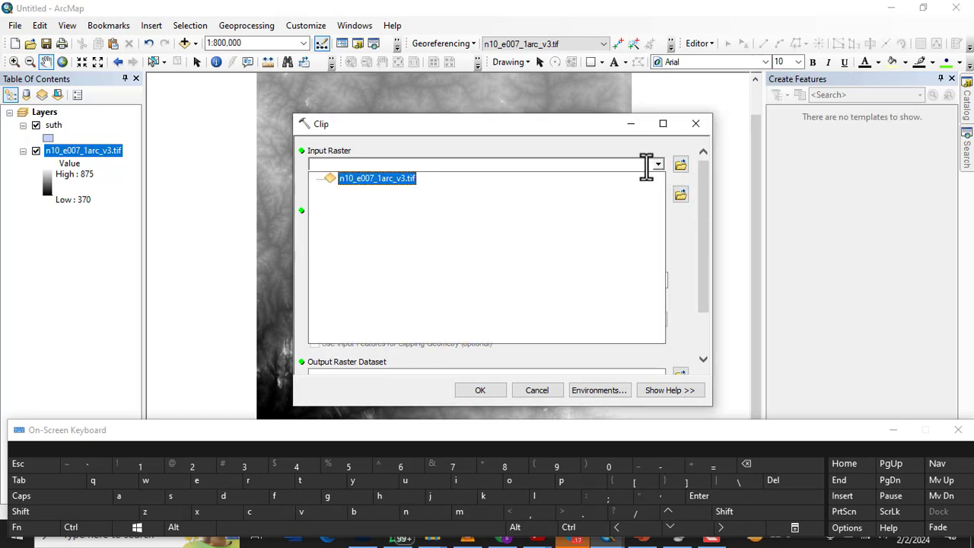
left_click(361, 179)
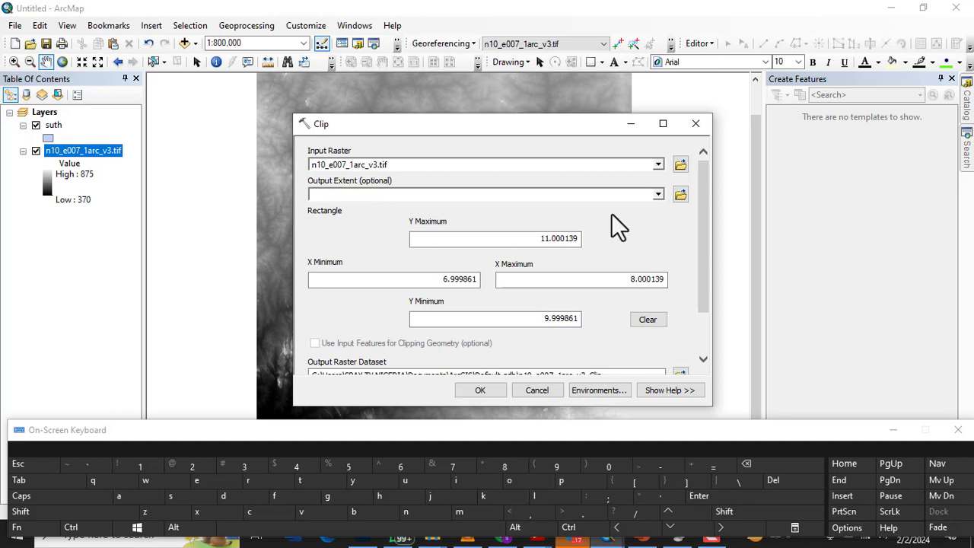
left_click(658, 195)
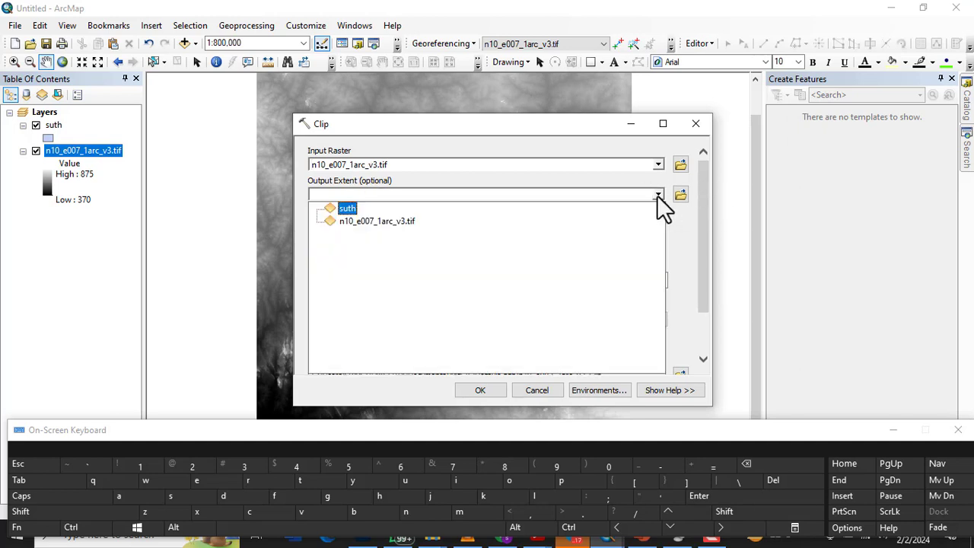
left_click(344, 212)
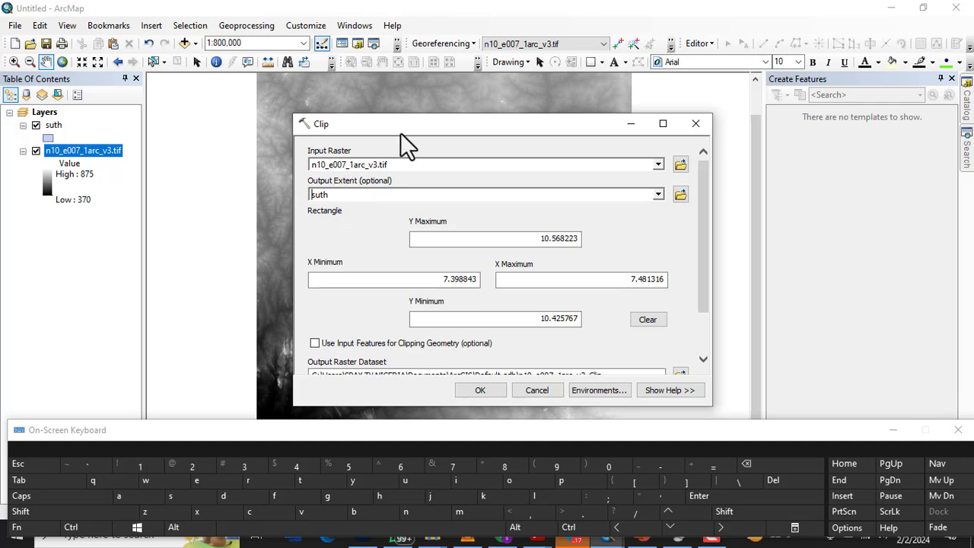
left_click_drag(416, 126, 401, 76)
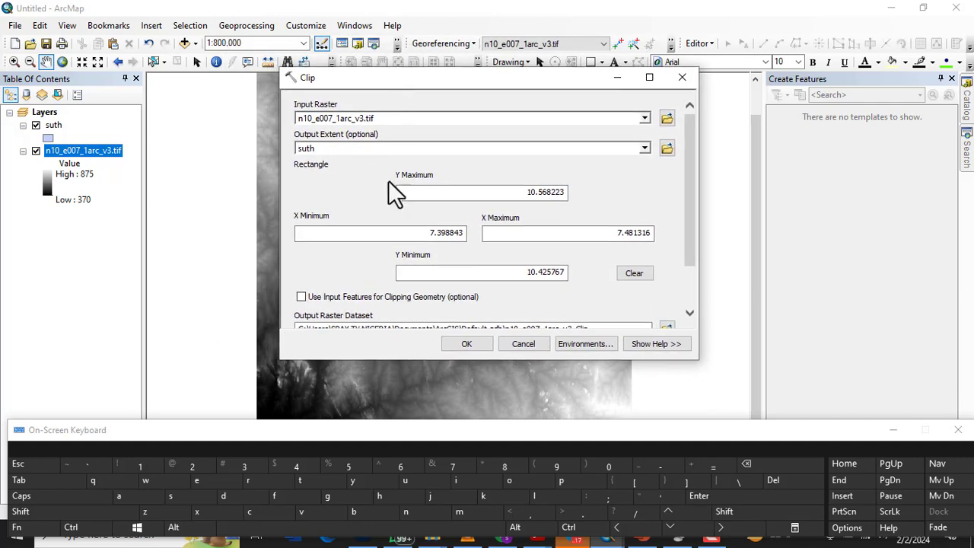
left_click(302, 297)
Browse for the output raster dataset's location and go up to the project work folder.
left_click_drag(691, 192, 698, 253)
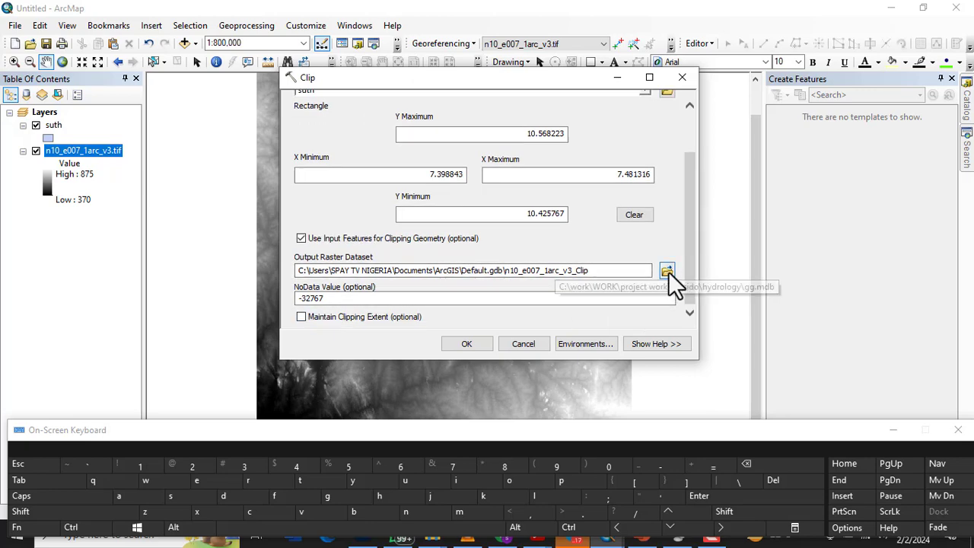
left_click(668, 272)
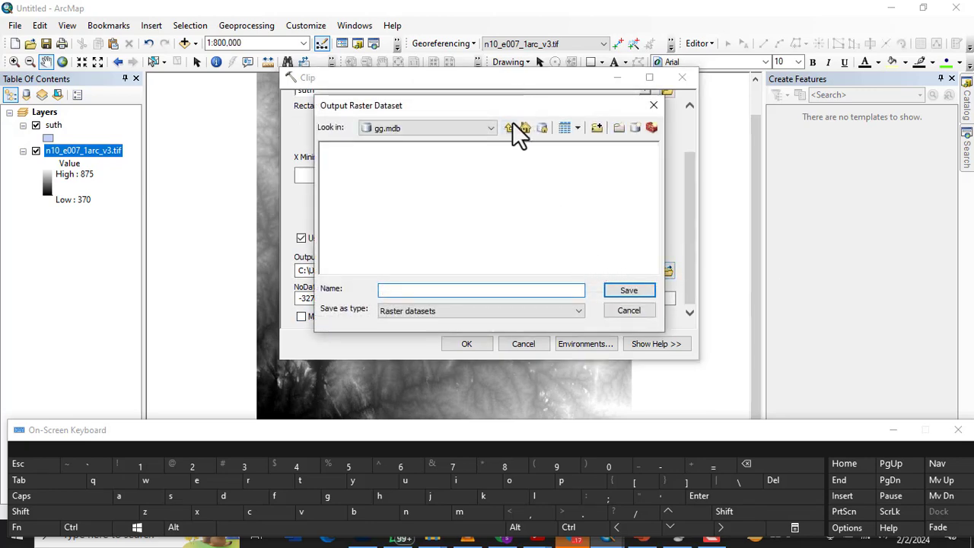
left_click(510, 126)
left_click(505, 129)
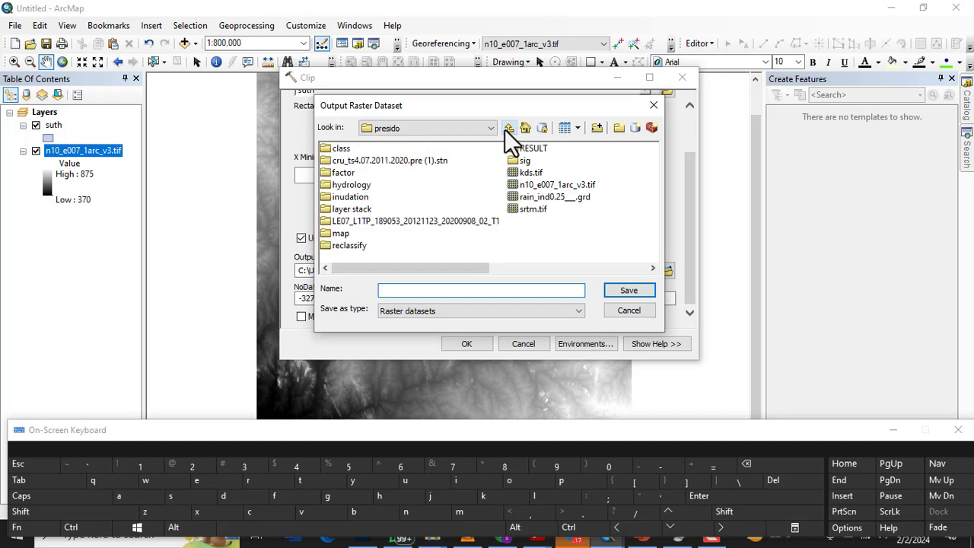
left_click(507, 127)
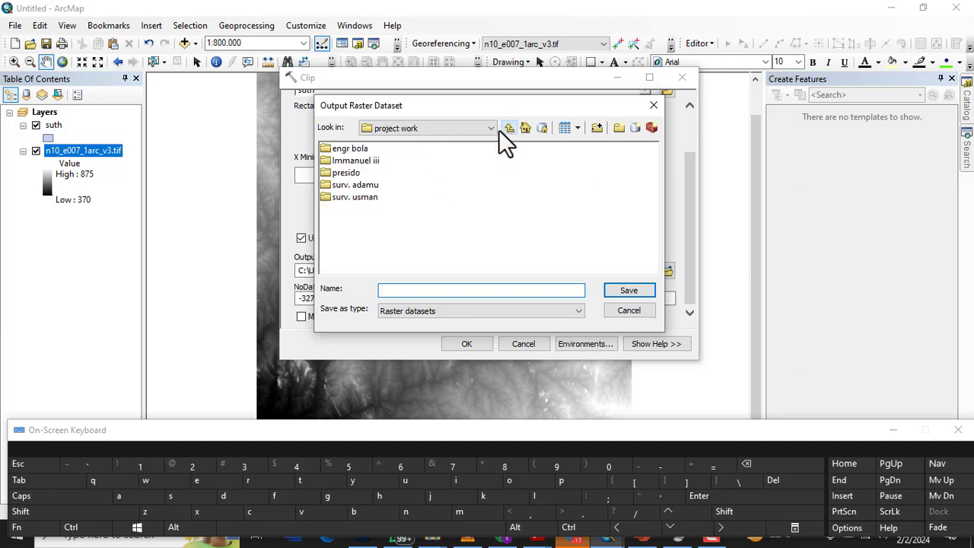
Create a folder named hydrology inside project work and open it as the output location.
left_click(619, 128)
type("hydr")
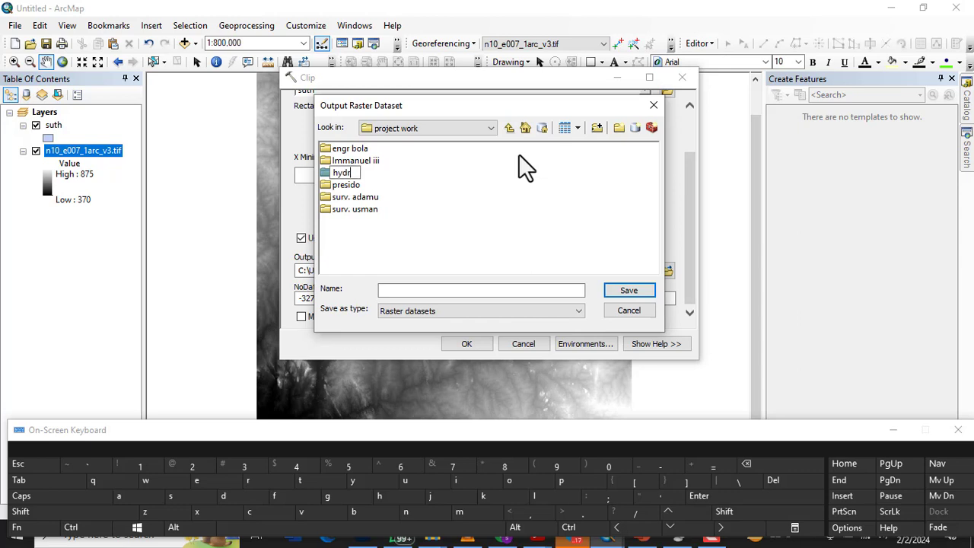
left_click(520, 482)
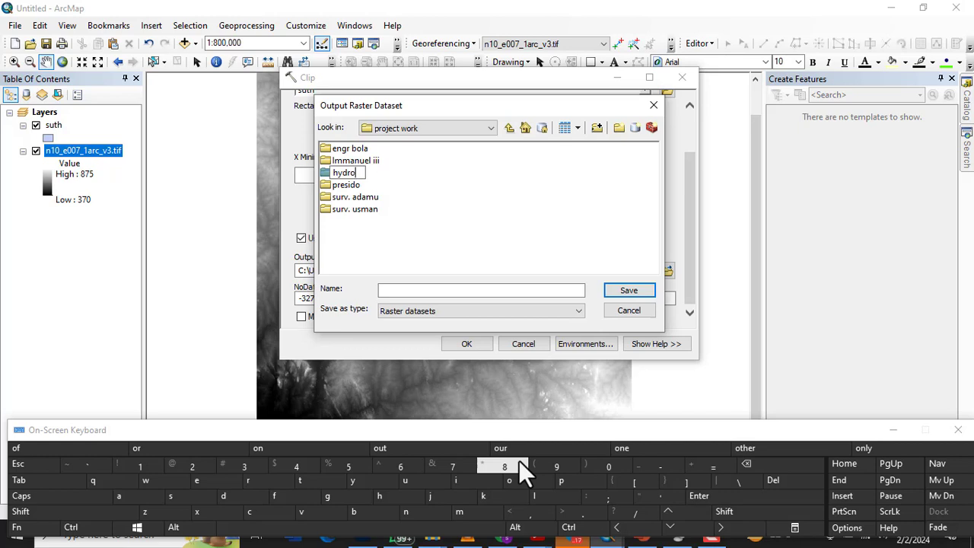
left_click(544, 499)
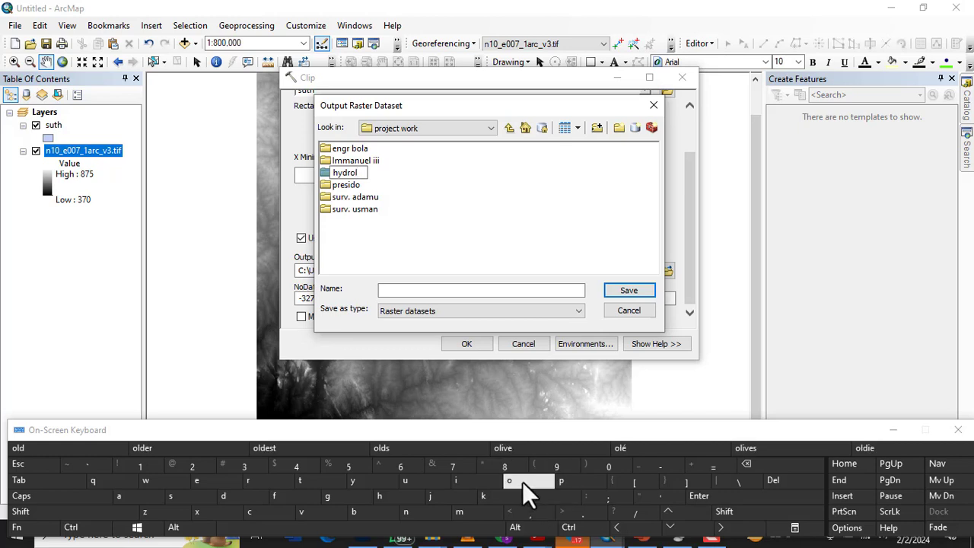
left_click(522, 481)
type("gy")
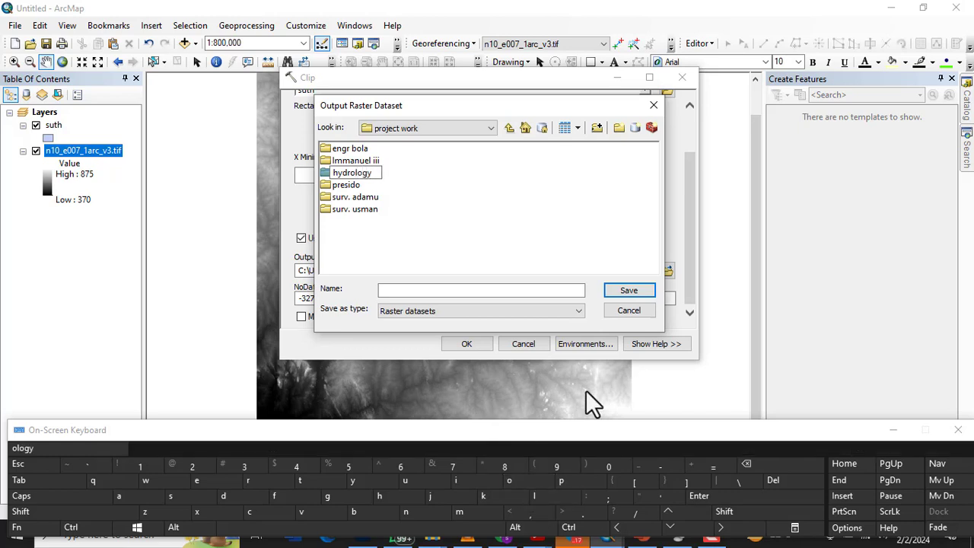
left_click(507, 215)
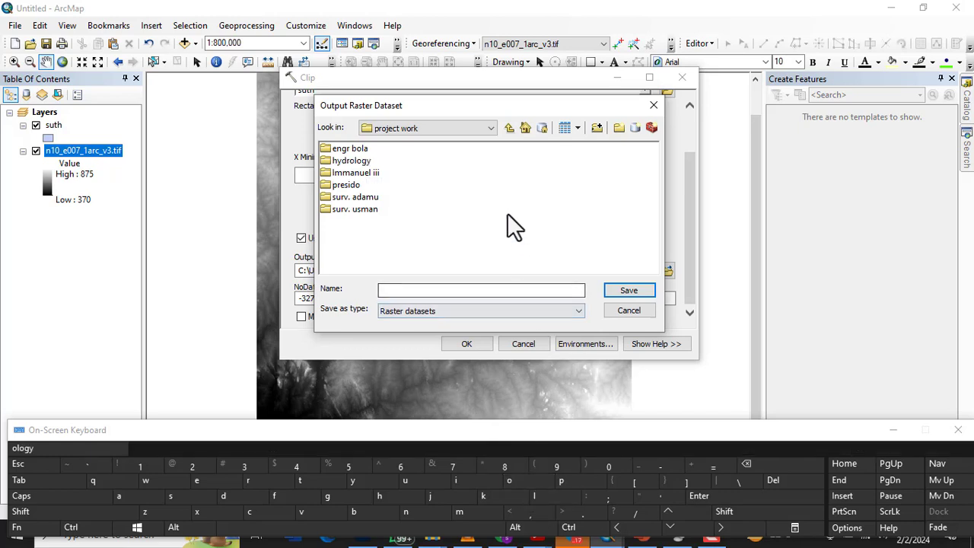
double_click(351, 161)
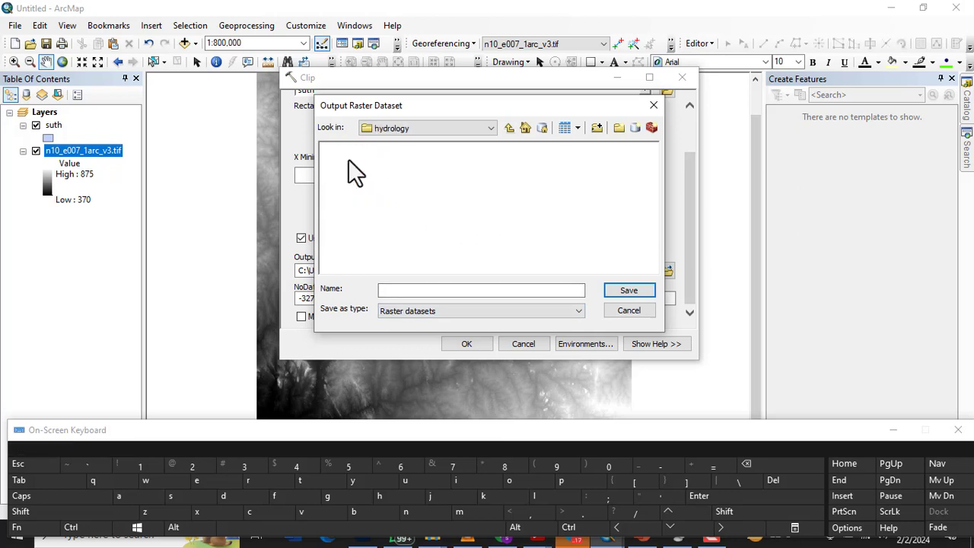
Name the clipped output raster study.tif in the hydrology folder and run the Clip tool.
left_click(430, 292)
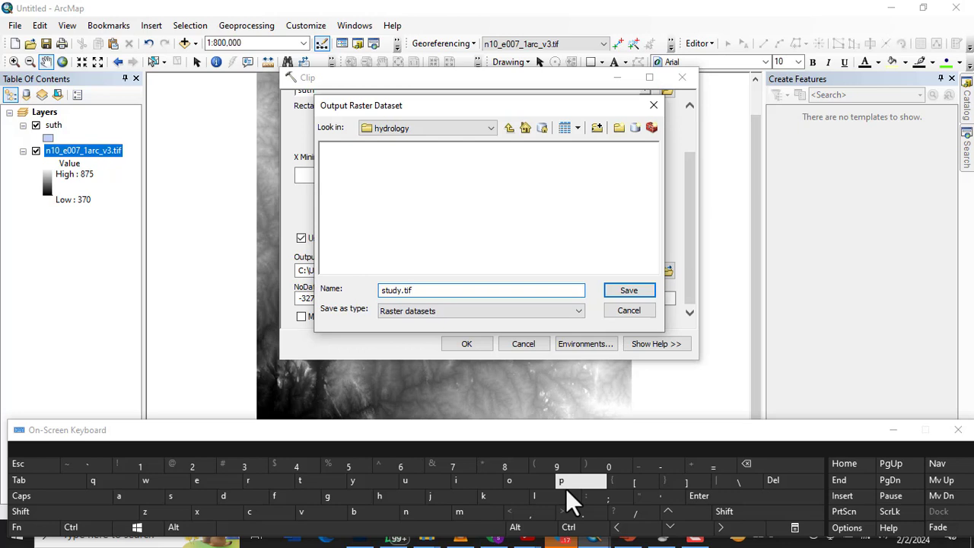
left_click(629, 294)
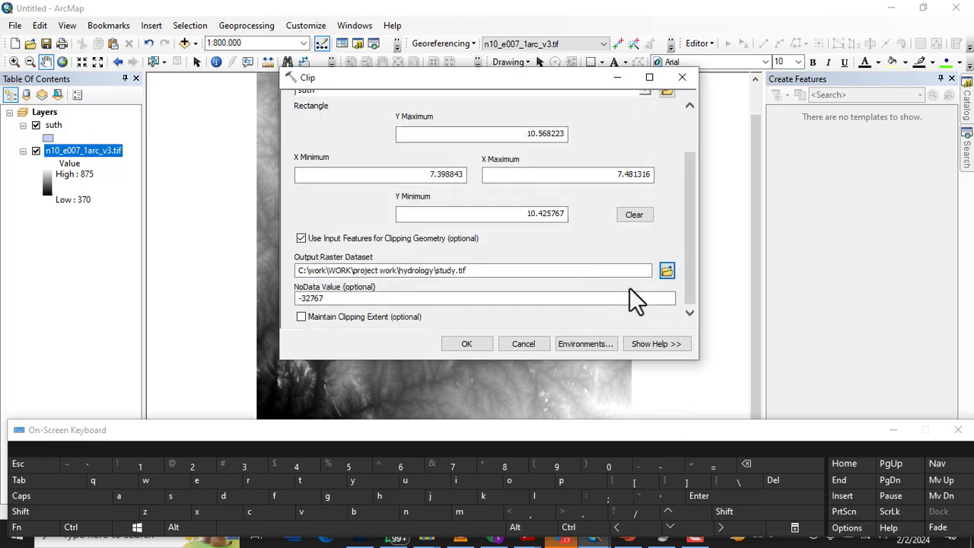
left_click(465, 342)
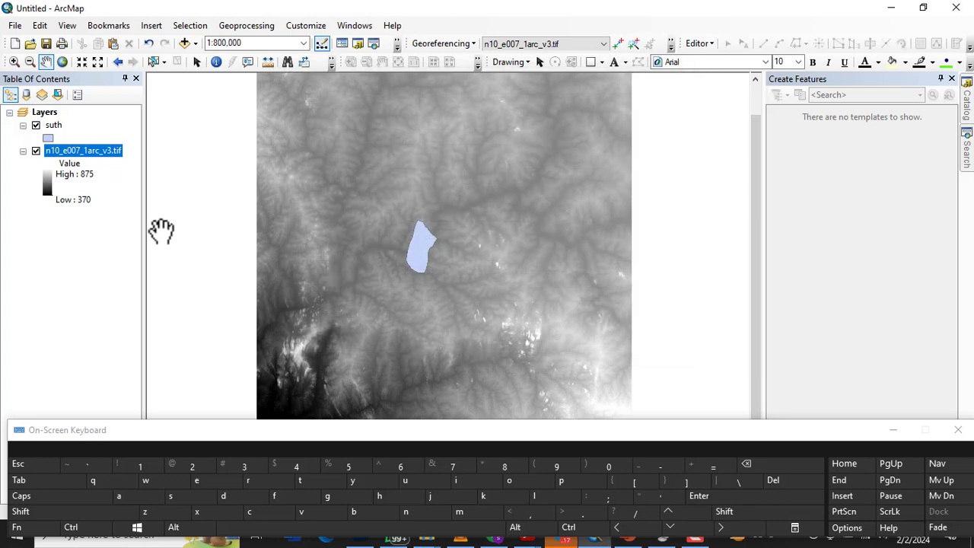
scroll(427, 254, "up", 2)
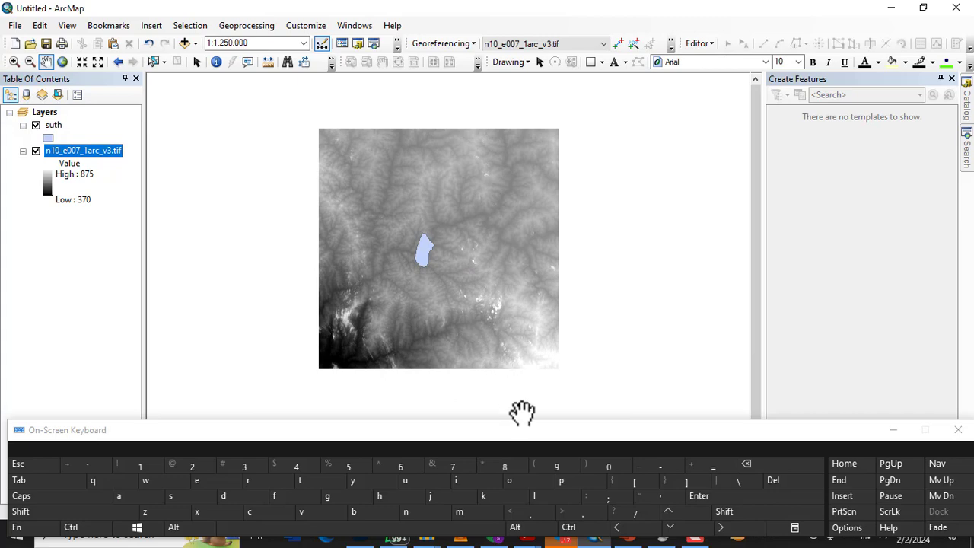
left_click_drag(670, 441, 658, 405)
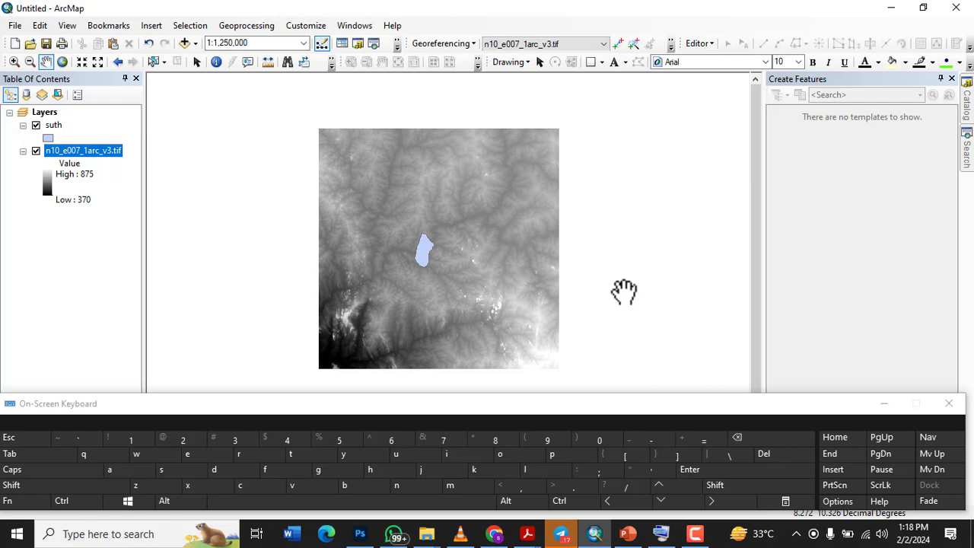
left_click(884, 405)
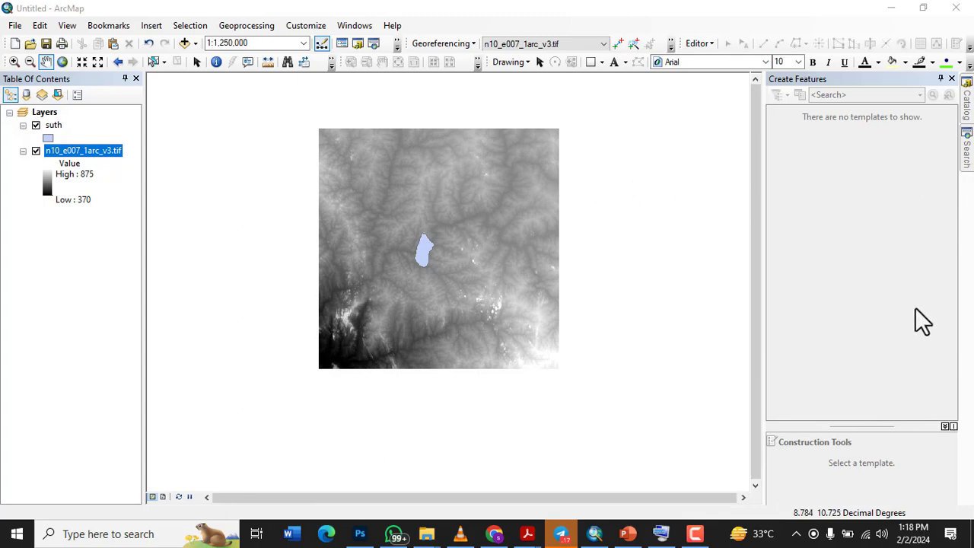
mouse_move(969, 157)
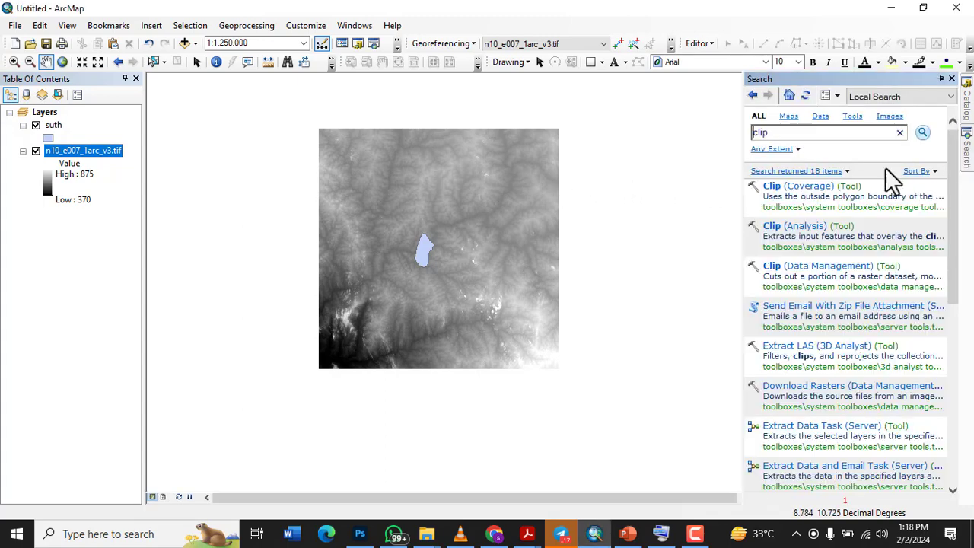
left_click(807, 268)
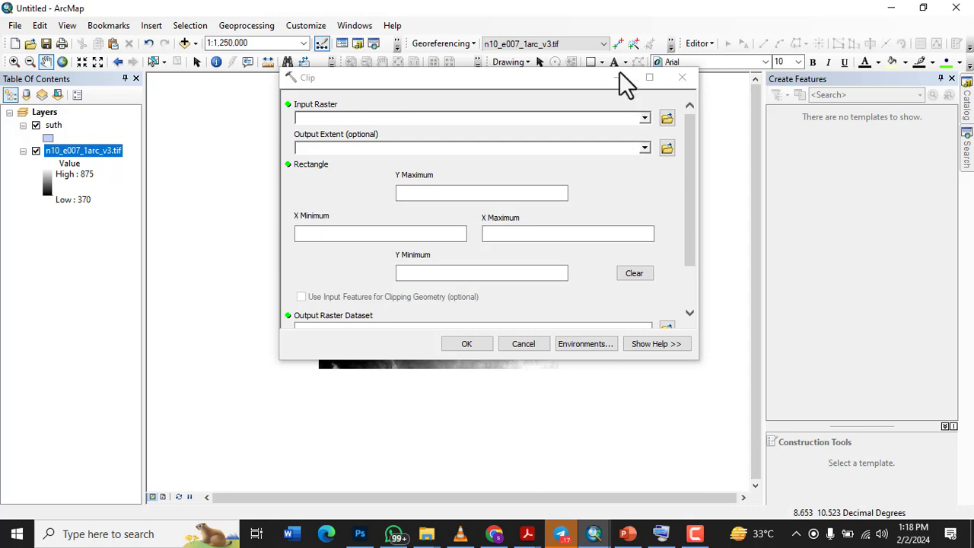
left_click(682, 78)
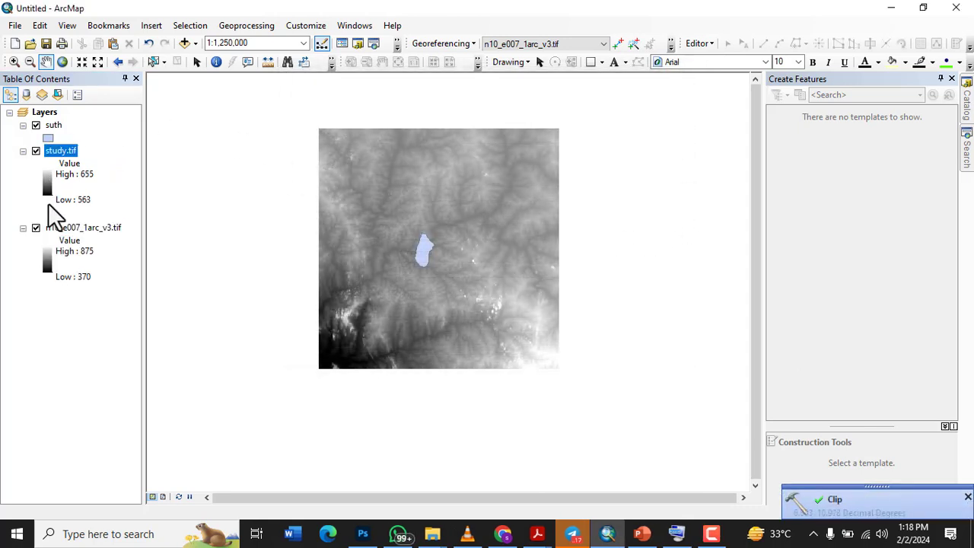
Hide the suth layer to inspect the clipped study.tif raster, and remove n10_e007_1arc_v3.tif from the map.
left_click(36, 228)
left_click_drag(34, 130, 34, 128)
left_click(36, 126)
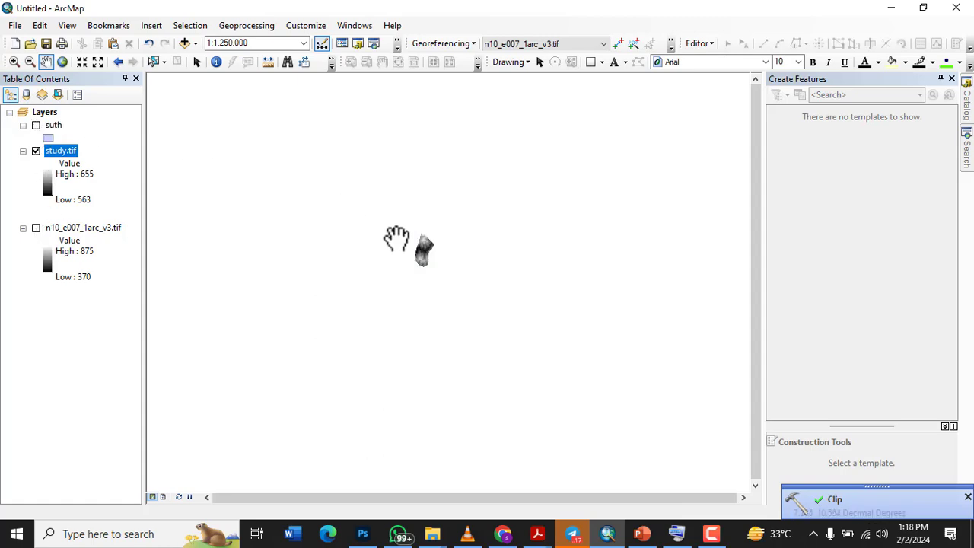
scroll(430, 262, "up", 3)
scroll(427, 236, "up", 2)
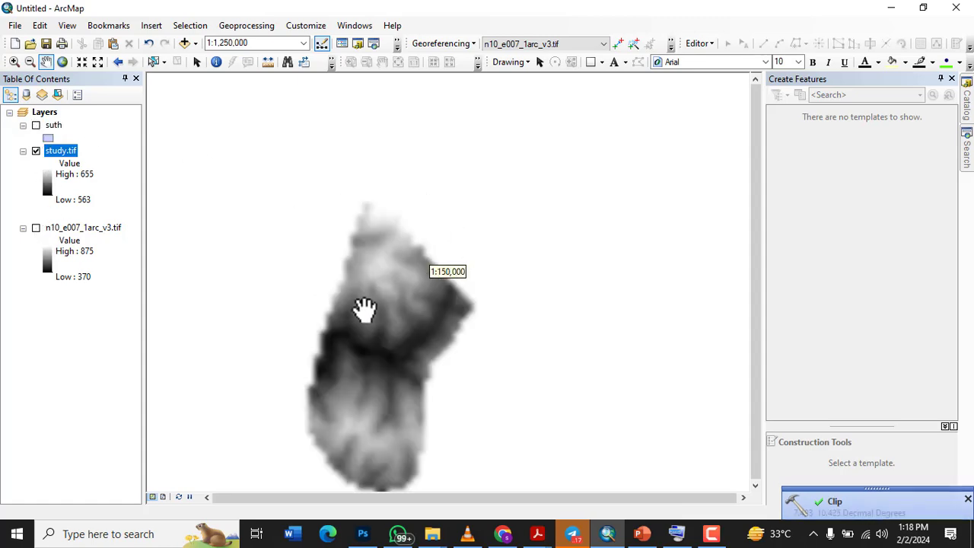
left_click_drag(370, 329, 444, 218)
scroll(443, 221, "up", 3)
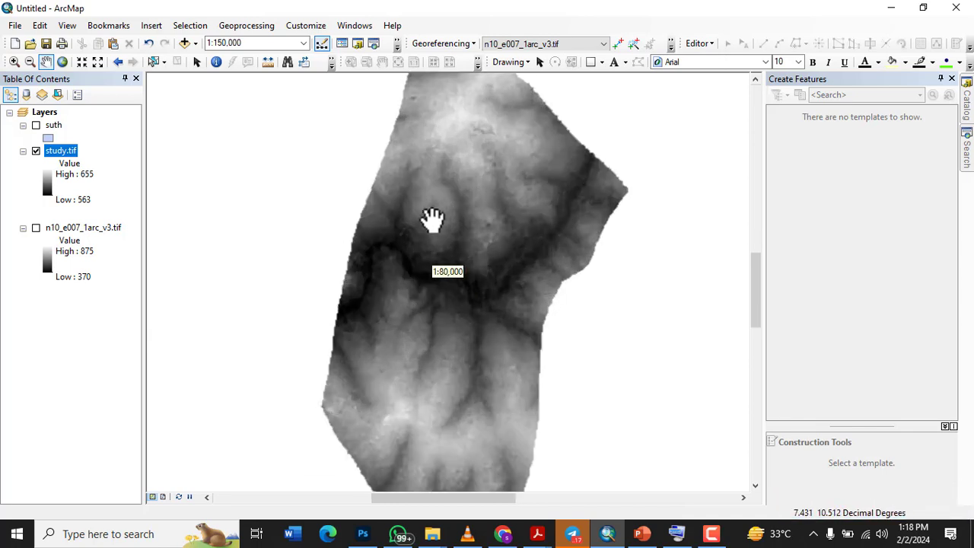
scroll(434, 180, "down", 5)
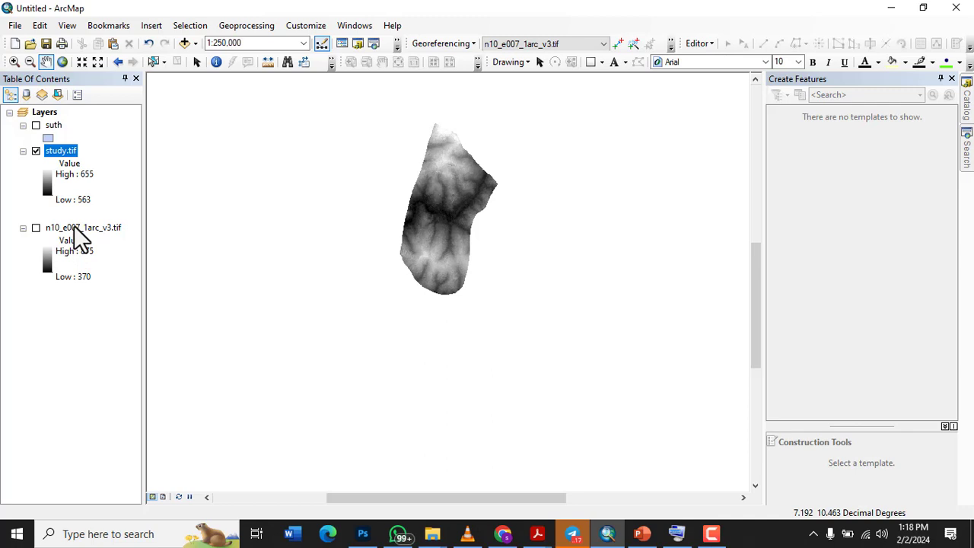
right_click(74, 228)
left_click(110, 251)
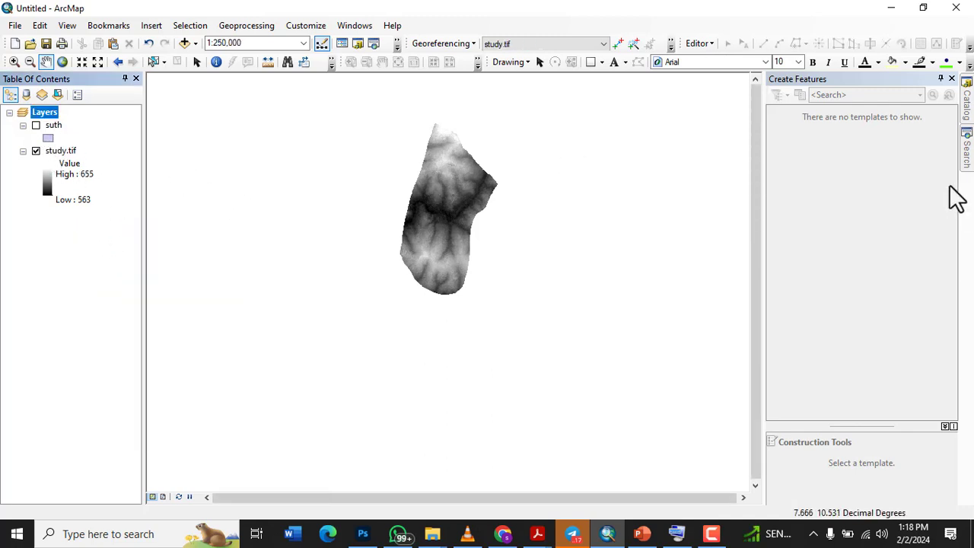
Bring up the on-screen keyboard and search the tools for fill.
left_click(677, 534)
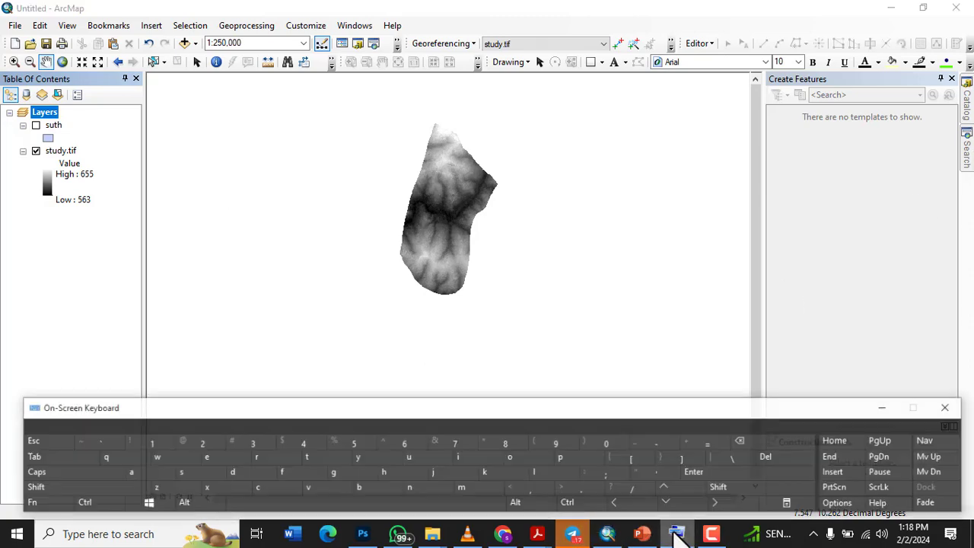
mouse_move(966, 168)
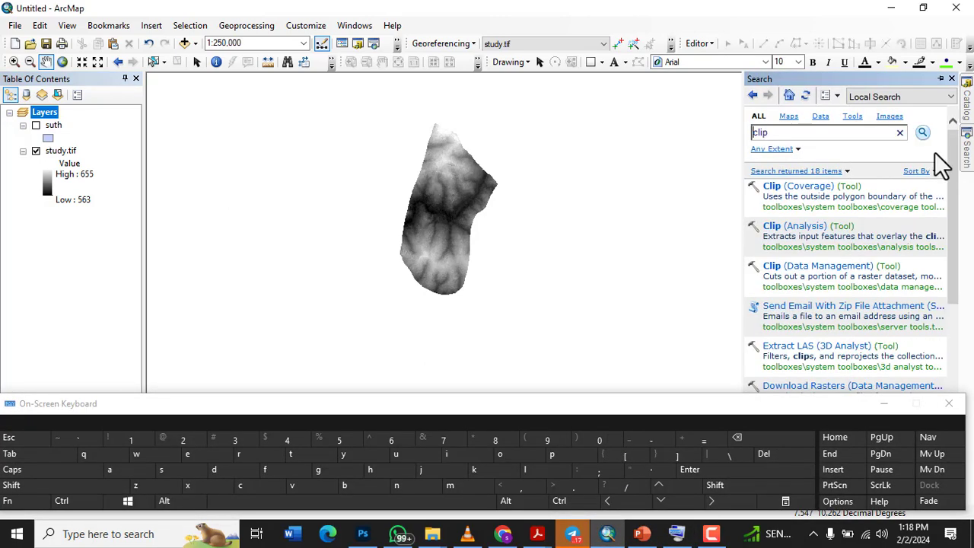
left_click(795, 129)
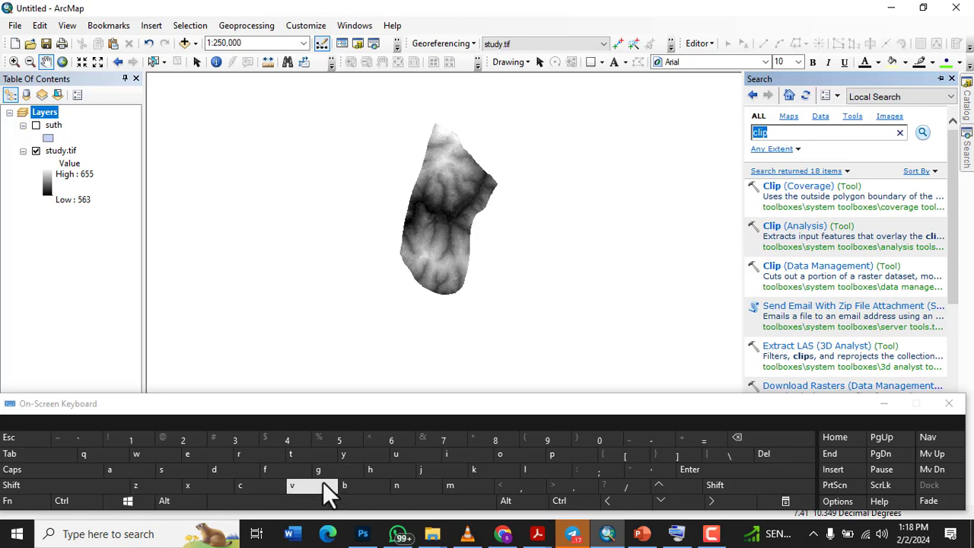
left_click(266, 472)
left_click(448, 456)
left_click(525, 470)
left_click(525, 470)
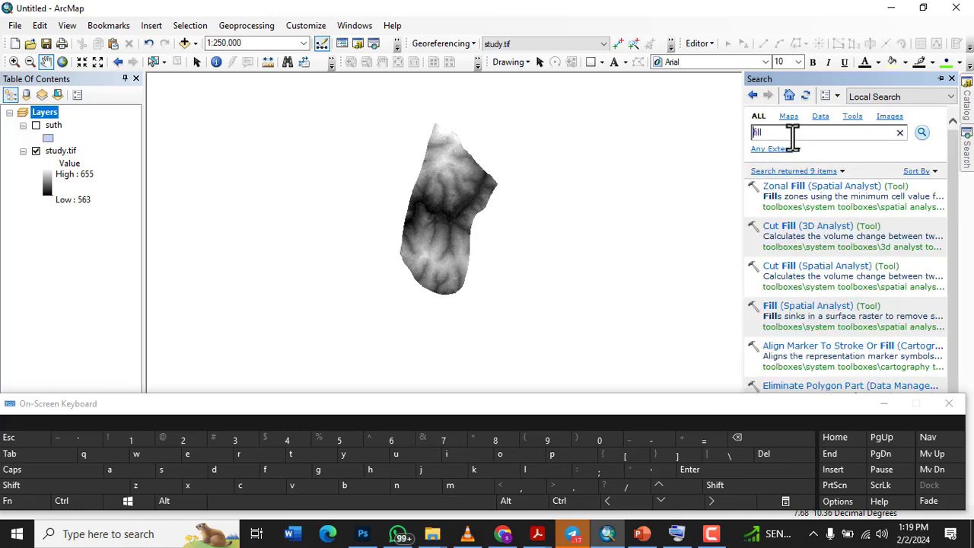
Locate the Fill (Spatial Analyst) tool in the Hydrology toolset of the Catalog and open it from there.
left_click(804, 308)
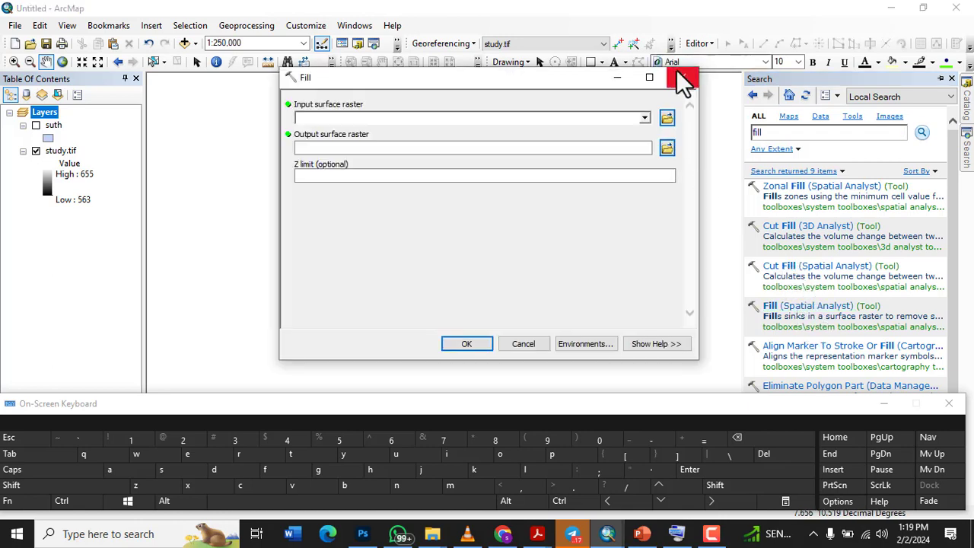
left_click(682, 77)
left_click(965, 152)
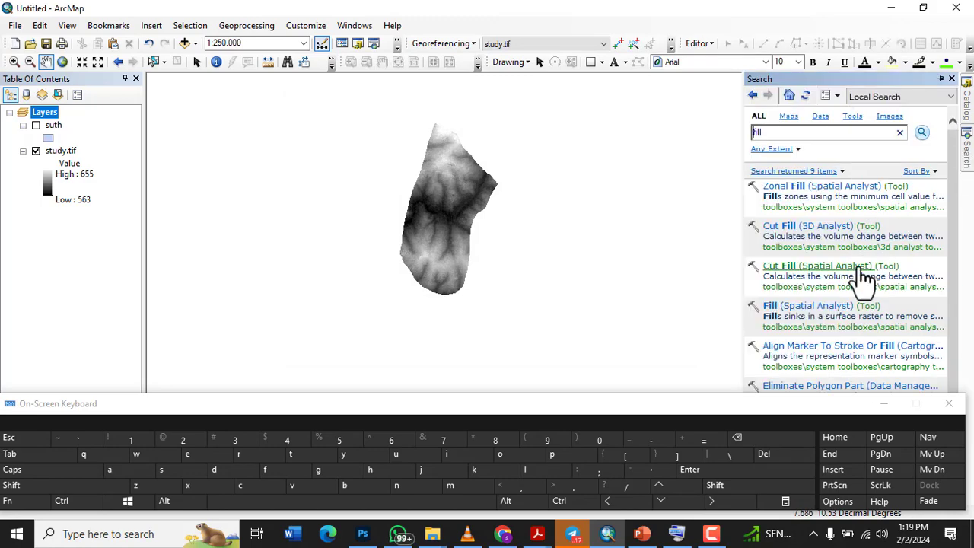
right_click(812, 319)
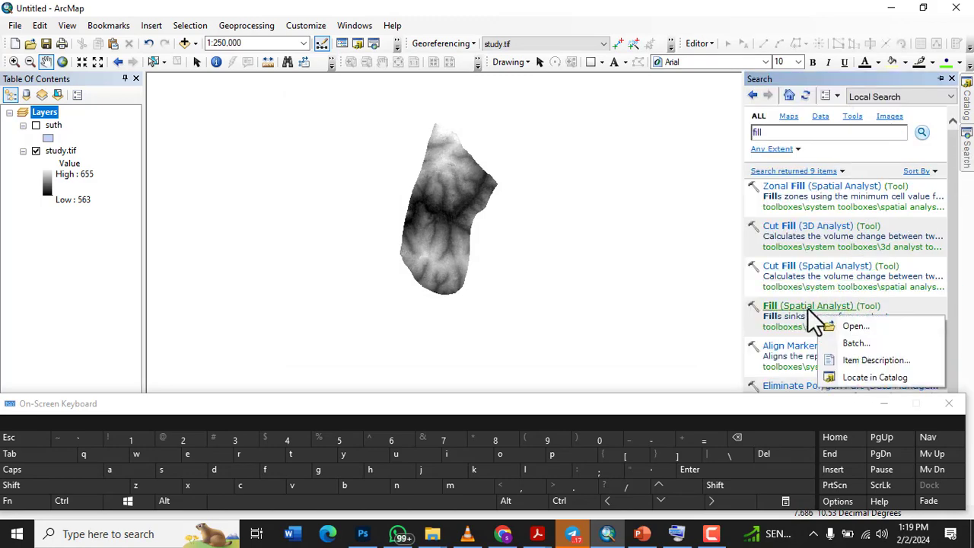
left_click(849, 377)
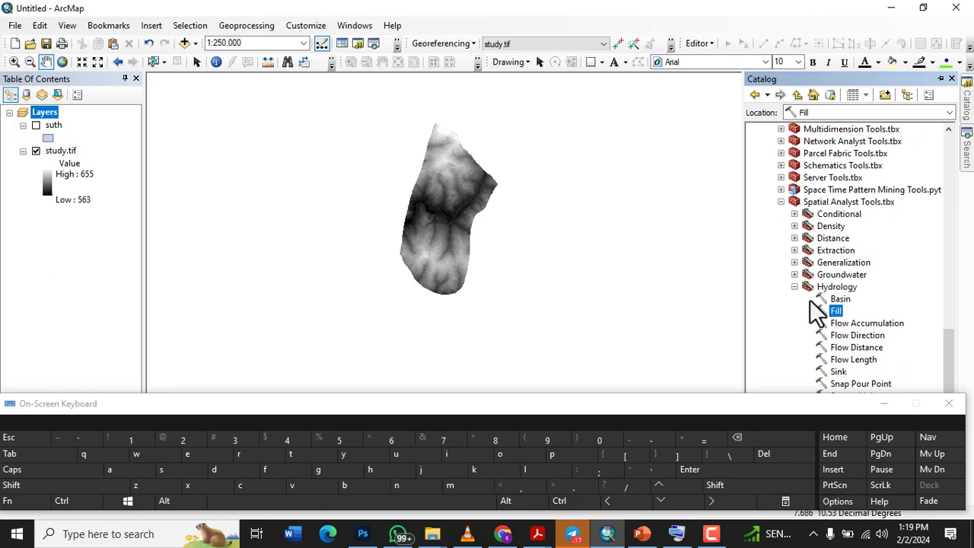
scroll(845, 331, "down", 1)
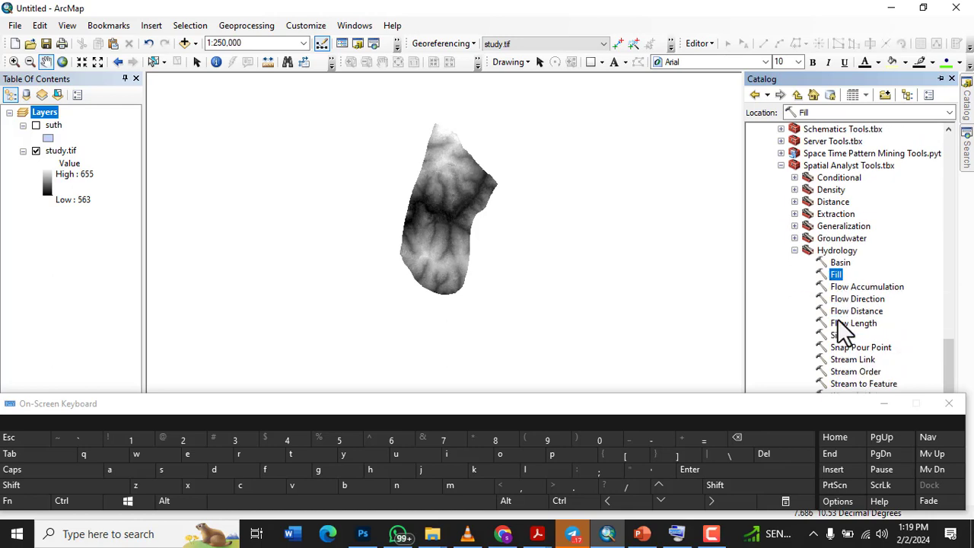
double_click(839, 274)
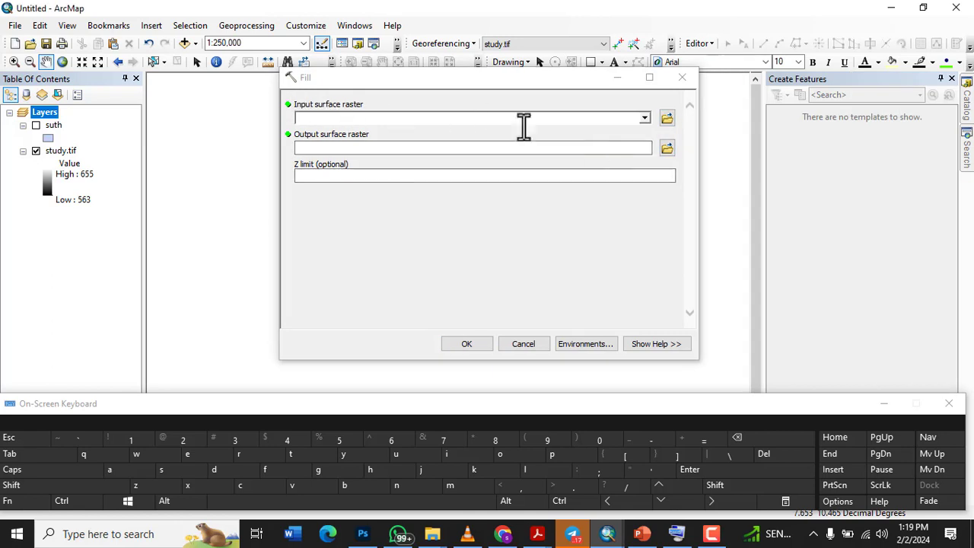
Run Fill on study.tif with the output surface raster saved as filldem in the hydrology folder, and hide the study.tif layer.
left_click(645, 119)
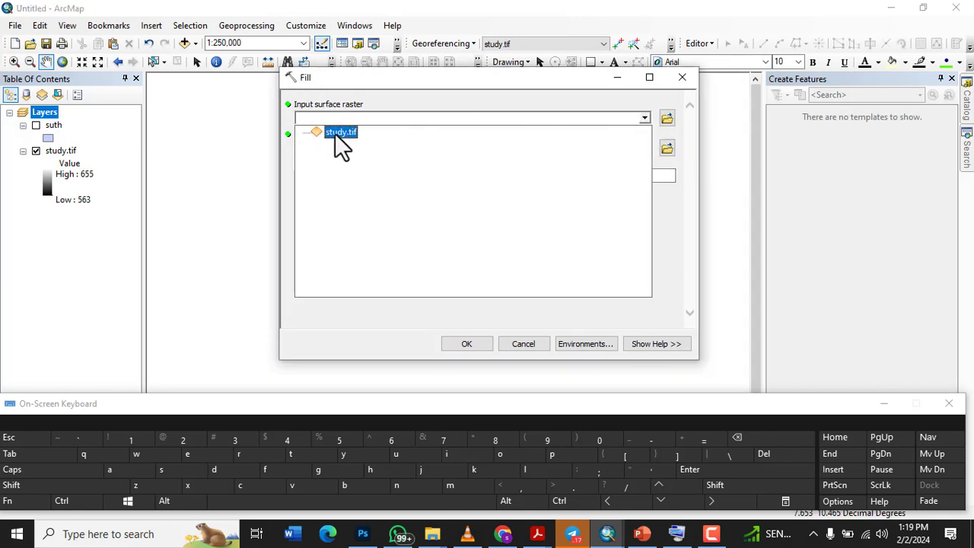
left_click(335, 137)
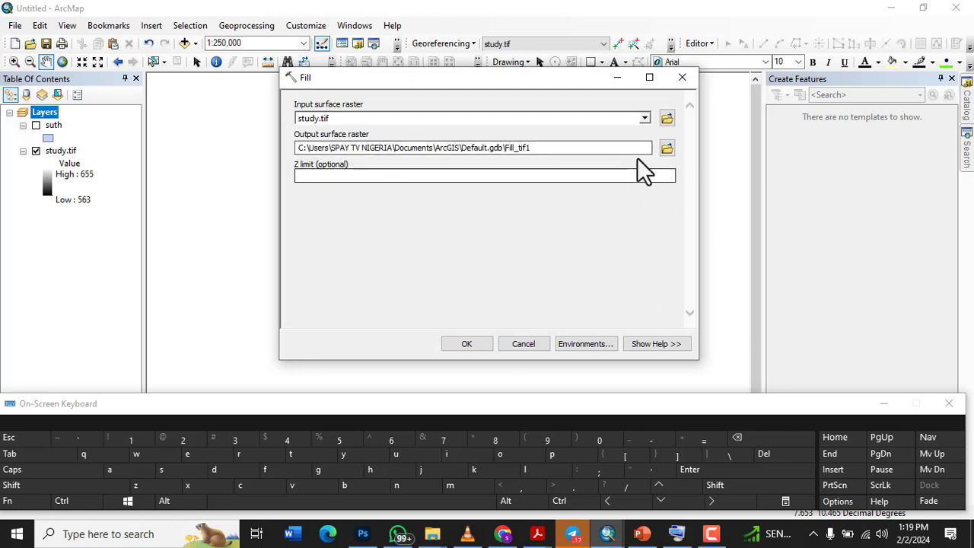
left_click(667, 148)
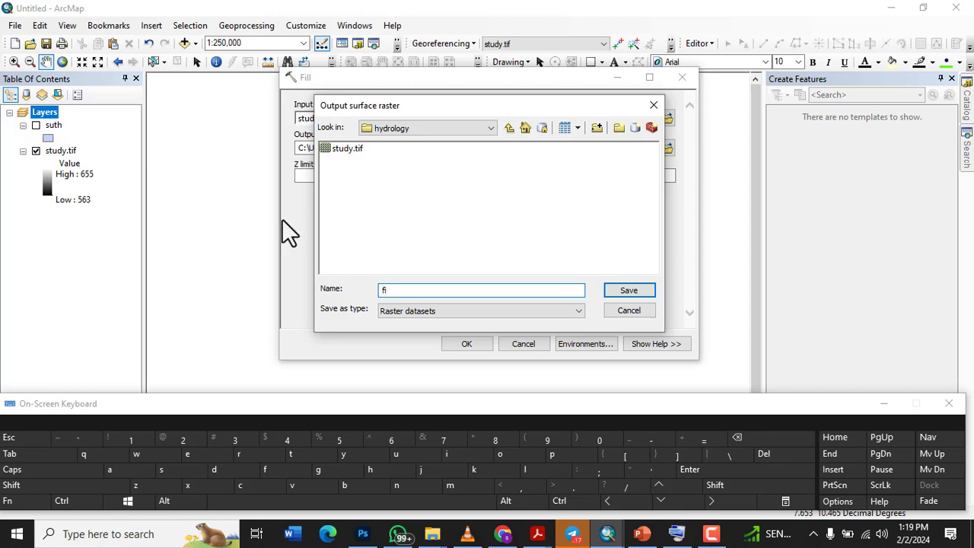
type("fi")
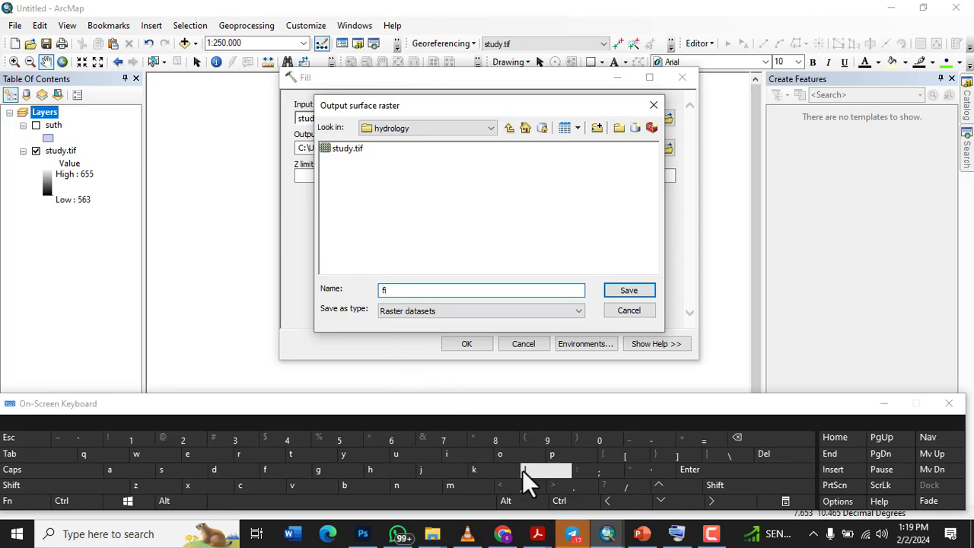
left_click(524, 469)
left_click(524, 469)
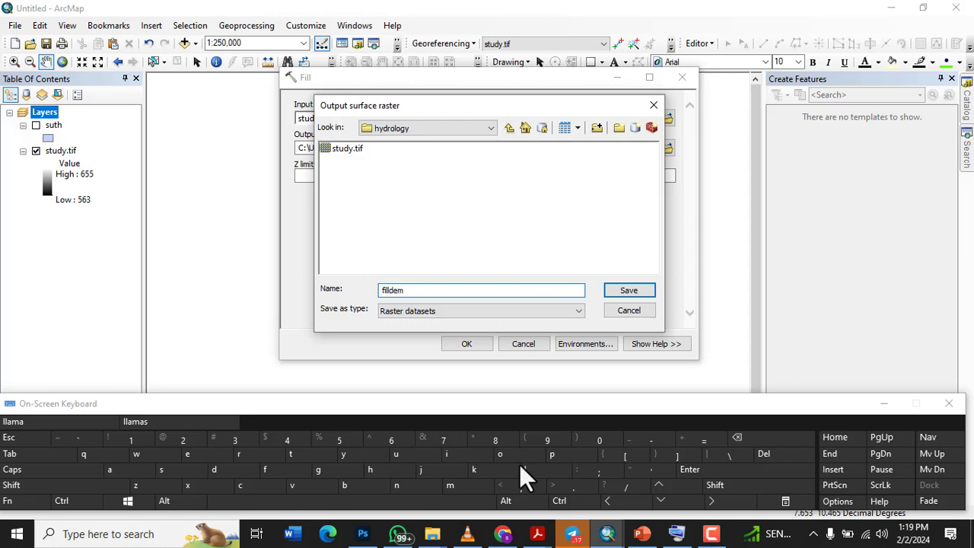
left_click(627, 292)
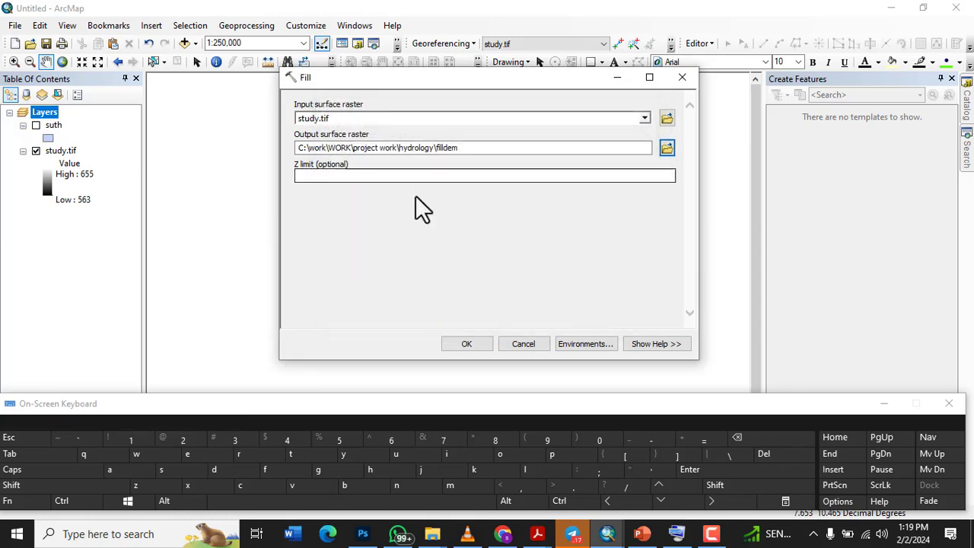
left_click(468, 345)
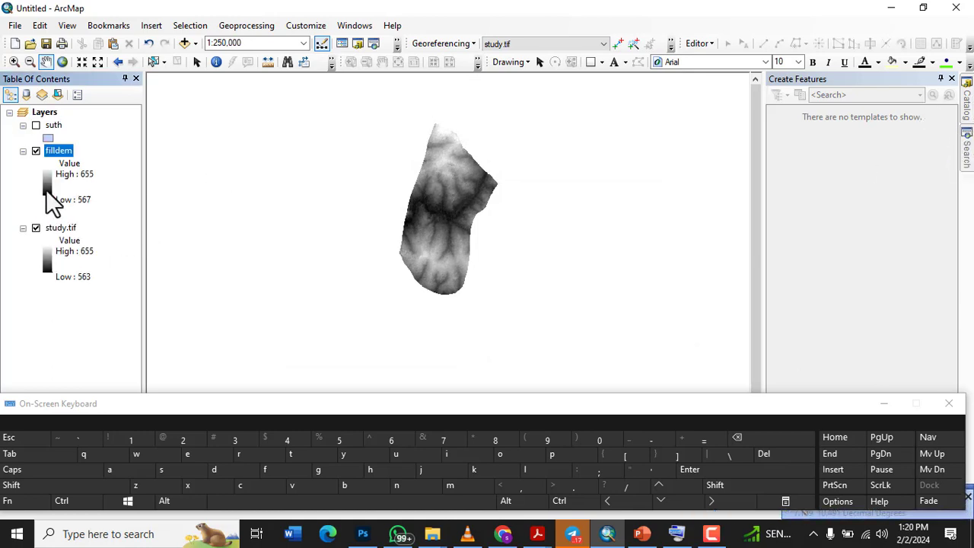
left_click(36, 227)
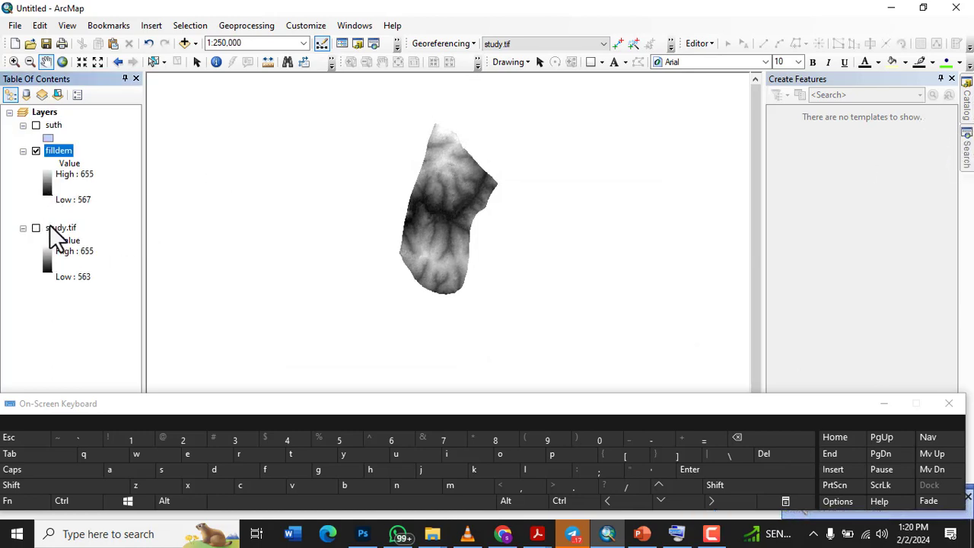
Locate the Fill (Spatial Analyst) tool from the search results in the Catalog's Hydrology toolset and bring up its available commands.
left_click(968, 148)
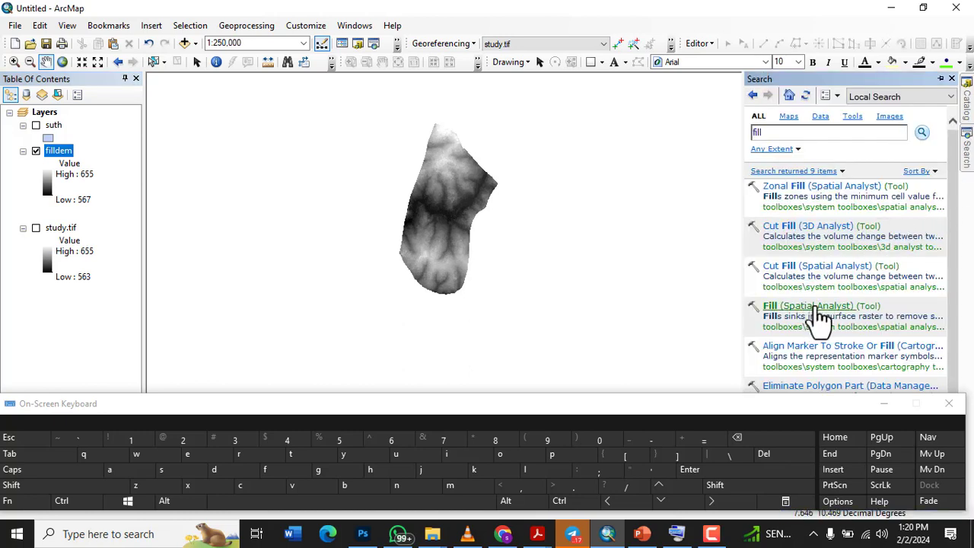
right_click(825, 314)
left_click(883, 376)
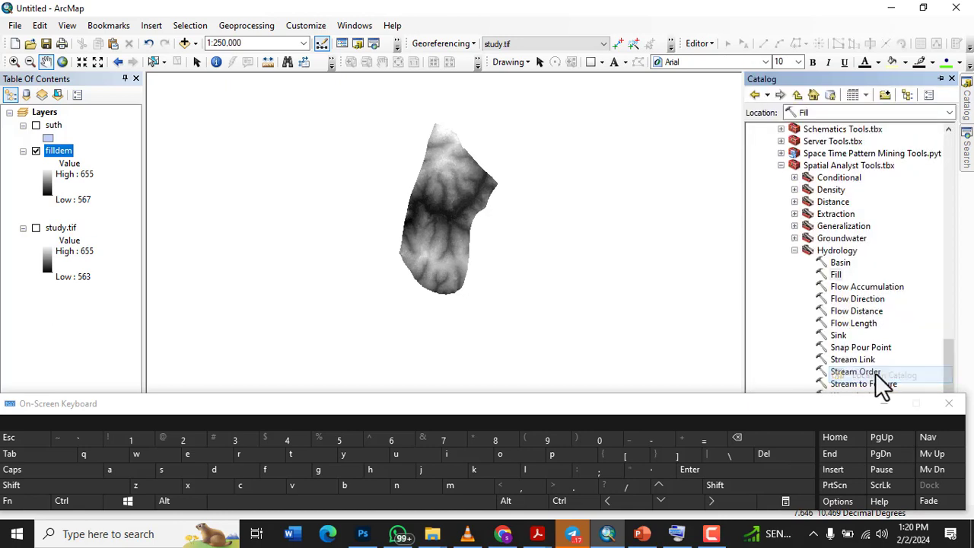
right_click(838, 275)
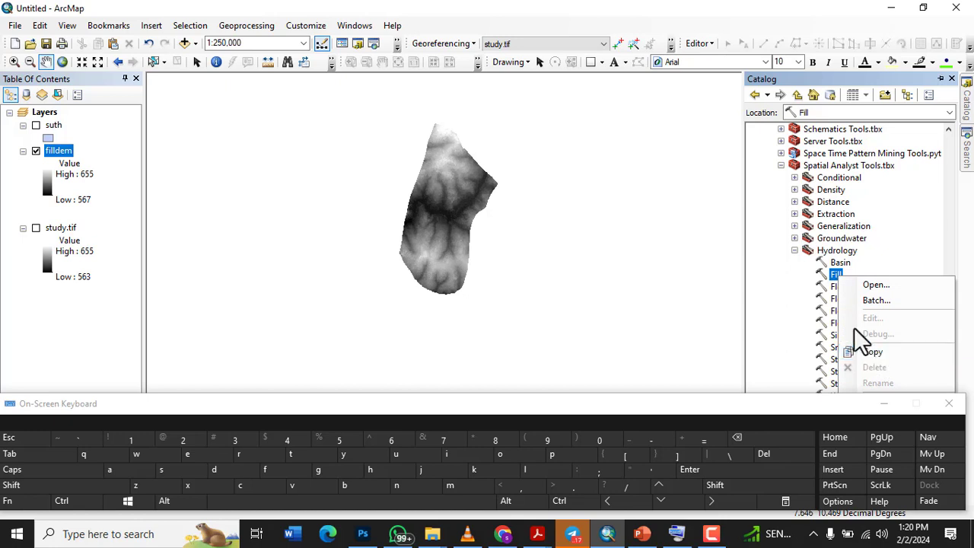
Read the summary, usage and syntax in the item description of the Fill (Spatial Analyst) tool, and close it.
left_click(970, 159)
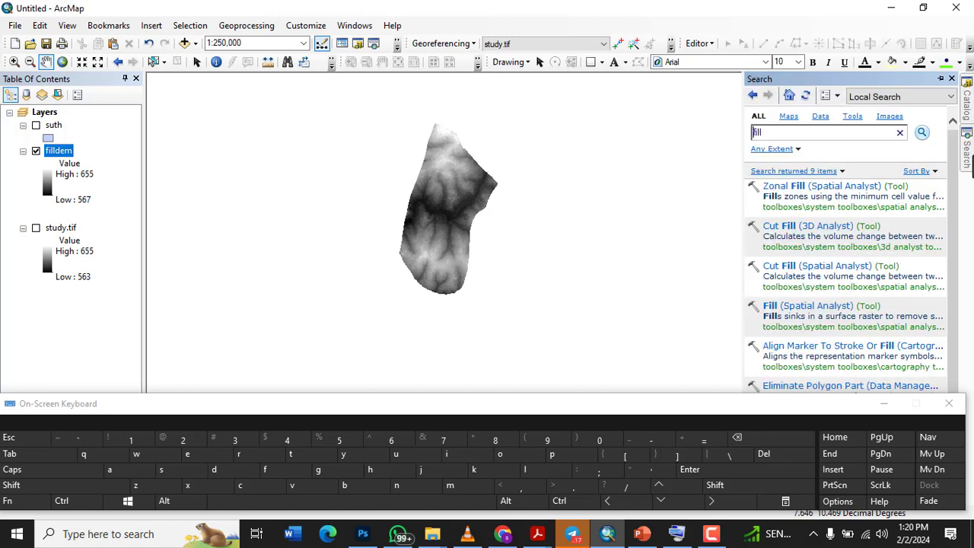
right_click(821, 316)
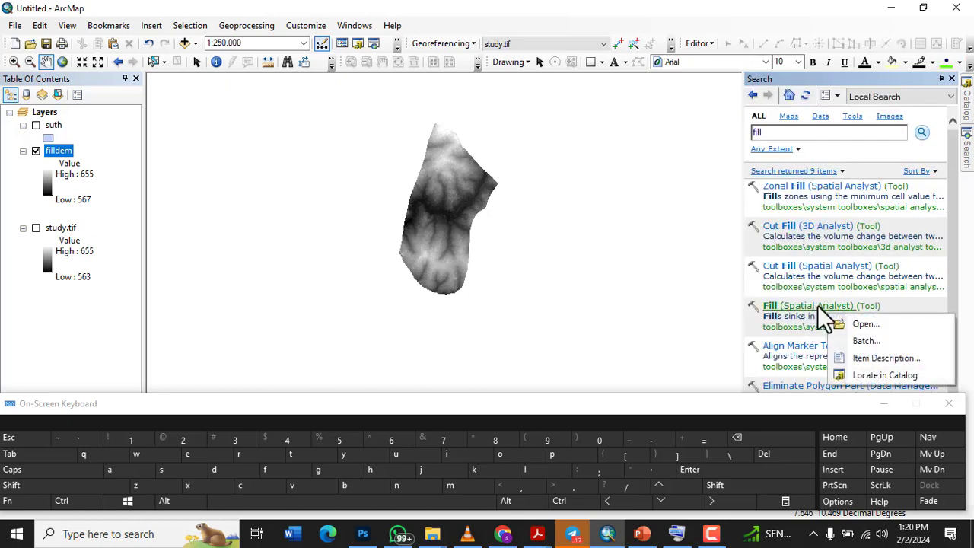
left_click(877, 361)
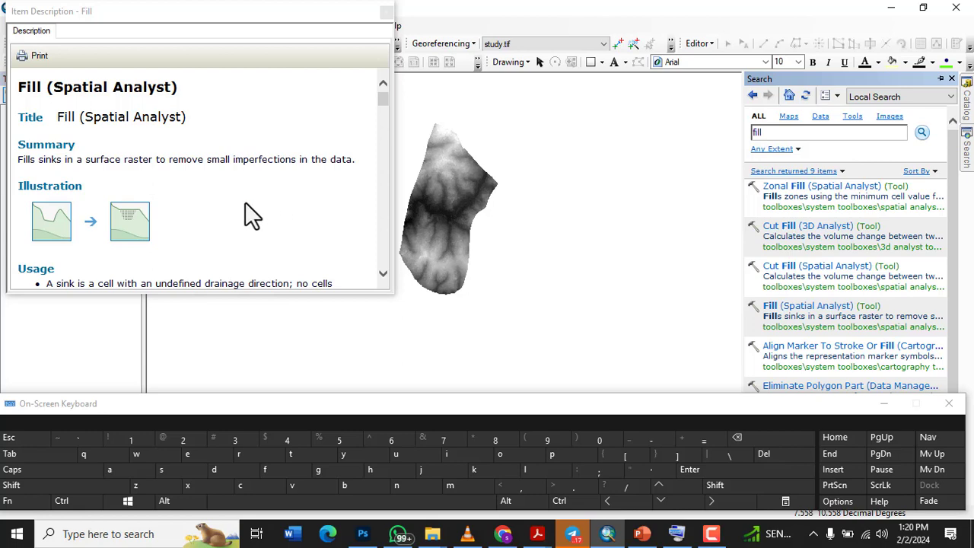
scroll(245, 202, "down", 3)
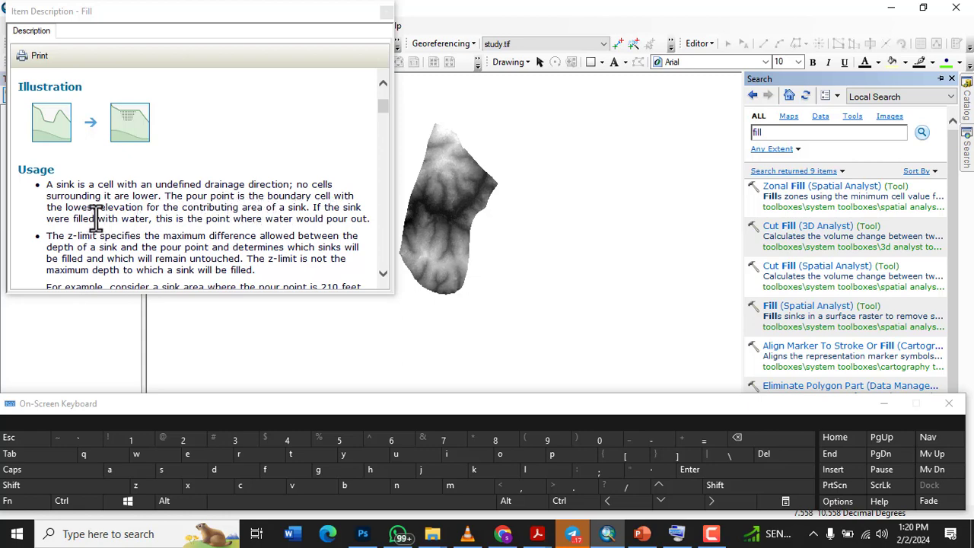
scroll(181, 213, "down", 8)
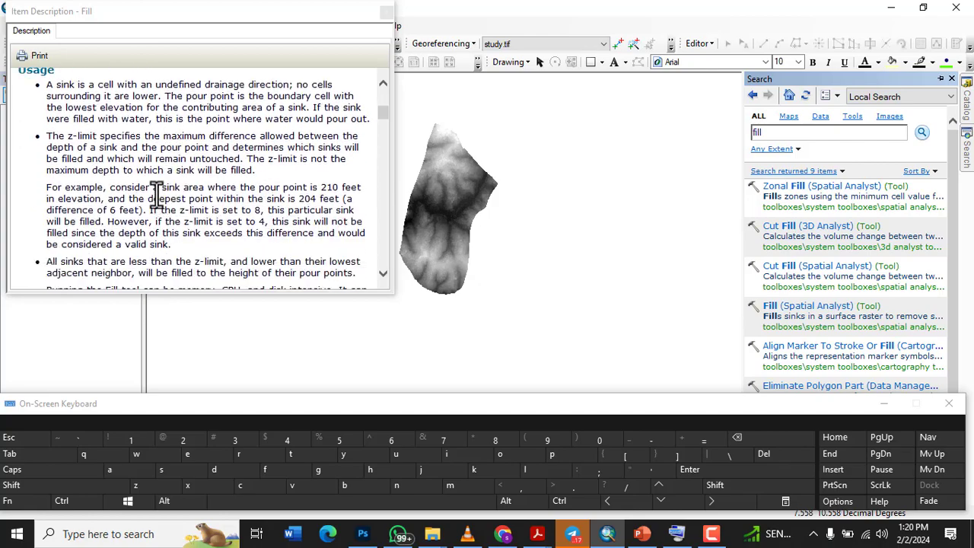
scroll(141, 163, "down", 15)
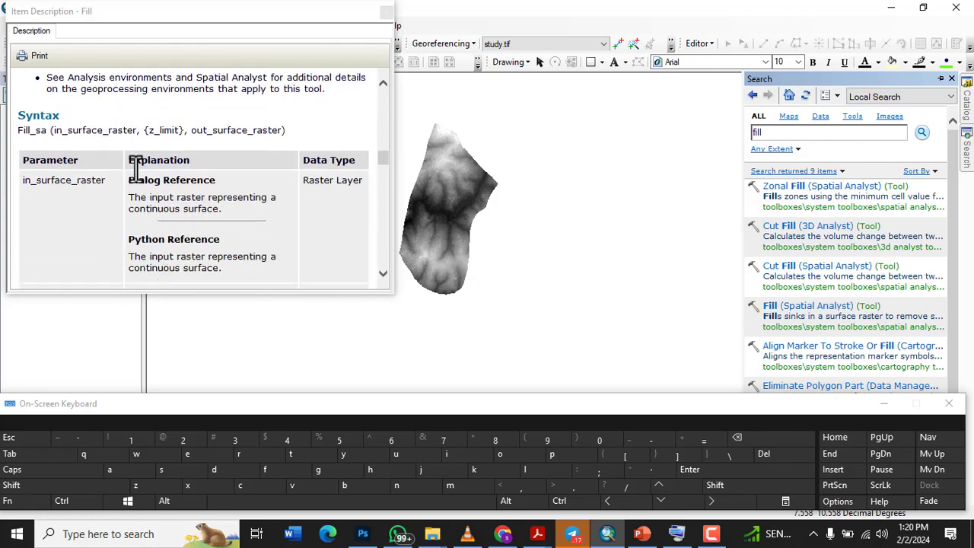
scroll(135, 167, "down", 1)
scroll(139, 158, "up", 14)
left_click(386, 13)
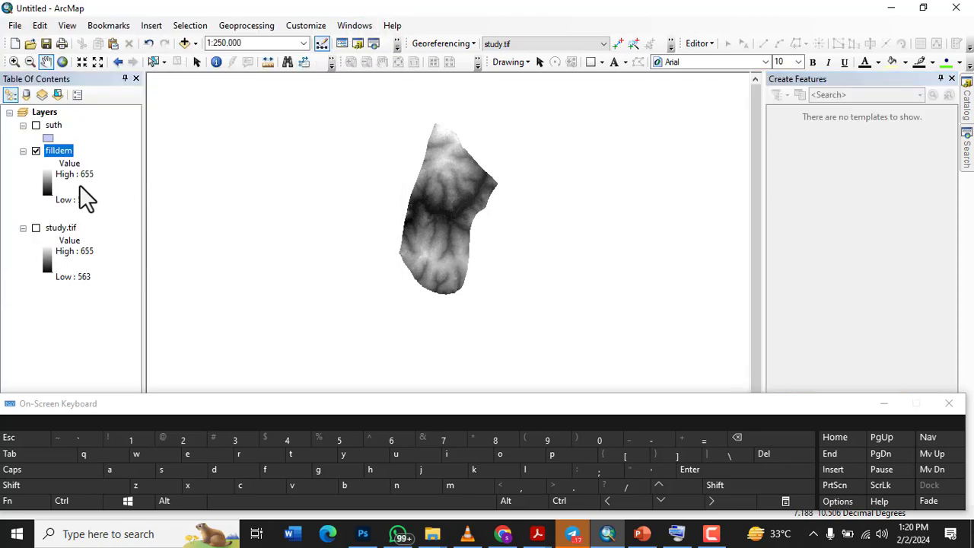
Remove study.tif from the map and open the Flow Direction tool with filldem as the input surface raster.
right_click(55, 232)
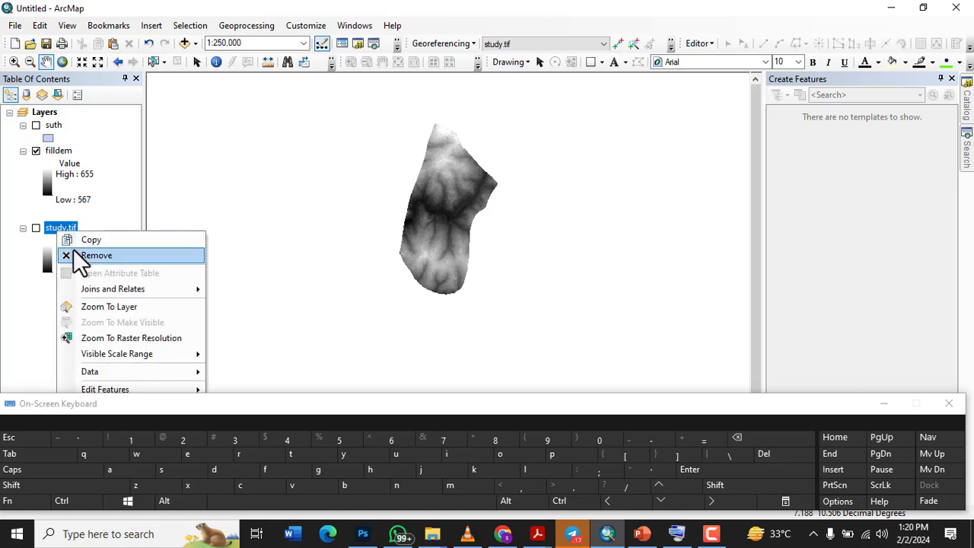
left_click(78, 255)
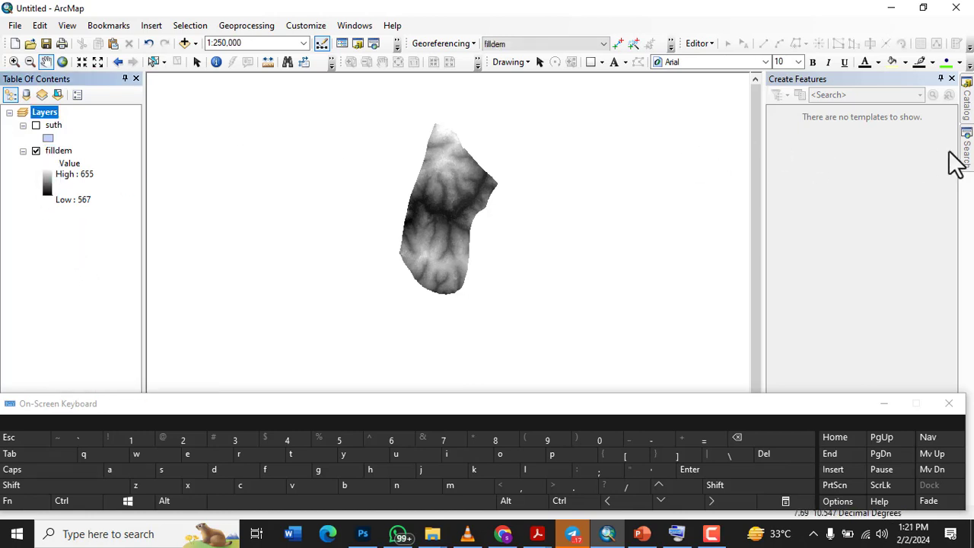
left_click(967, 99)
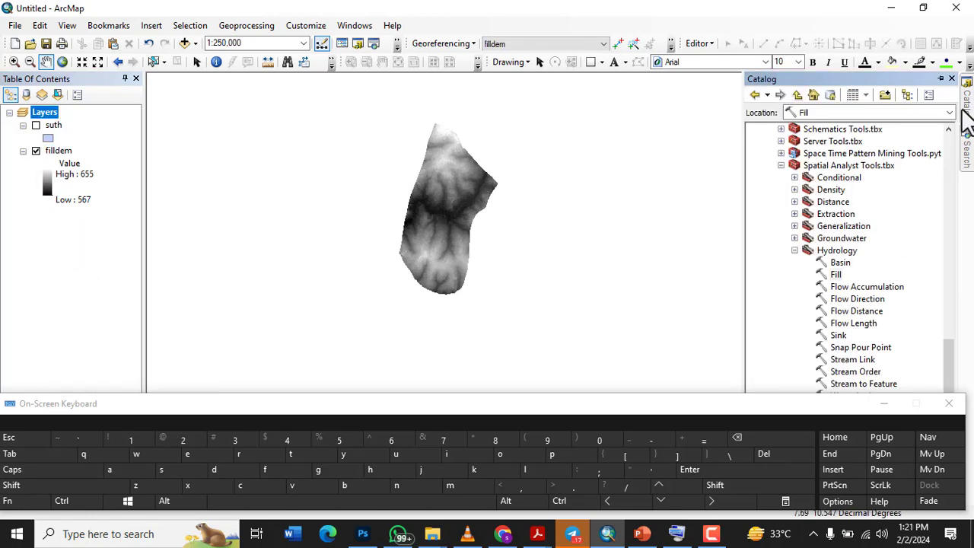
double_click(857, 300)
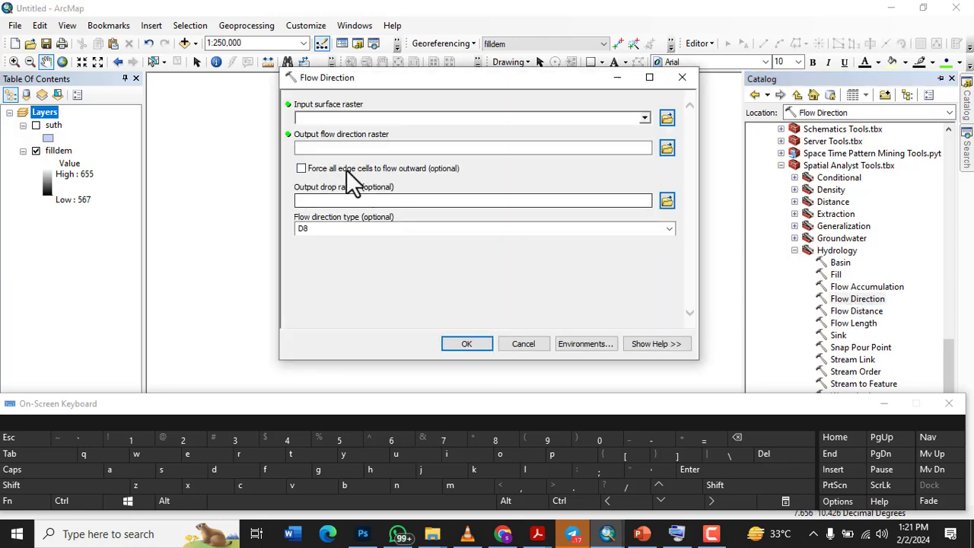
left_click(644, 118)
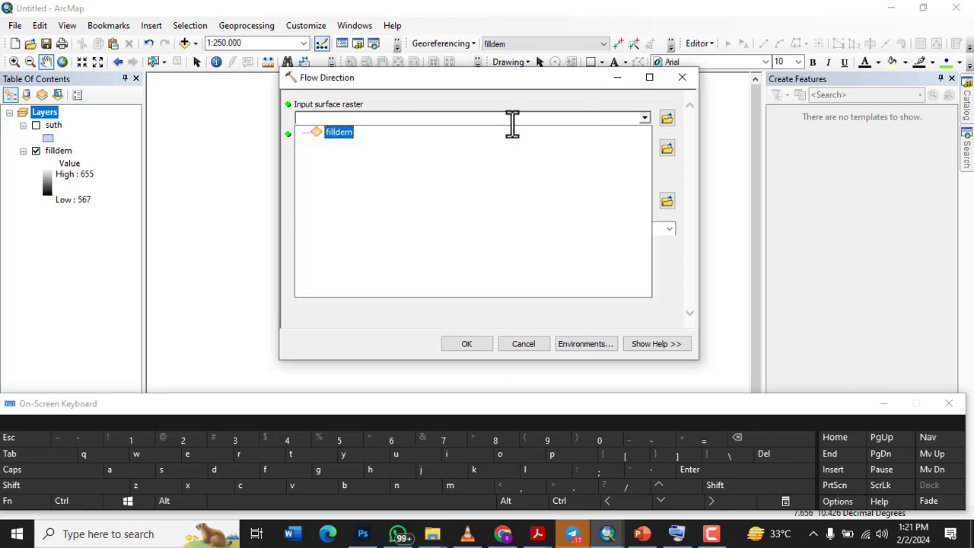
left_click(339, 132)
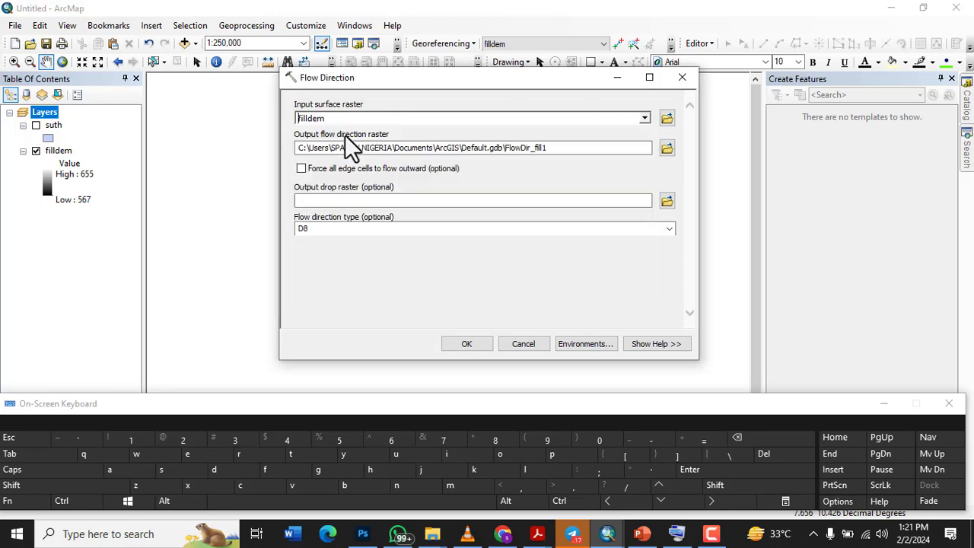
Run Flow Direction with the output raster saved as flowdirec in the hydrology folder, and hide the filldem layer.
left_click(668, 147)
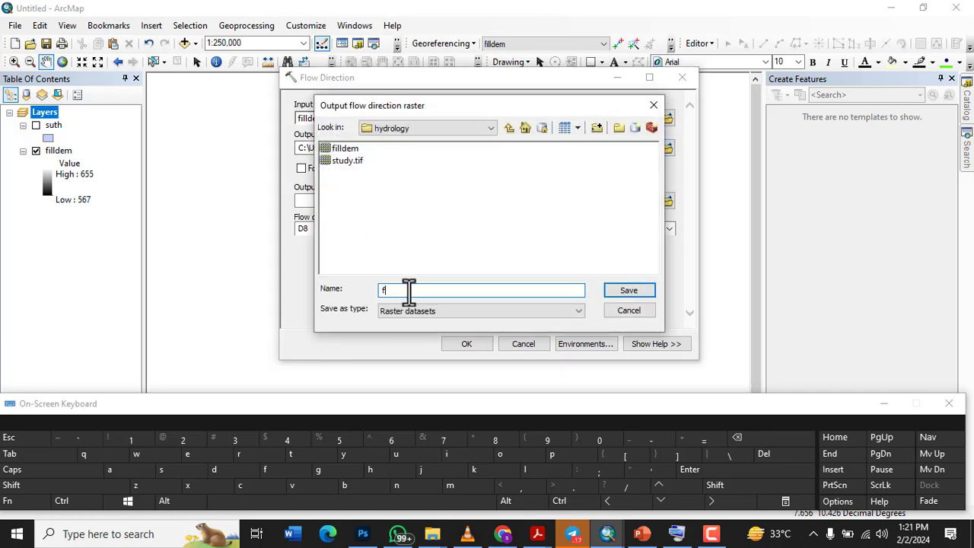
type("f")
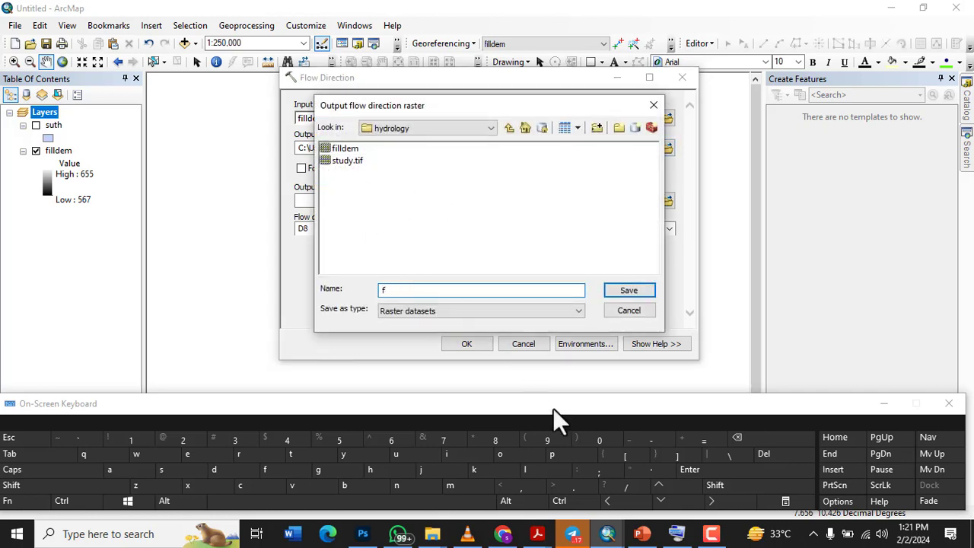
left_click(525, 472)
left_click(520, 459)
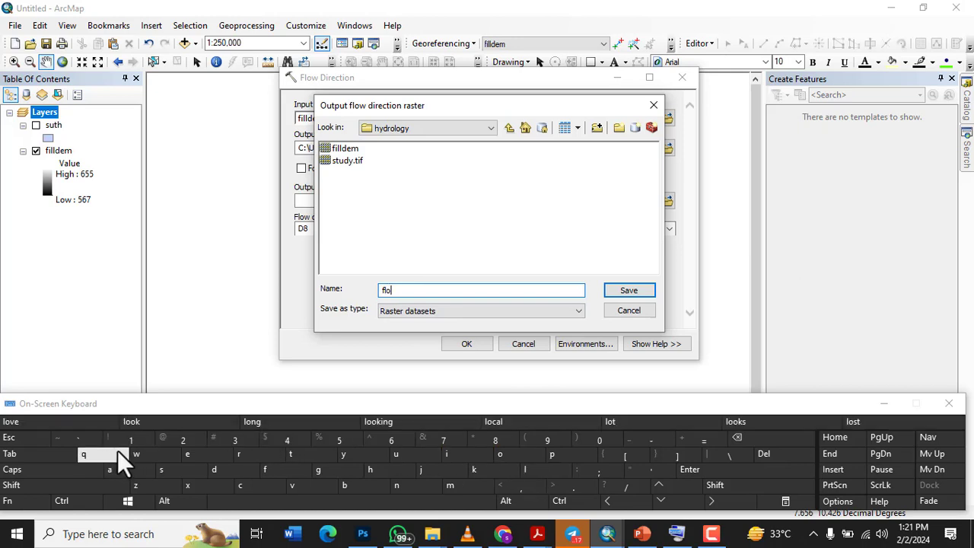
left_click(140, 462)
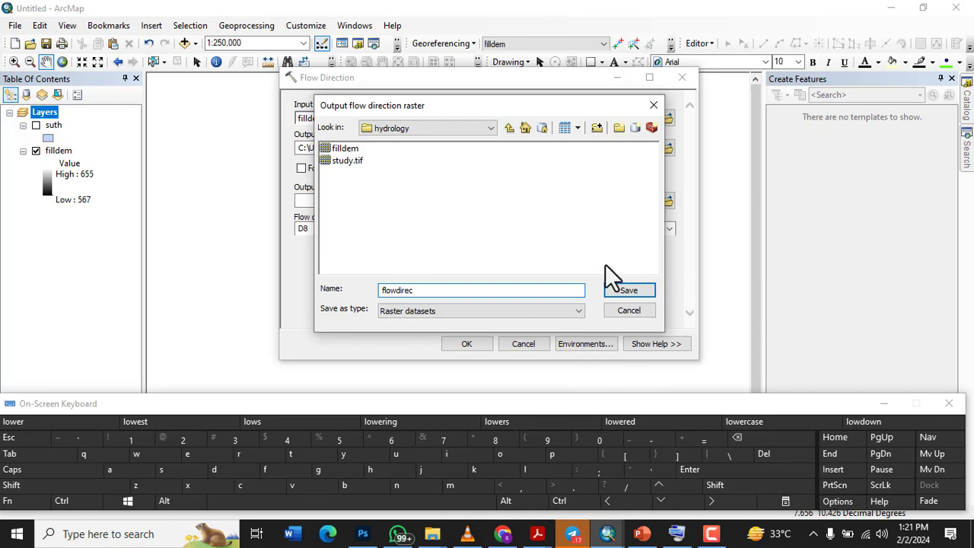
left_click(641, 291)
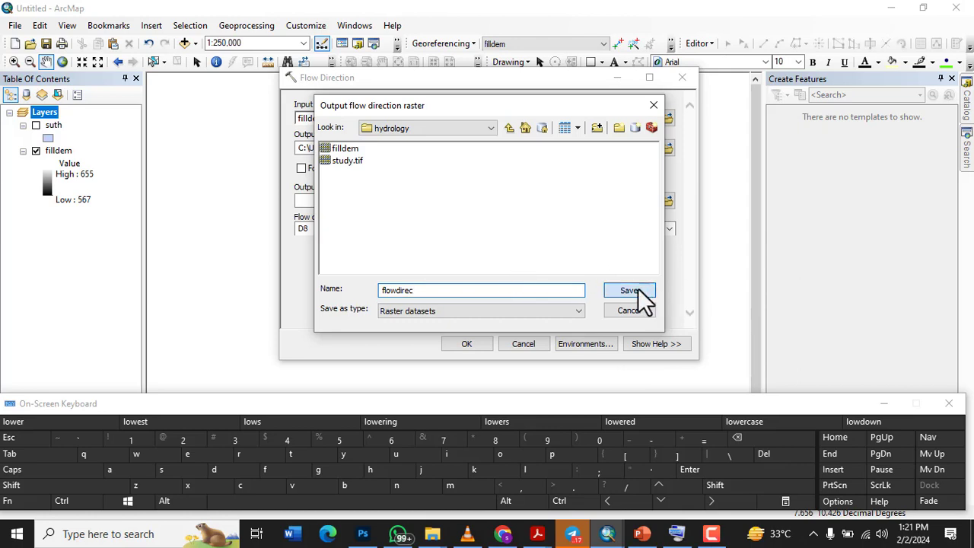
left_click(462, 343)
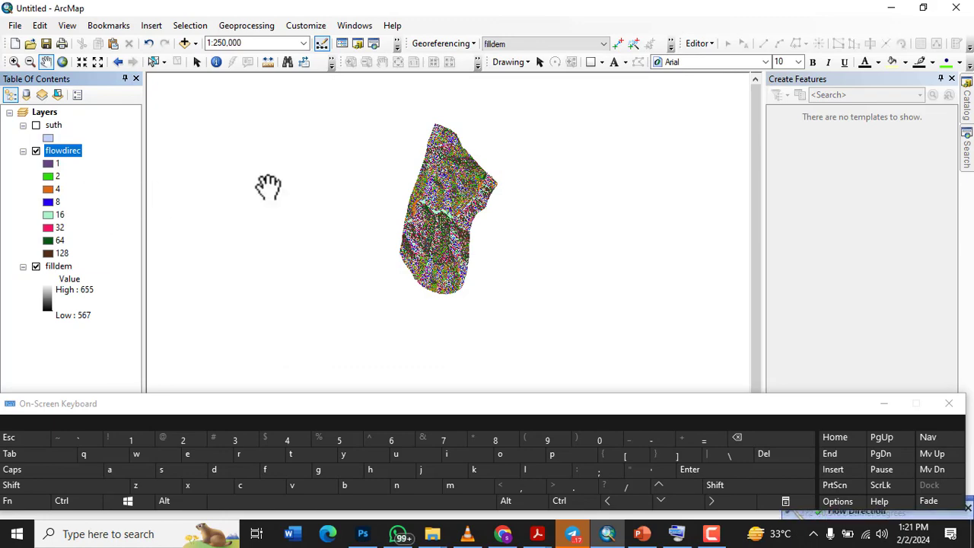
scroll(467, 199, "up", 3)
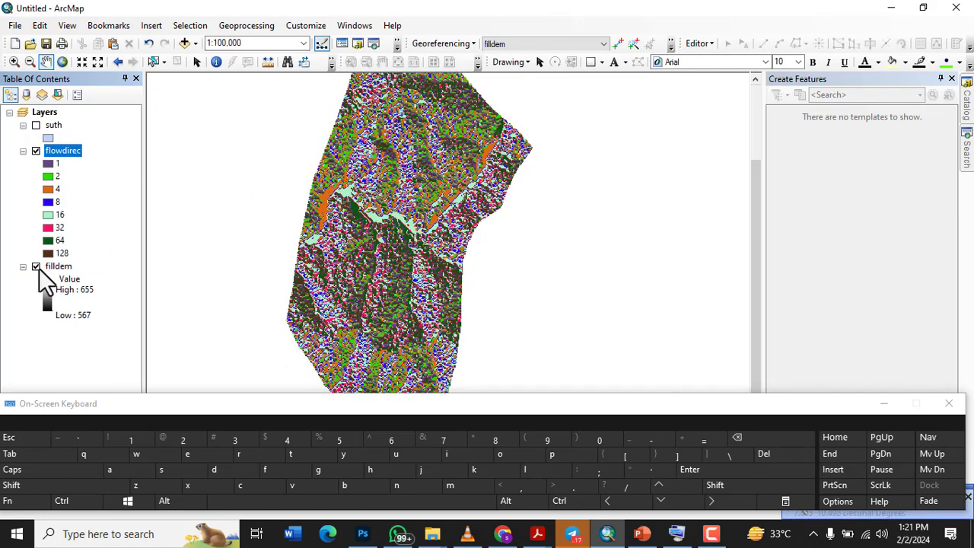
left_click(36, 266)
Open the Flow Accumulation tool from the Hydrology toolset and set flowdirec as its input flow direction raster.
left_click(967, 149)
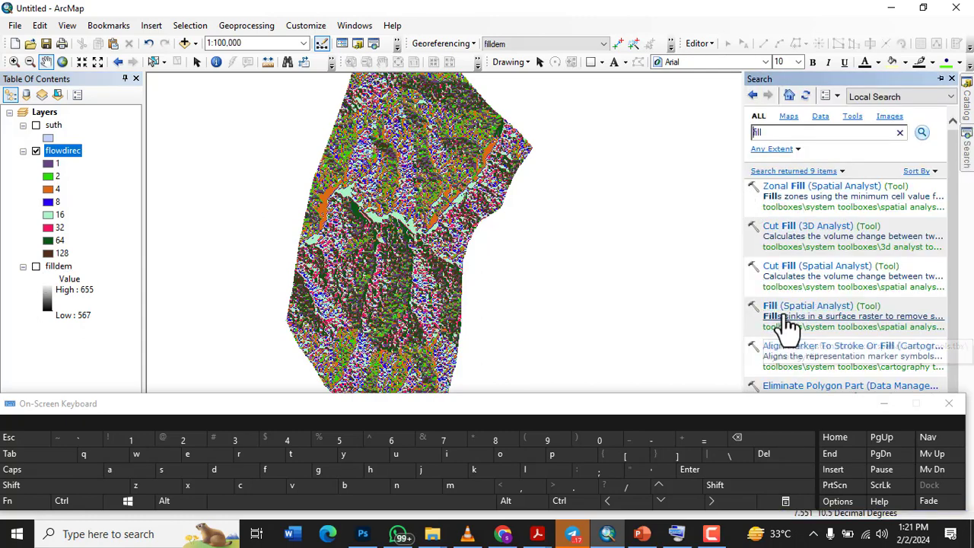
left_click(967, 97)
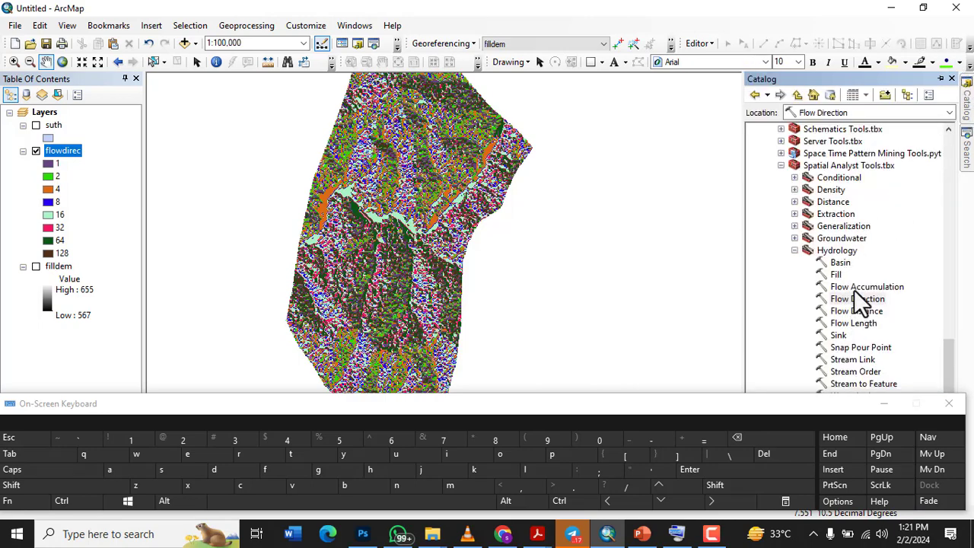
left_click(856, 291)
double_click(854, 286)
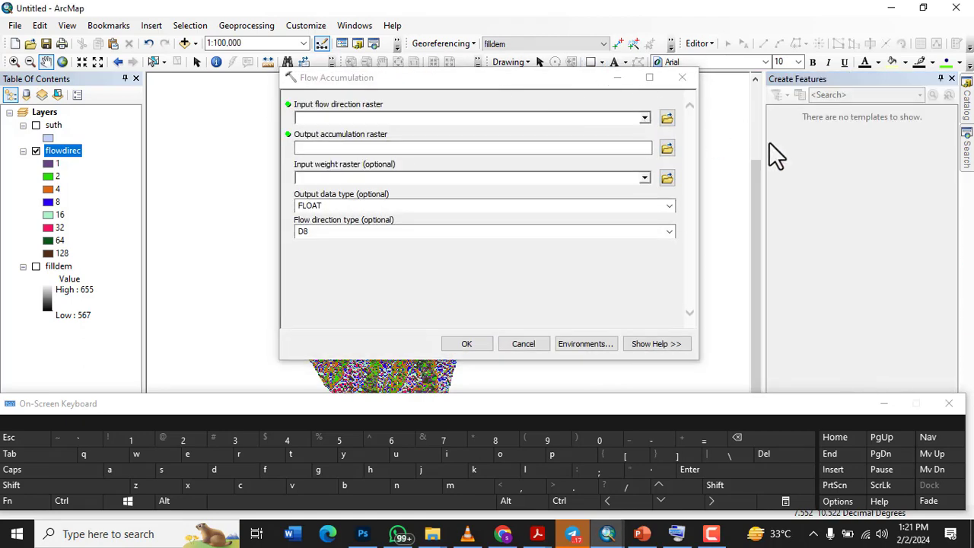
left_click(645, 118)
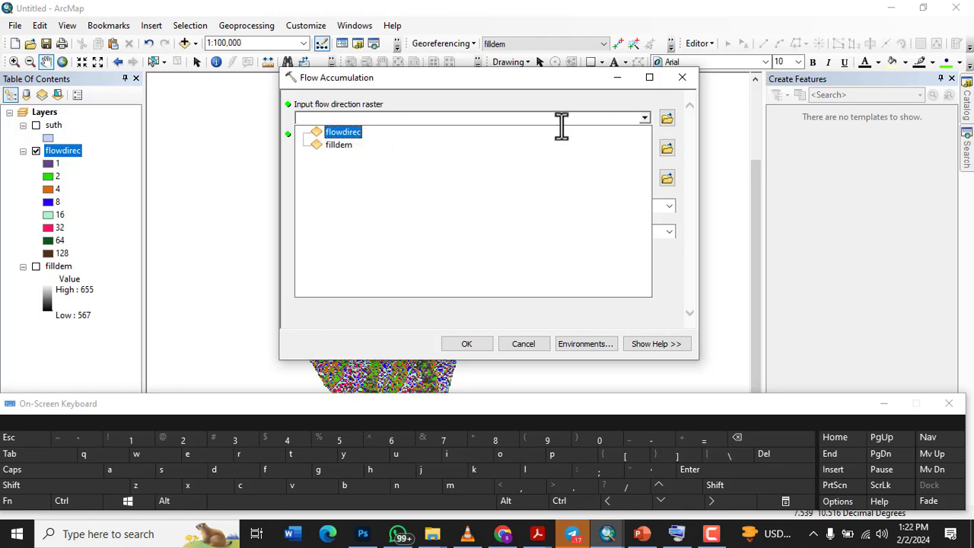
left_click(564, 117)
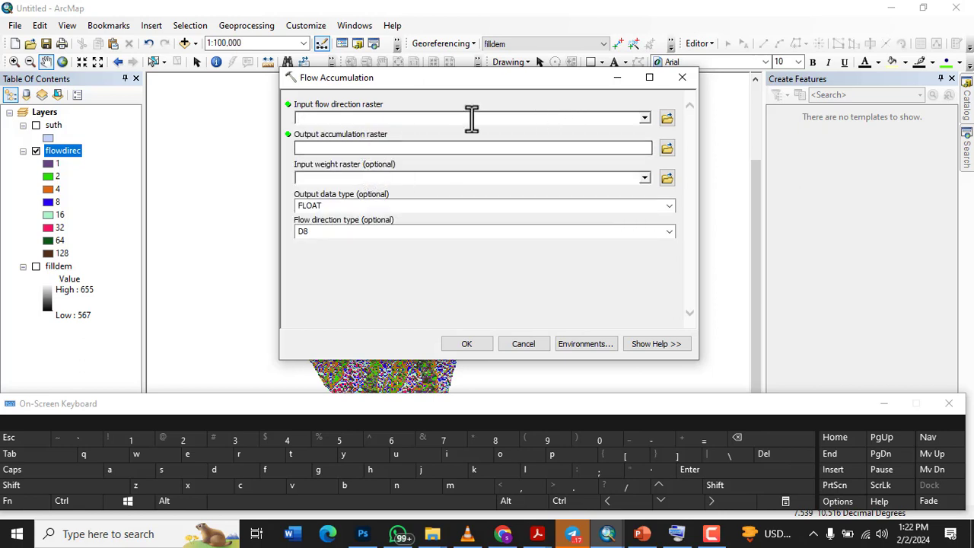
left_click(644, 116)
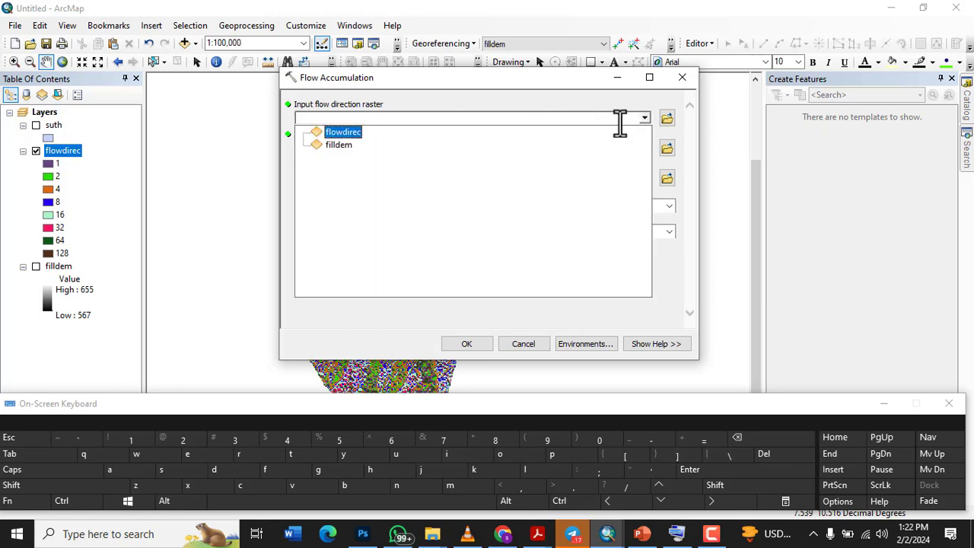
left_click(336, 132)
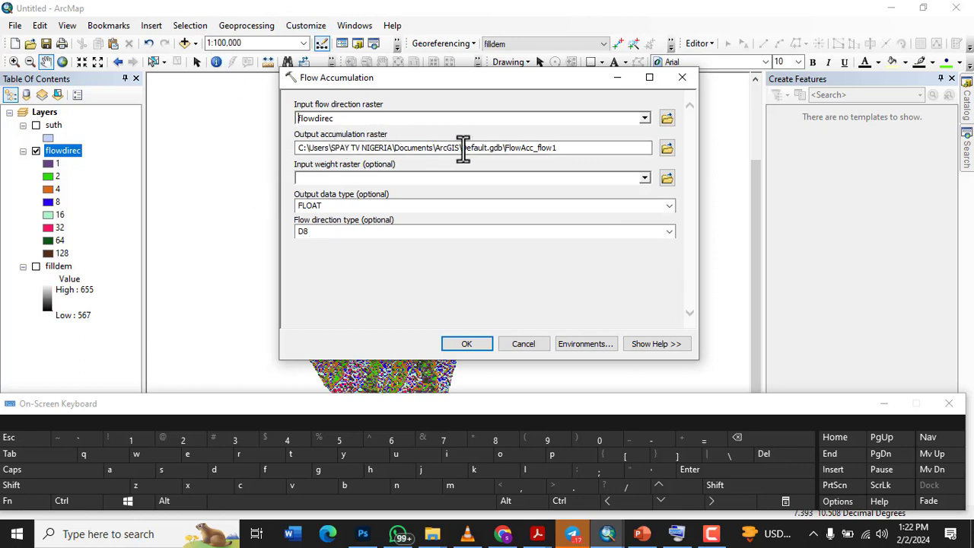
Run Flow Accumulation with the output accumulation raster saved as flowacc in the hydrology folder, and inspect the resulting raster.
left_click(668, 150)
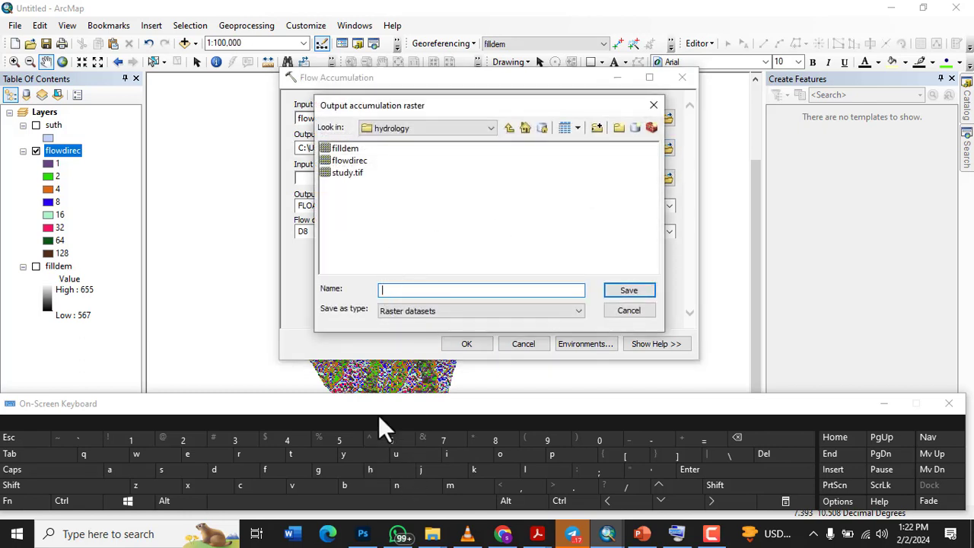
type("f")
left_click(526, 471)
left_click(511, 460)
left_click(146, 459)
left_click(116, 469)
double_click(236, 487)
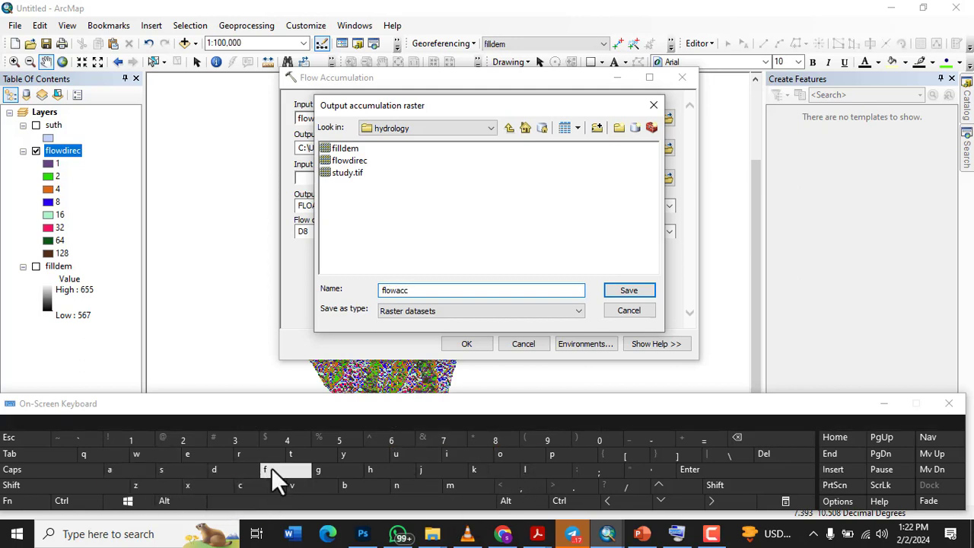
left_click(630, 293)
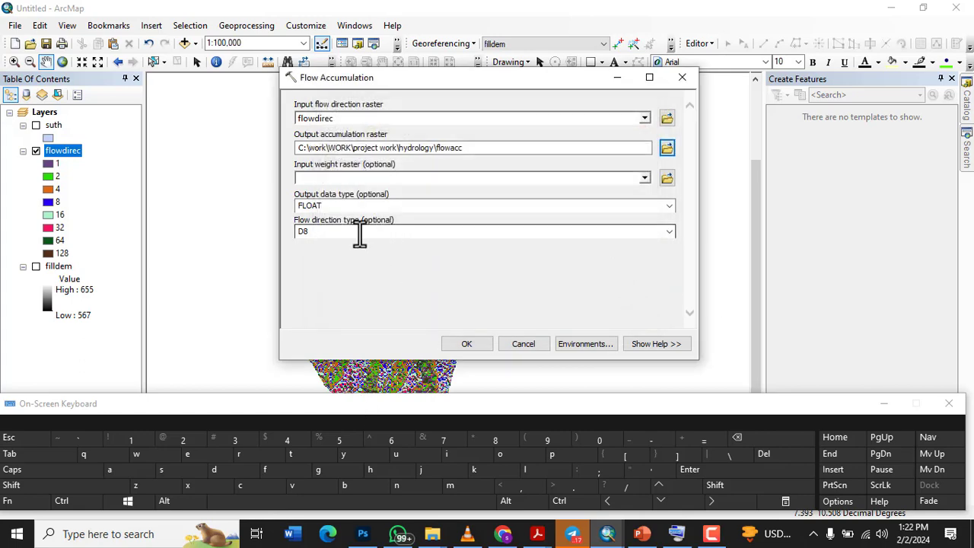
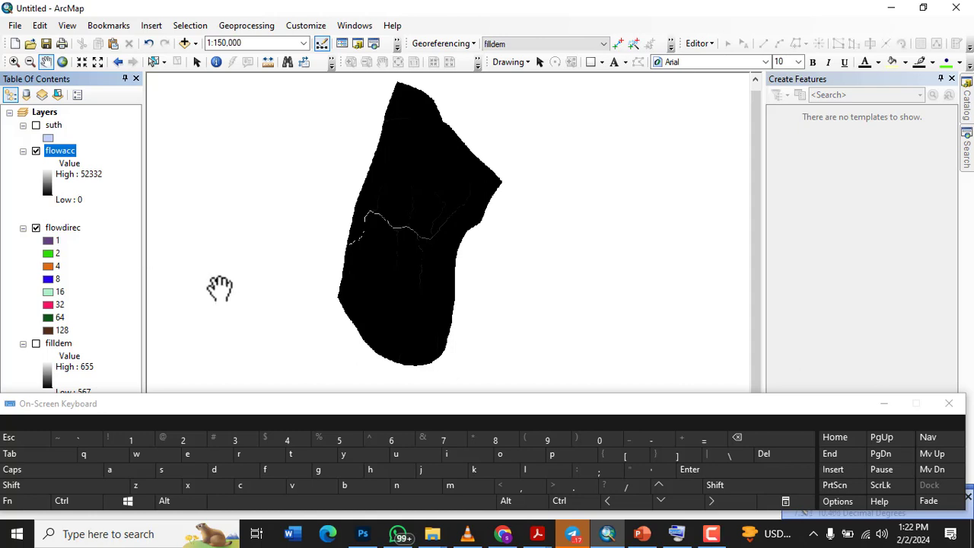
scroll(386, 210, "up", 2)
scroll(468, 253, "down", 2)
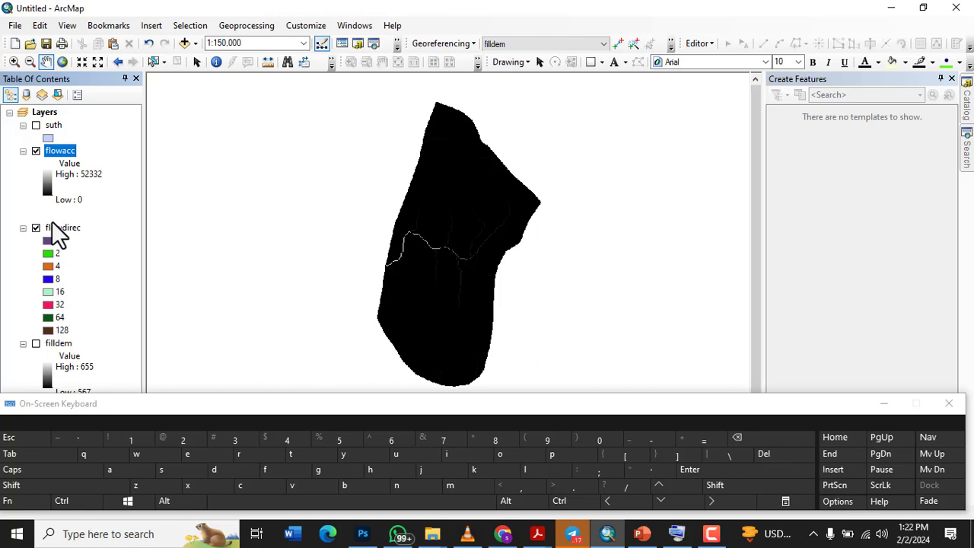
Search for the slope tool, open Slope (Spatial Analyst) and set filldem as its input raster.
left_click(969, 152)
left_click(900, 133)
type("fill")
key("Return")
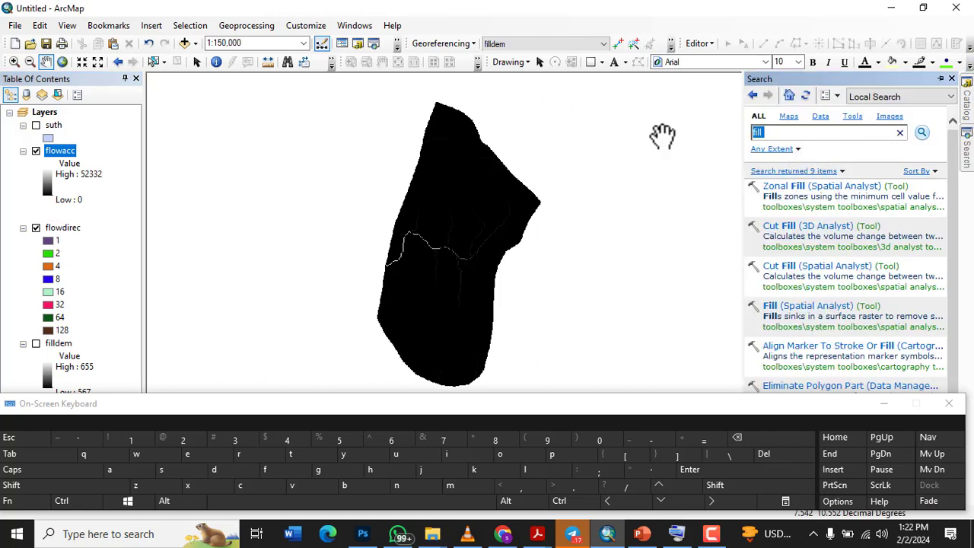
type("s")
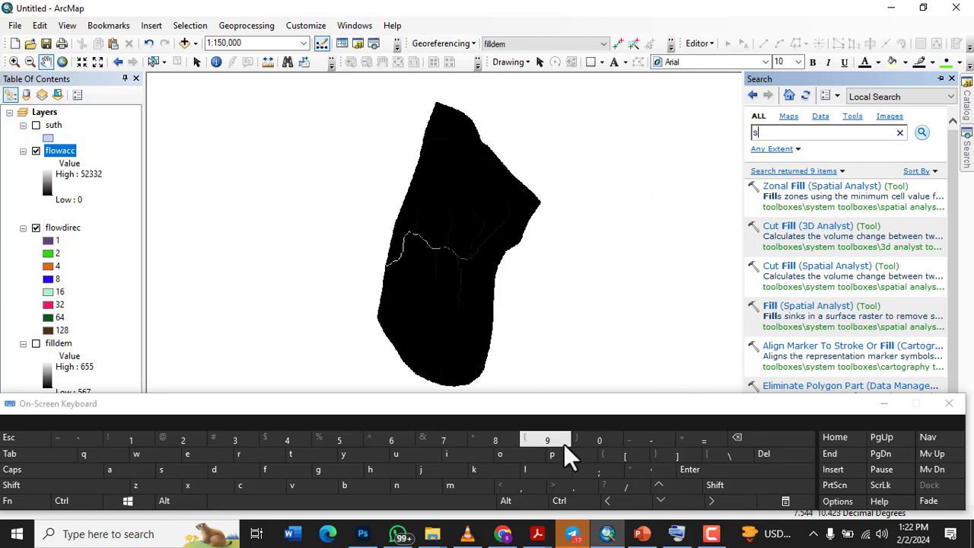
type("lope")
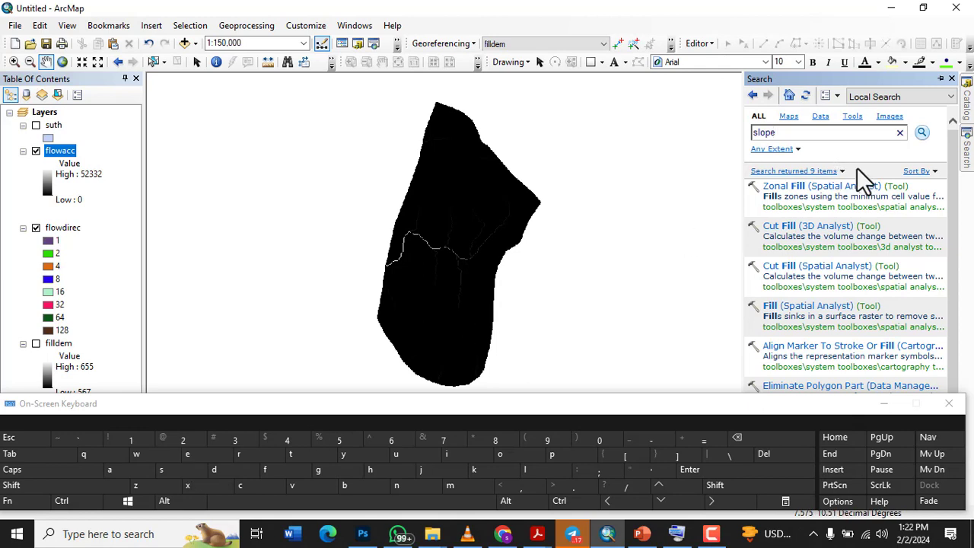
left_click(922, 133)
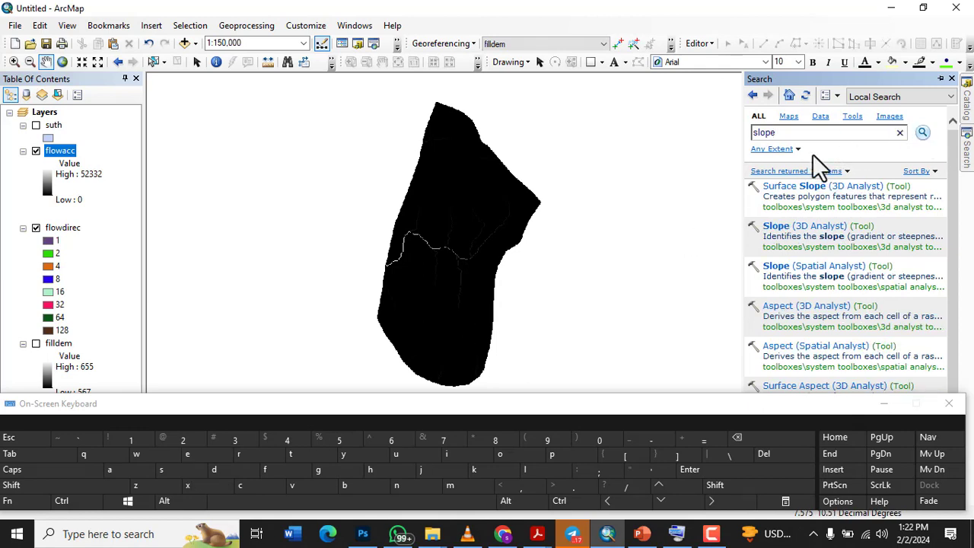
left_click(803, 272)
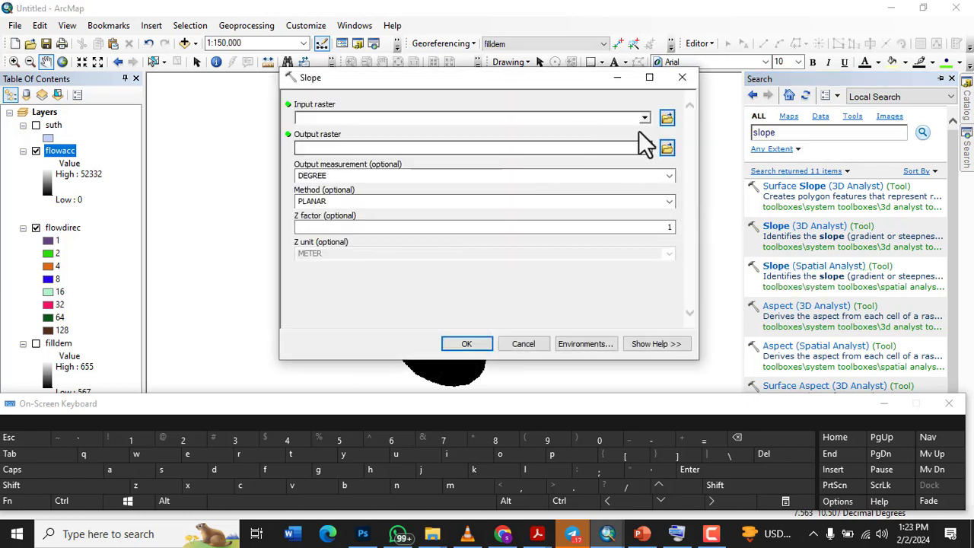
left_click(645, 118)
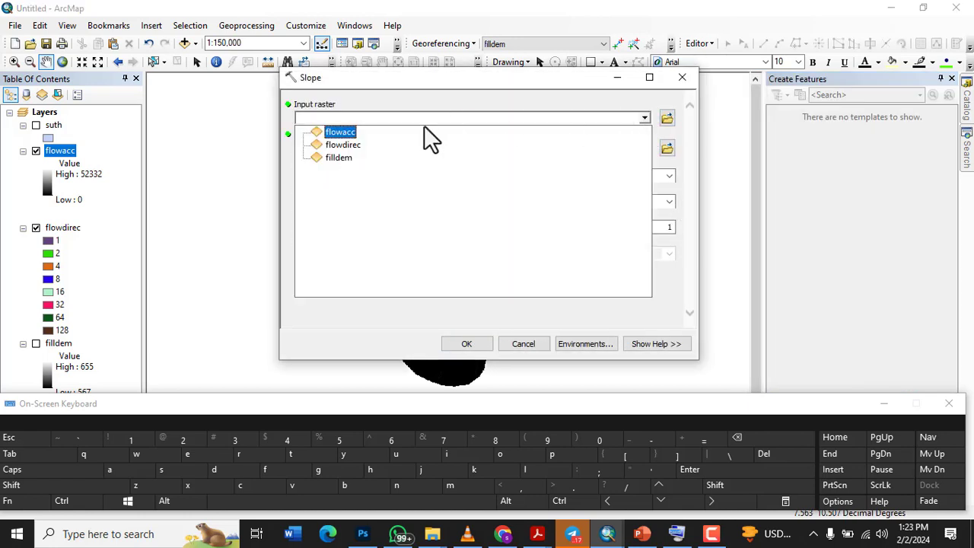
left_click(340, 158)
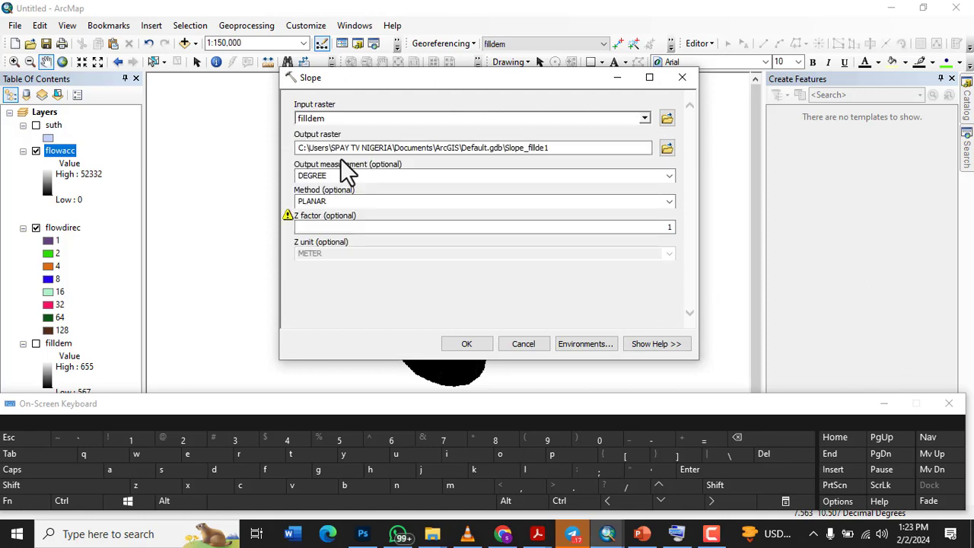
Set the Slope output raster to slopindeg in the hydrology folder.
left_click(667, 150)
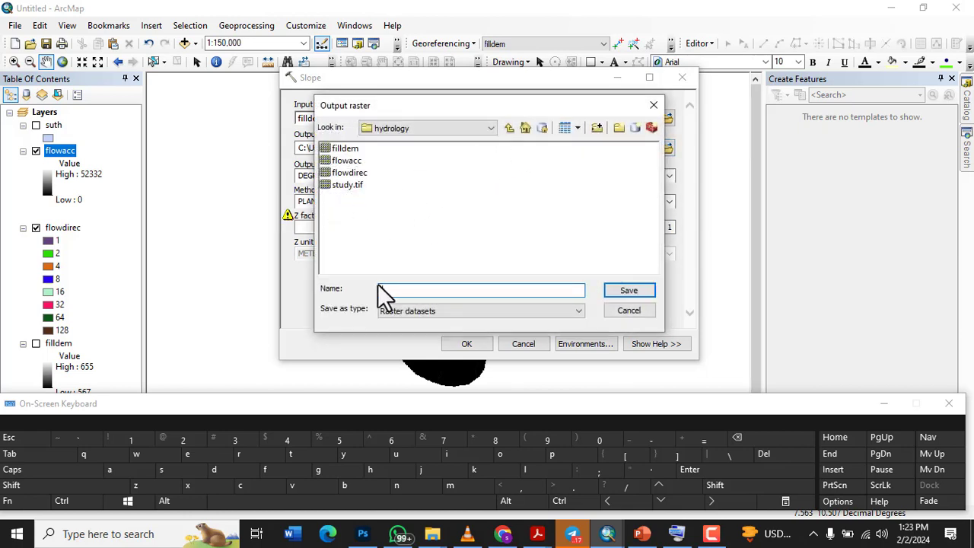
type("s")
left_click(535, 475)
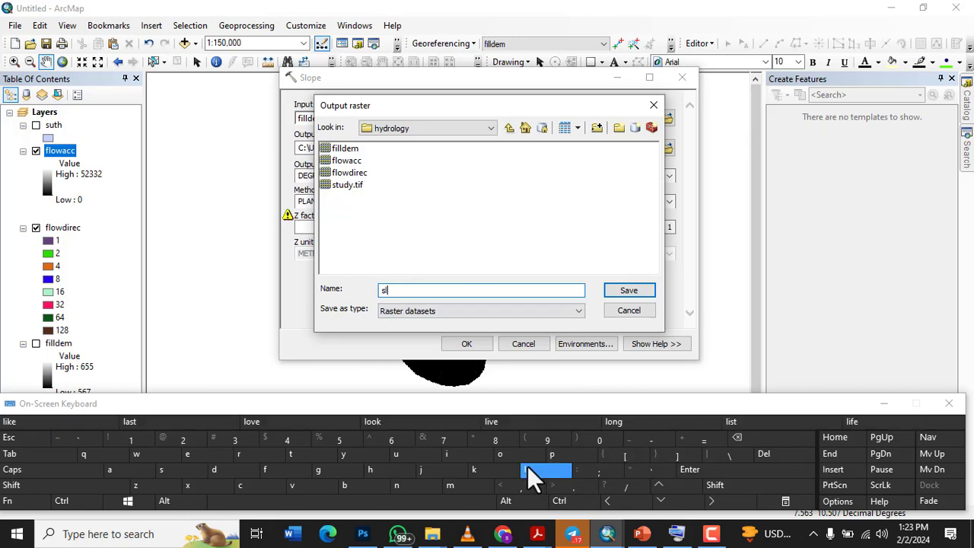
left_click(513, 459)
left_click(556, 459)
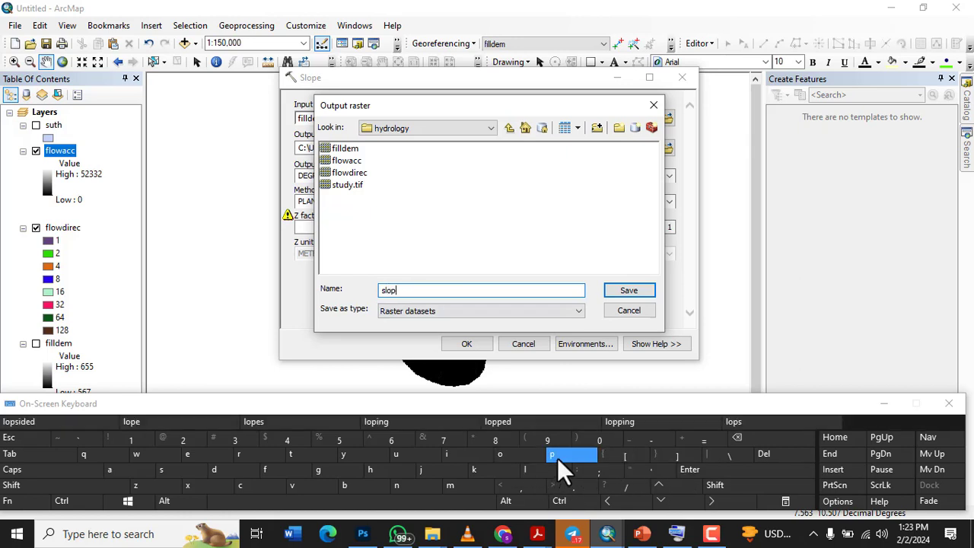
left_click(464, 457)
left_click(395, 488)
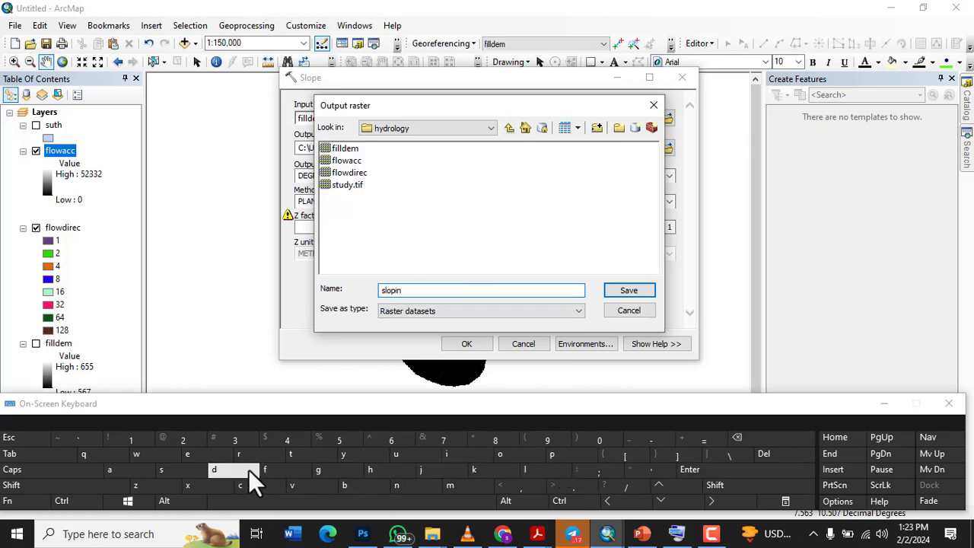
type("d")
left_click(186, 455)
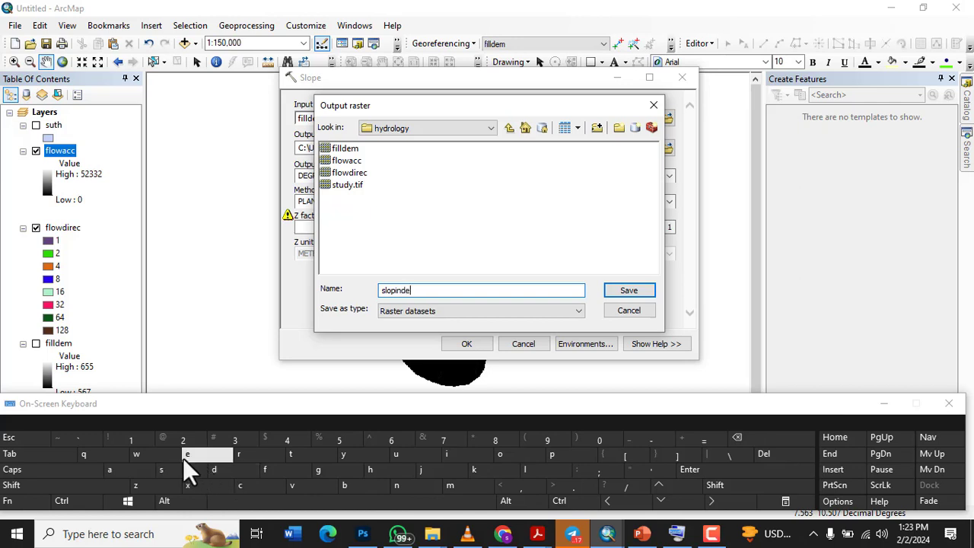
left_click(317, 470)
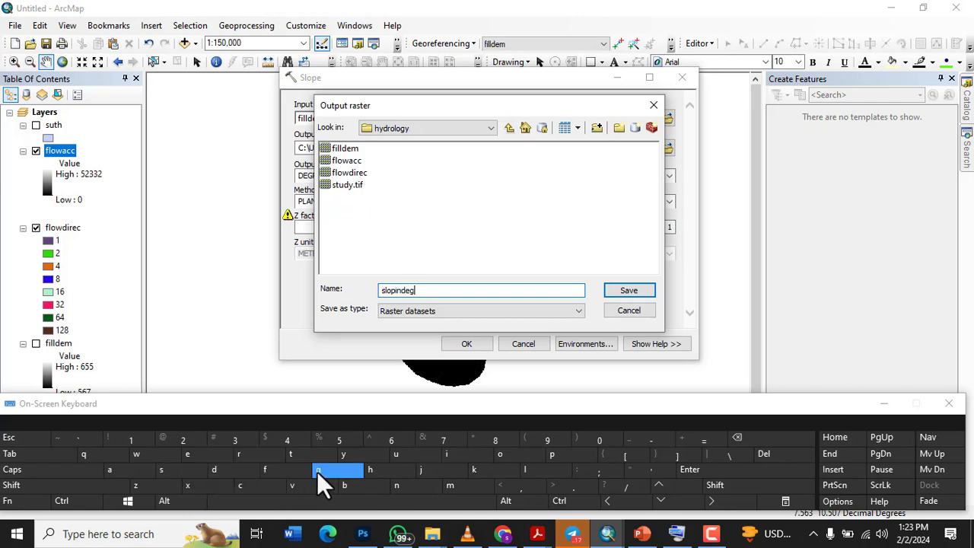
left_click(629, 292)
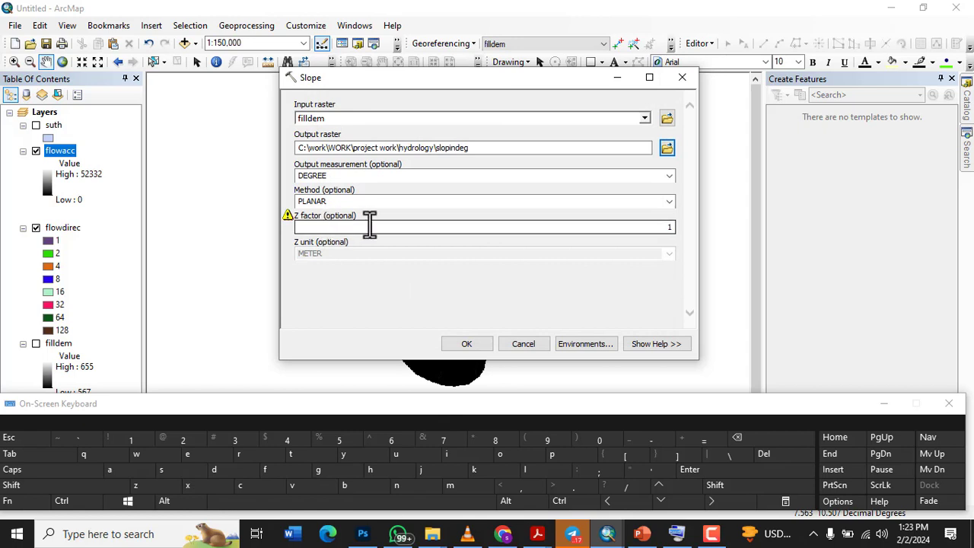
Run Slope with DEGREE as the output measurement and a Z factor of 1, and inspect the resulting raster.
left_click(669, 177)
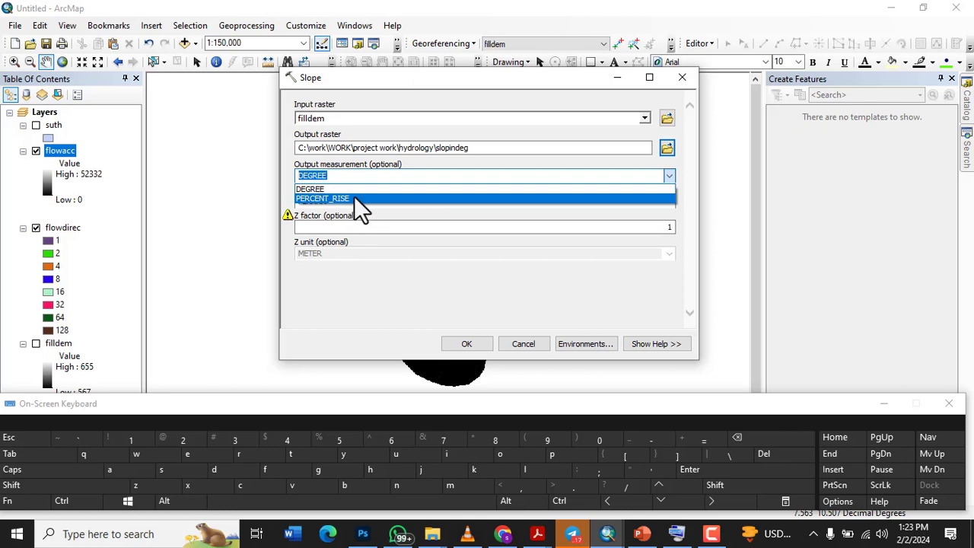
left_click(341, 190)
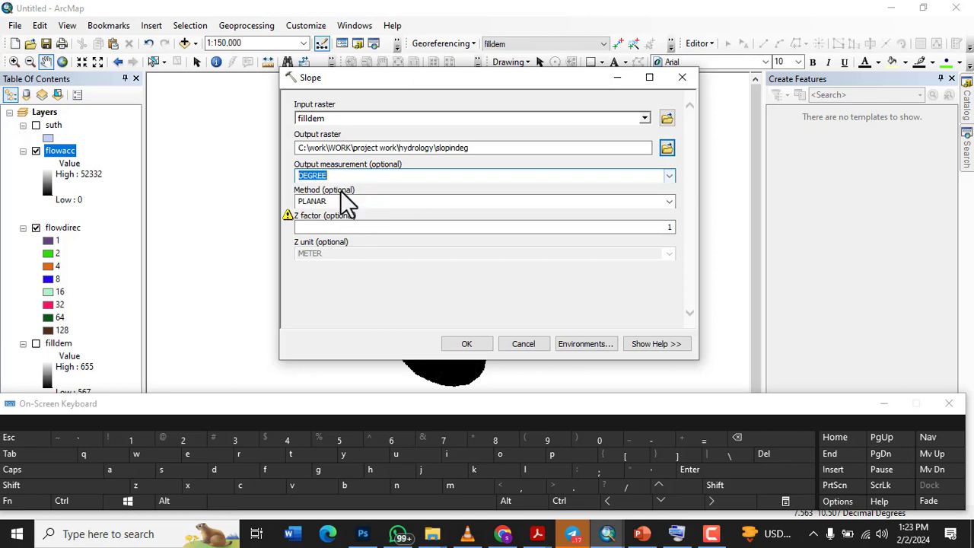
left_click(667, 227)
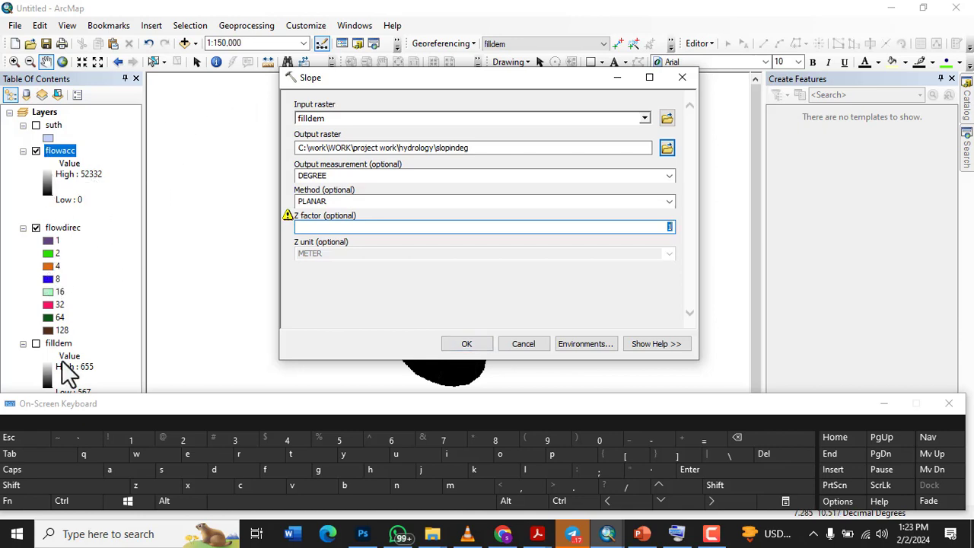
left_click_drag(94, 400, 96, 407)
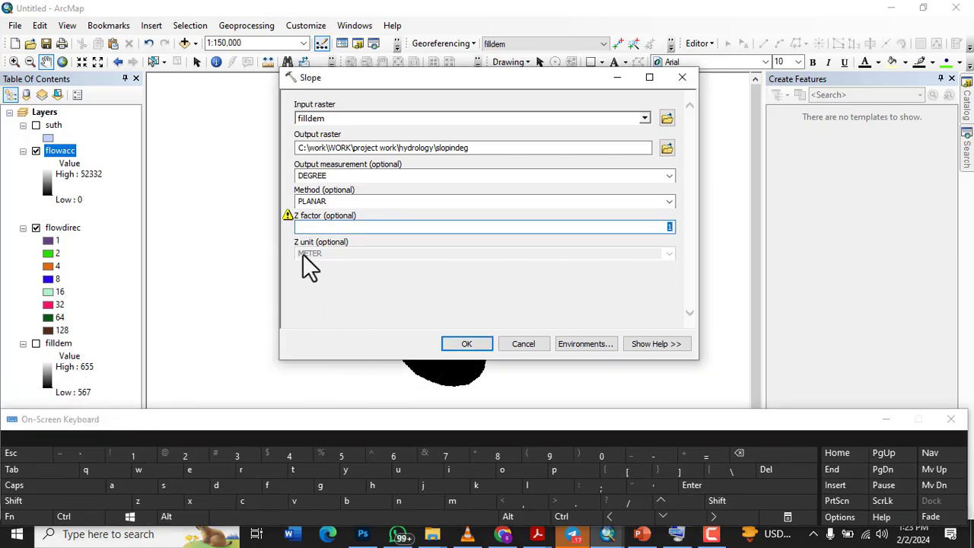
left_click(461, 347)
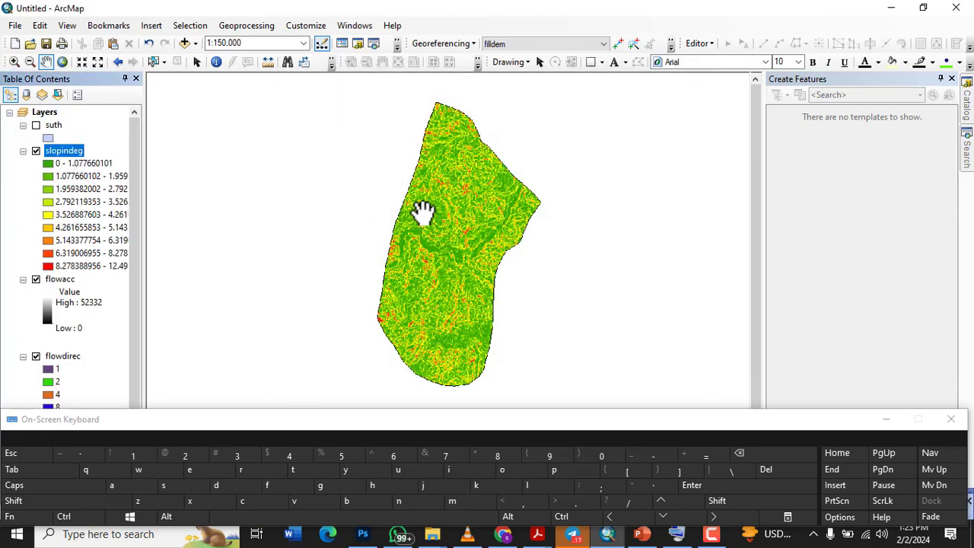
scroll(419, 255, "up", 3)
scroll(424, 236, "down", 3)
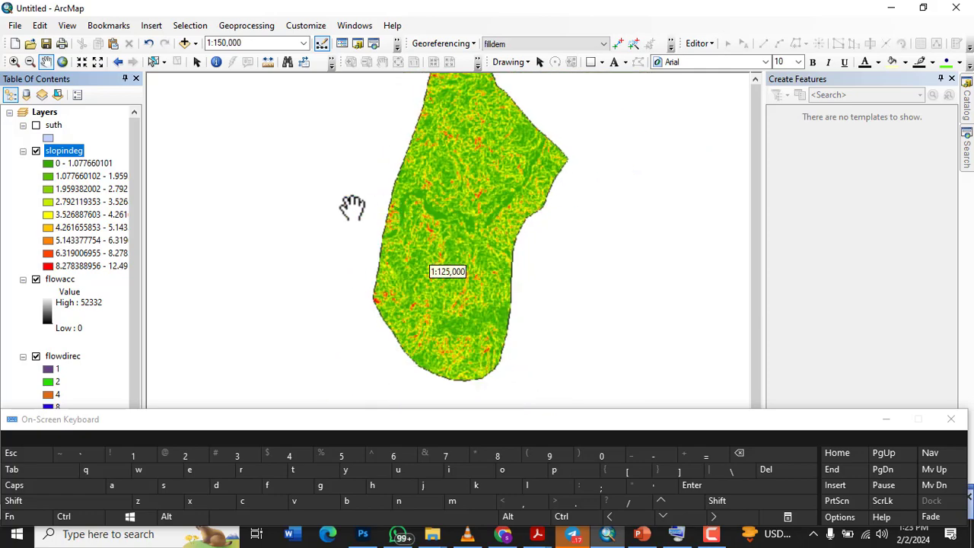
scroll(472, 274, "down", 2)
scroll(484, 271, "down", 1)
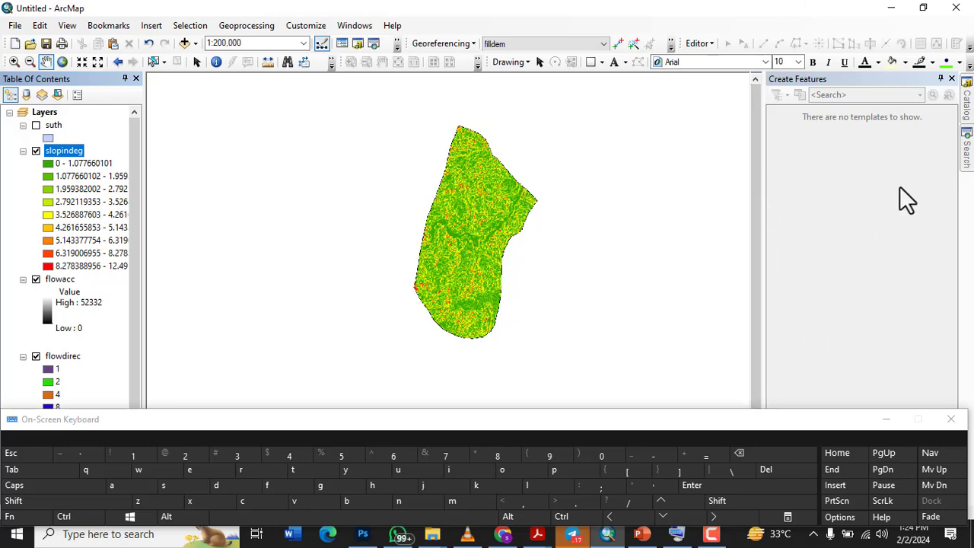
Search for "raster calculator" and open the Raster Calculator (Spatial Analyst) tool.
left_click(964, 161)
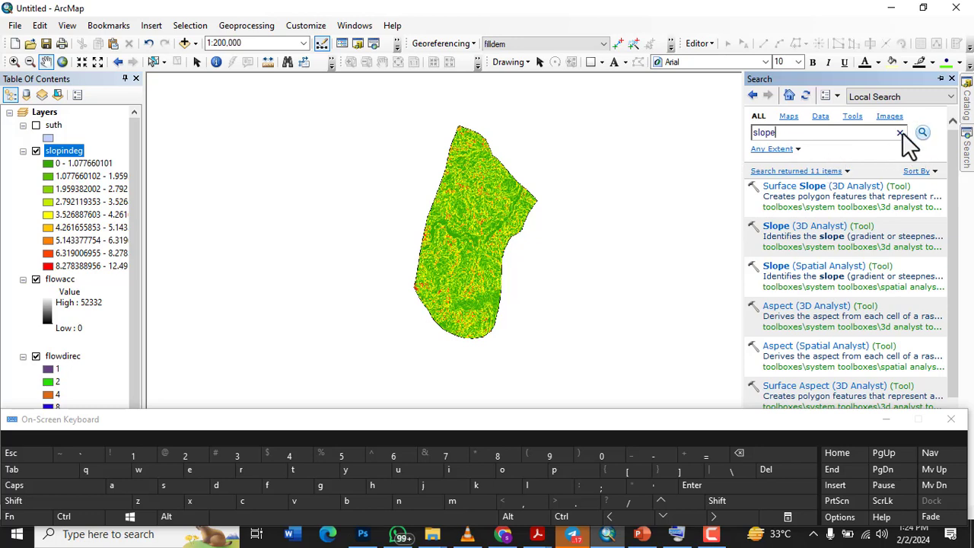
left_click_drag(885, 137, 733, 153)
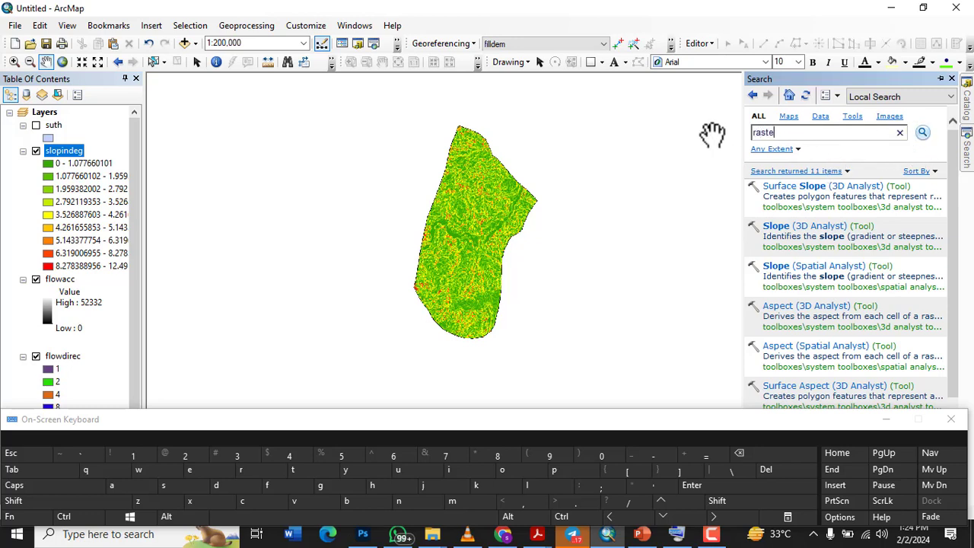
left_click_drag(388, 423, 410, 375)
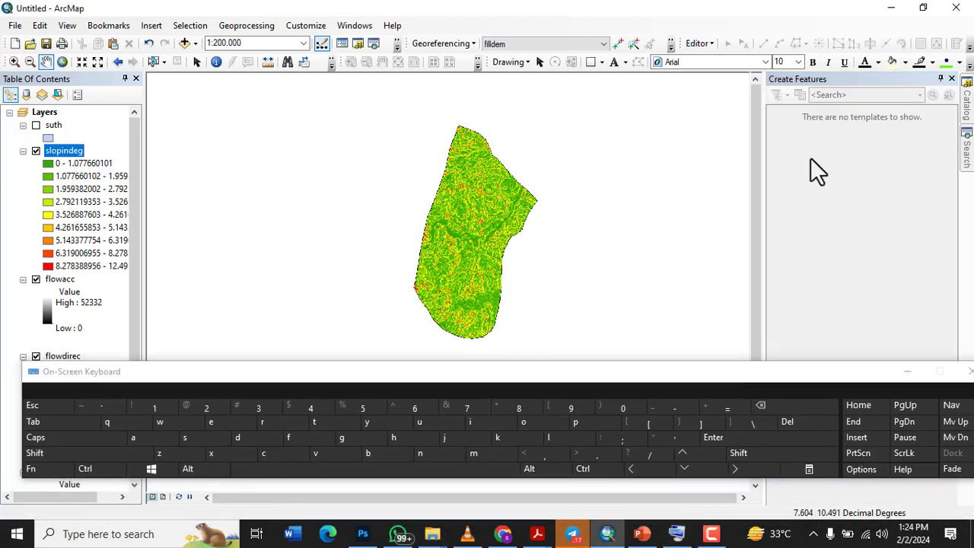
left_click(970, 151)
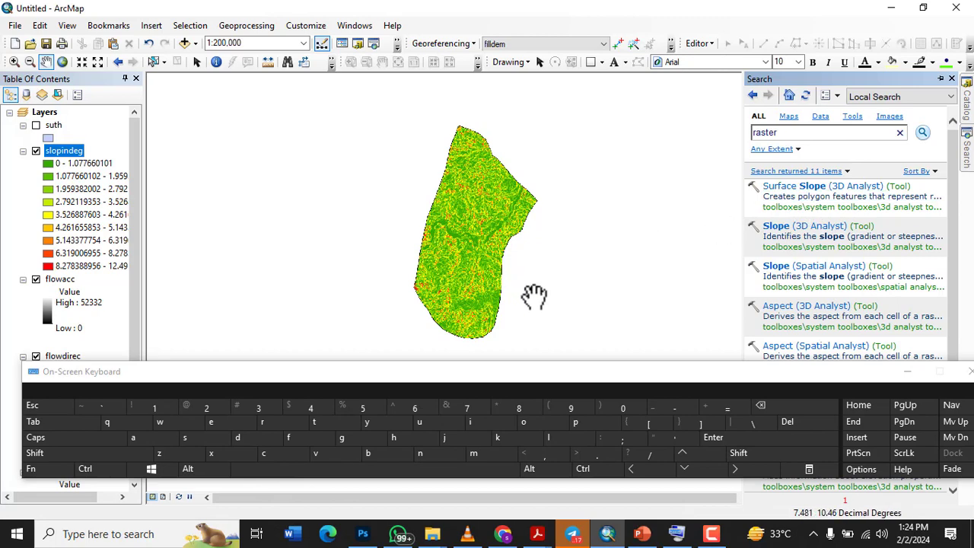
left_click(387, 467)
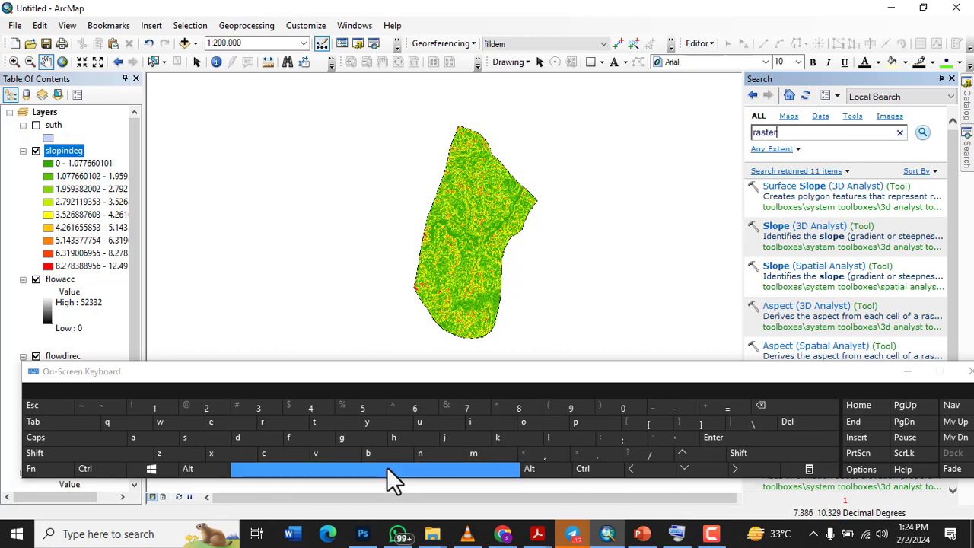
left_click(276, 455)
left_click(140, 440)
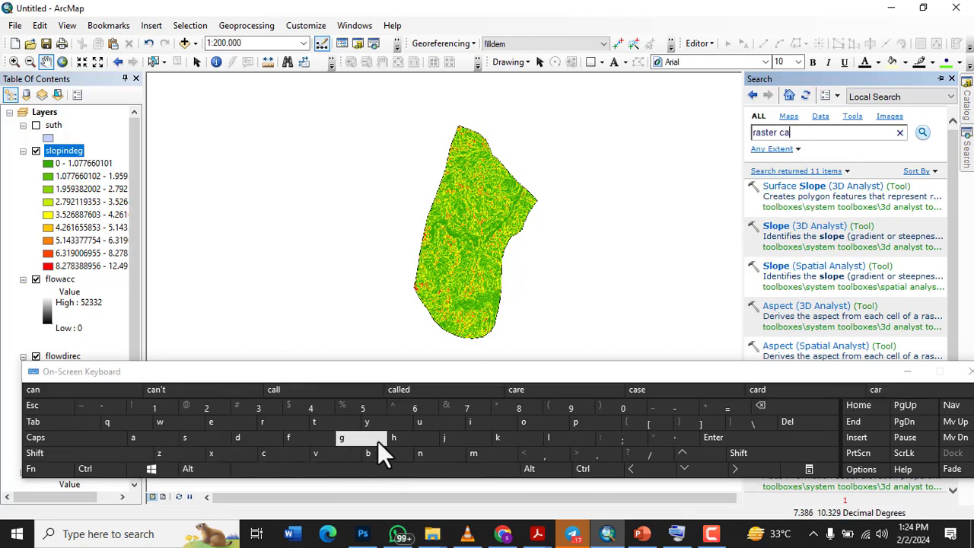
left_click(556, 436)
left_click(262, 450)
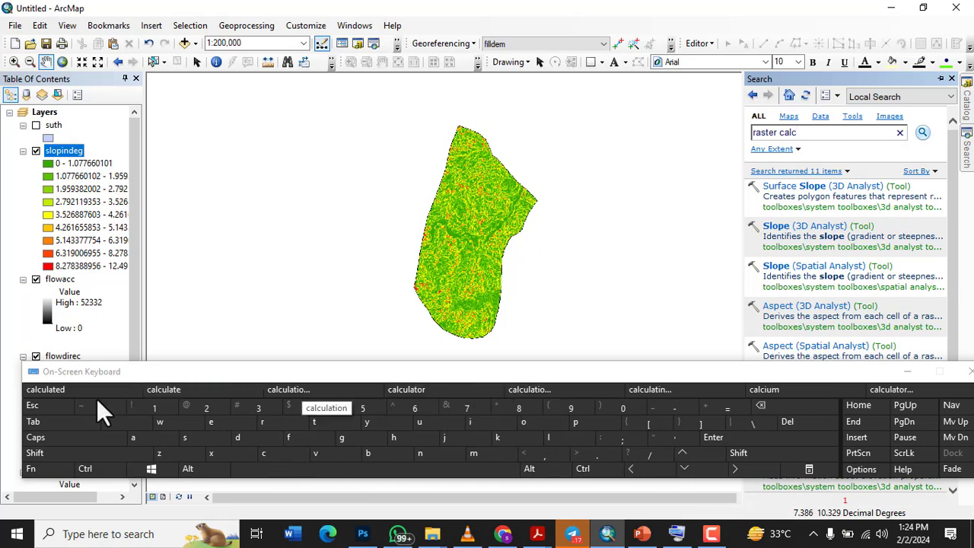
left_click(300, 390)
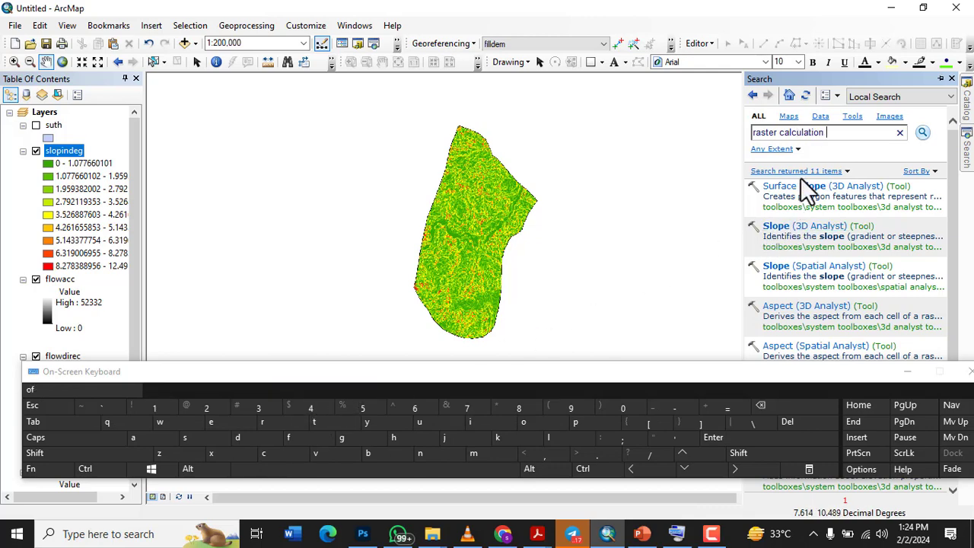
key("BackSpace")
key("BackSpace")
key("BackSpace")
type("or")
left_click(923, 132)
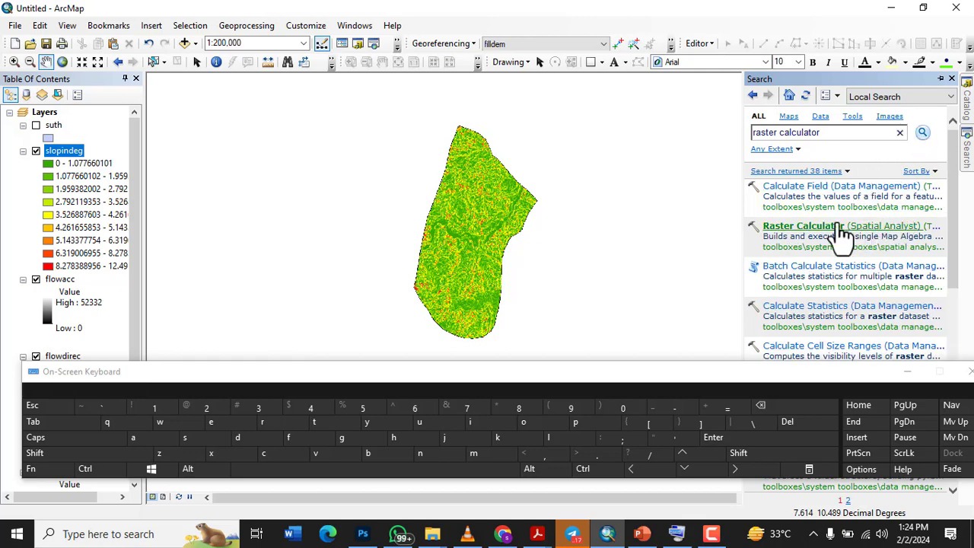
left_click(793, 228)
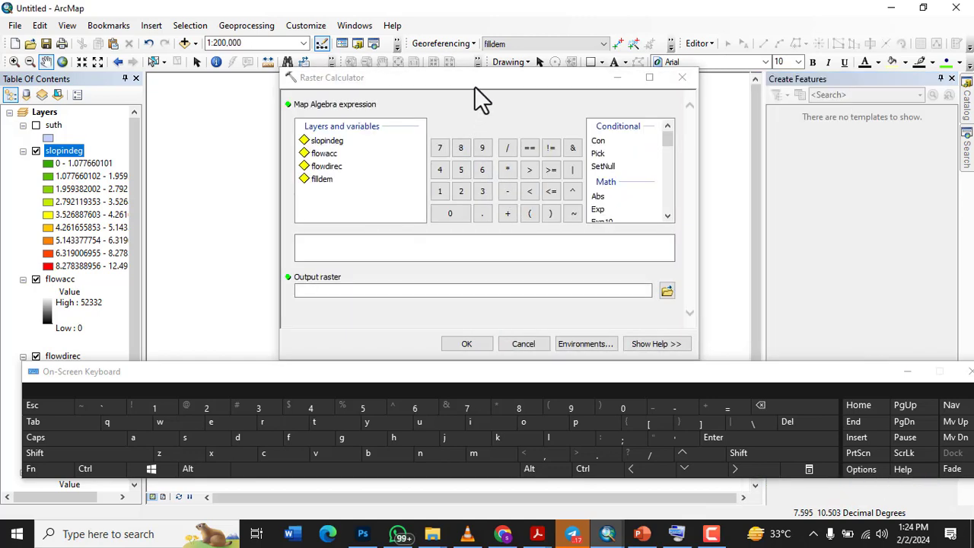
Start the Map Algebra expression with the Ln function and the term ("flowacc" + 0.001) inside it.
left_click_drag(477, 84, 506, 82)
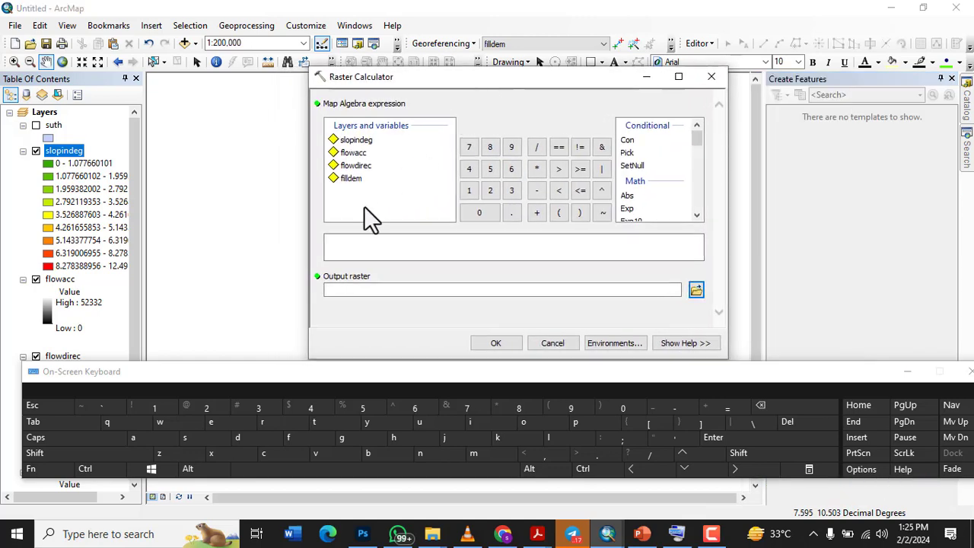
left_click_drag(534, 377, 530, 418)
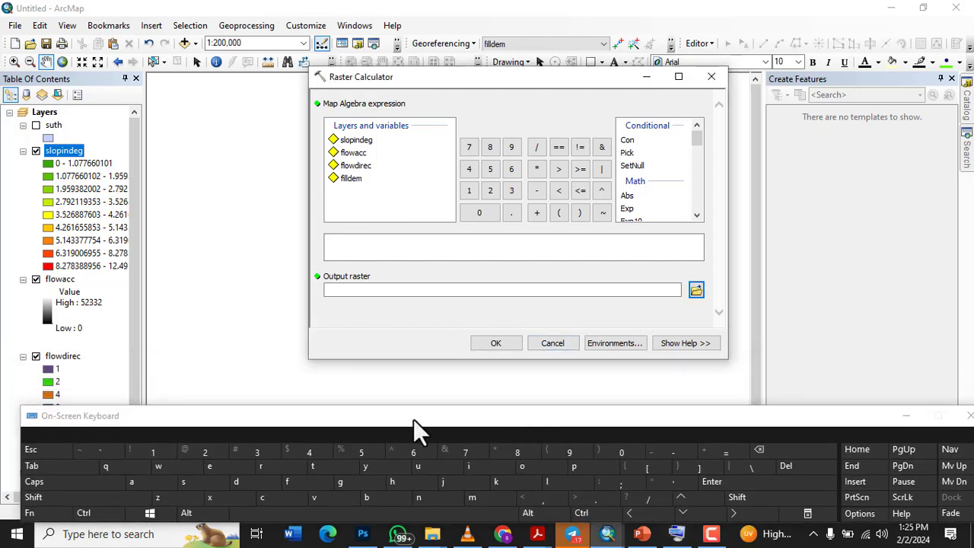
left_click(366, 237)
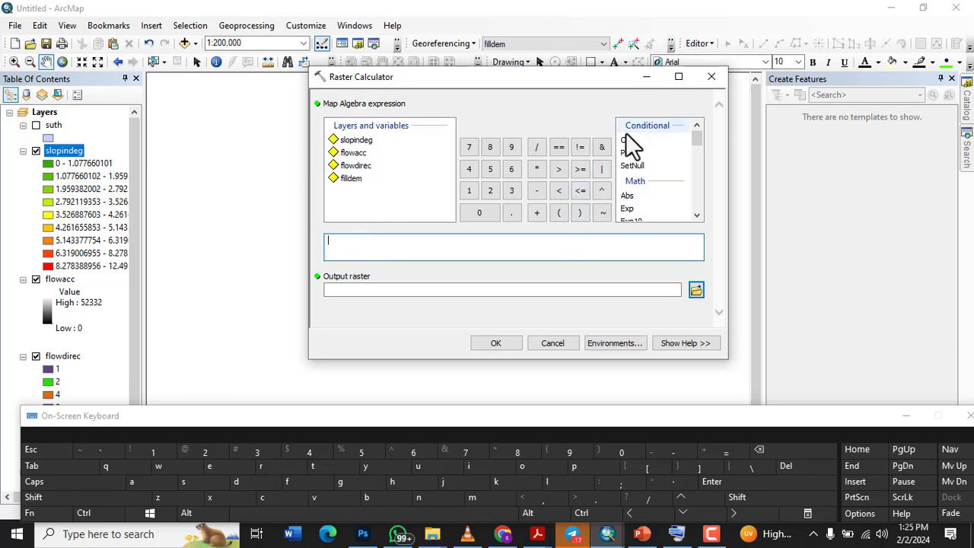
scroll(648, 163, "down", 3)
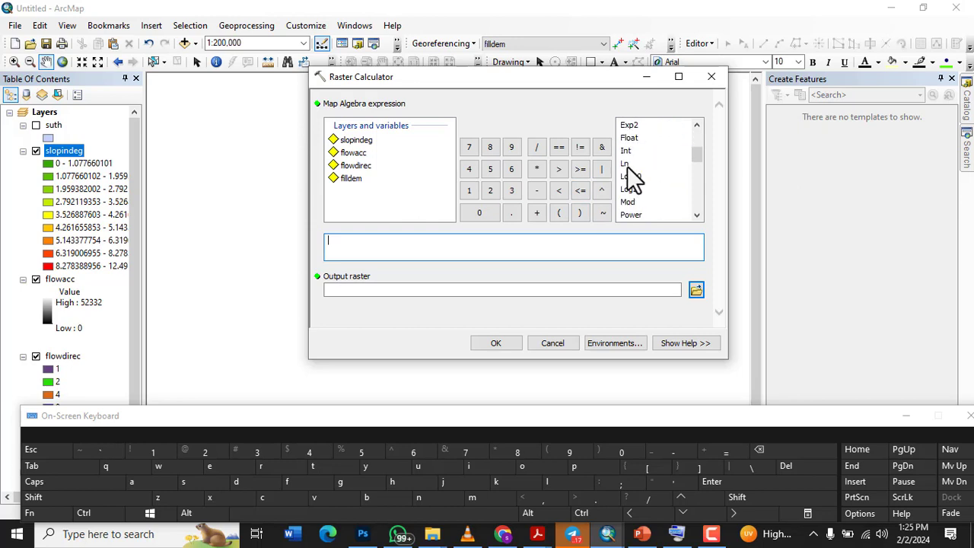
double_click(627, 164)
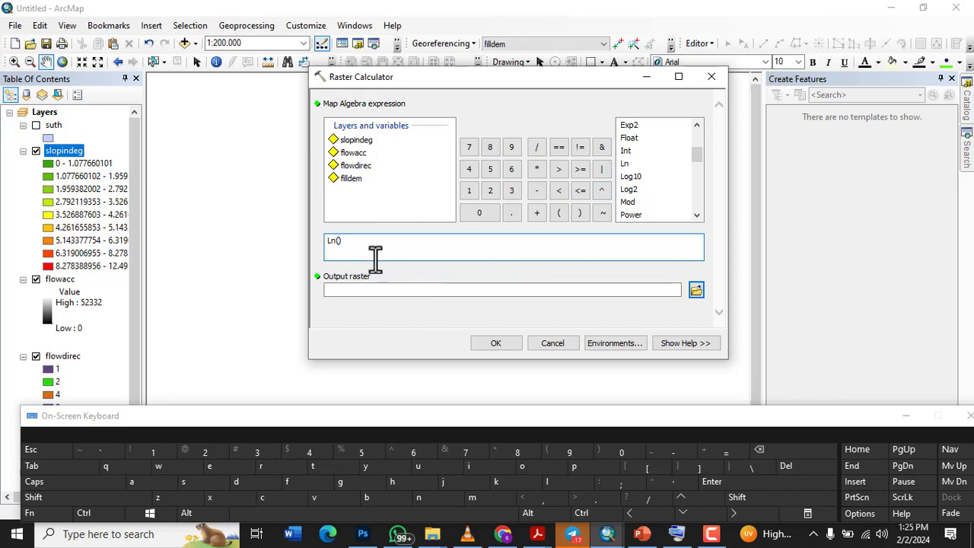
left_click(559, 214)
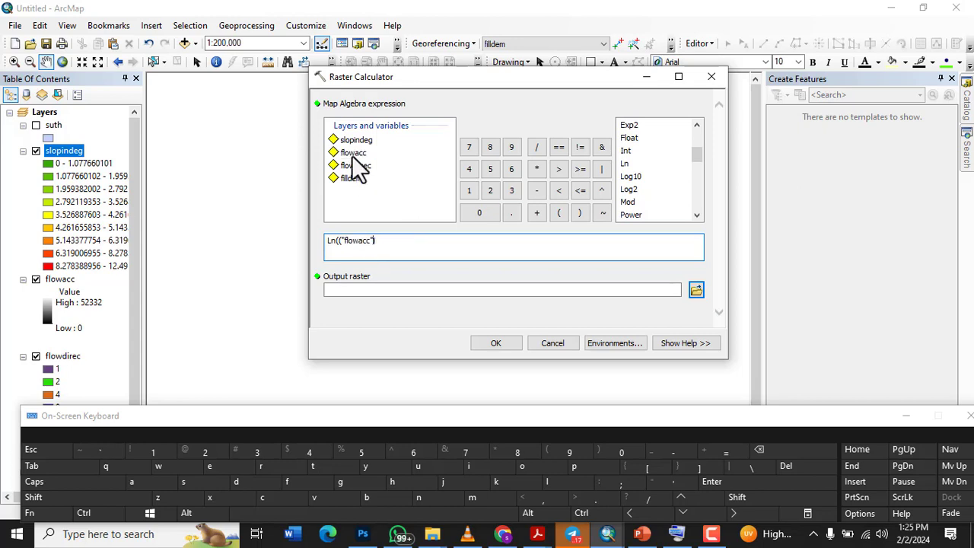
left_click(478, 216)
left_click(512, 213)
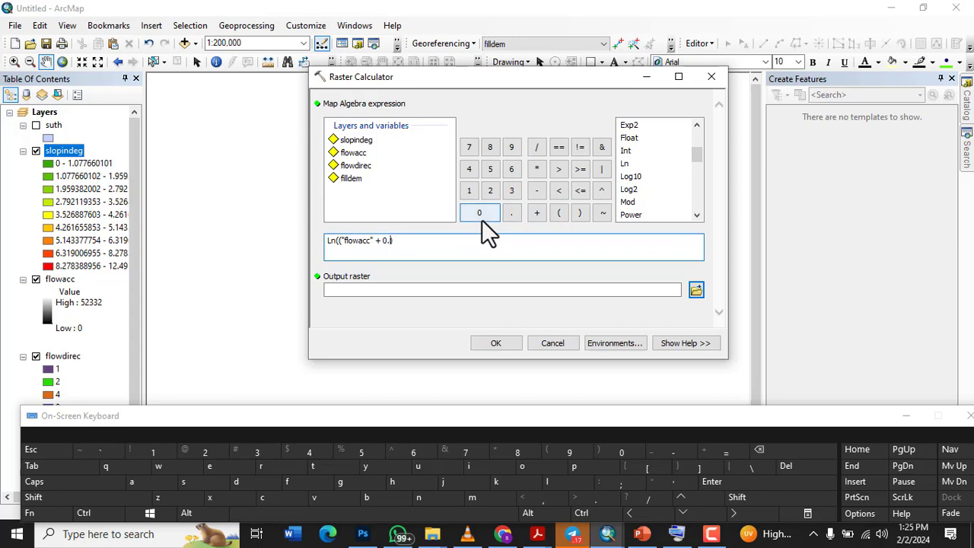
left_click(480, 216)
left_click(479, 216)
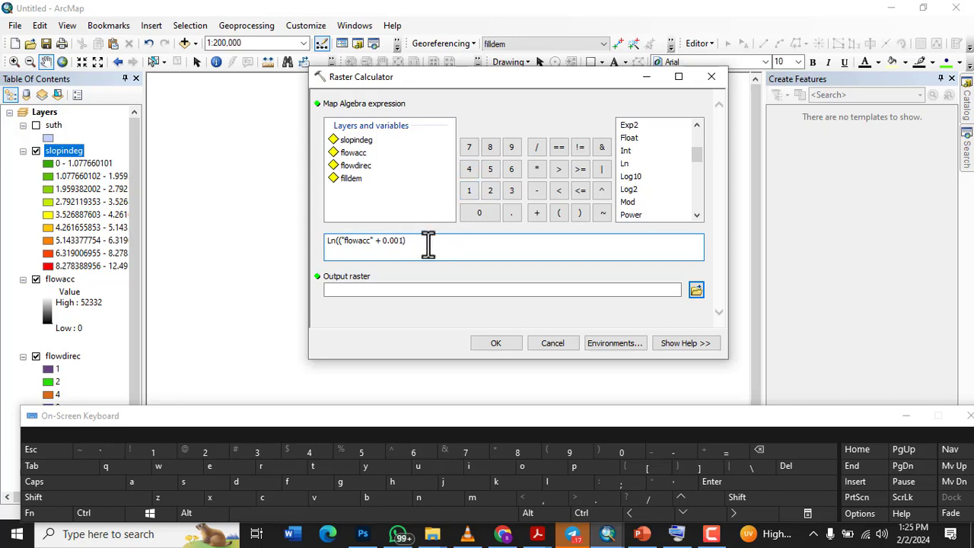
Extend the expression by multiplying by the slope term: * (("slopindeg" / 100).
left_click(537, 170)
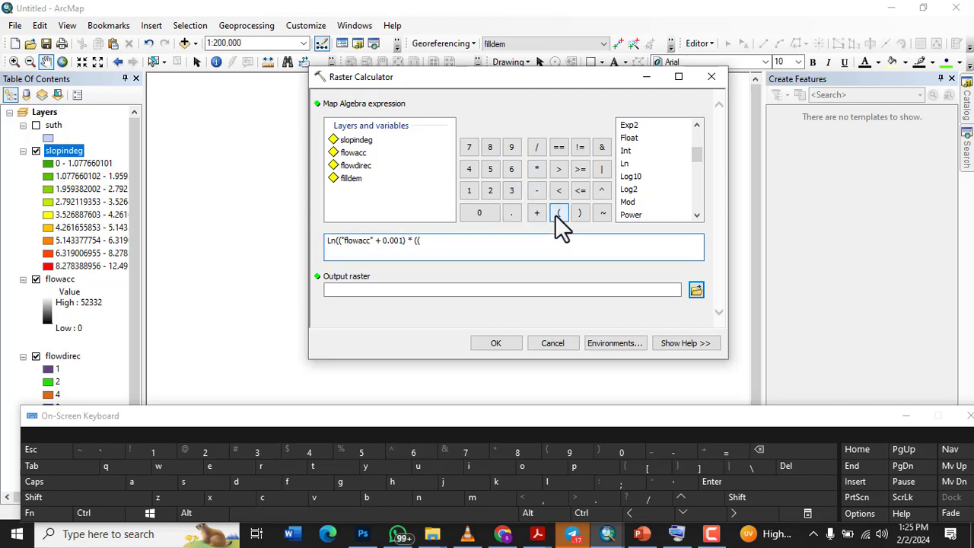
double_click(355, 141)
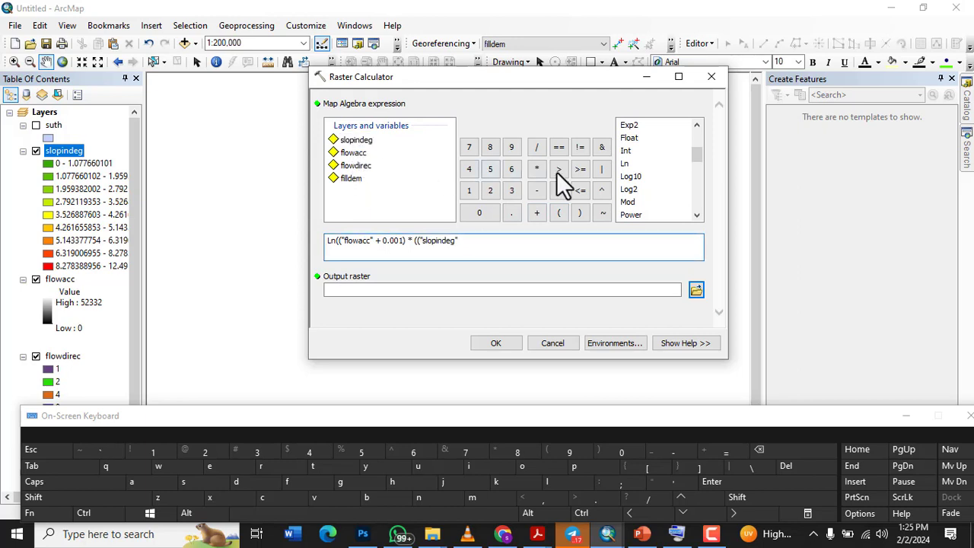
left_click(537, 147)
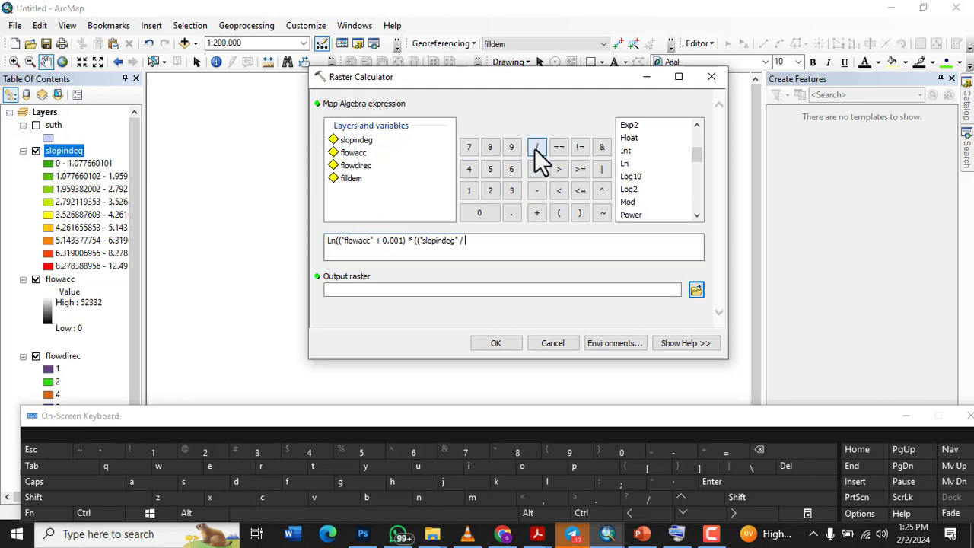
left_click(469, 190)
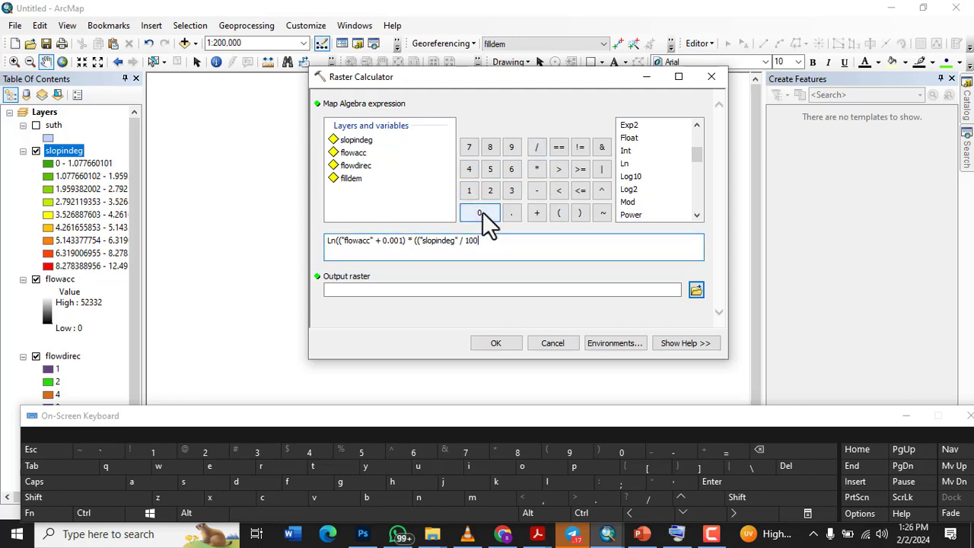
left_click(577, 212)
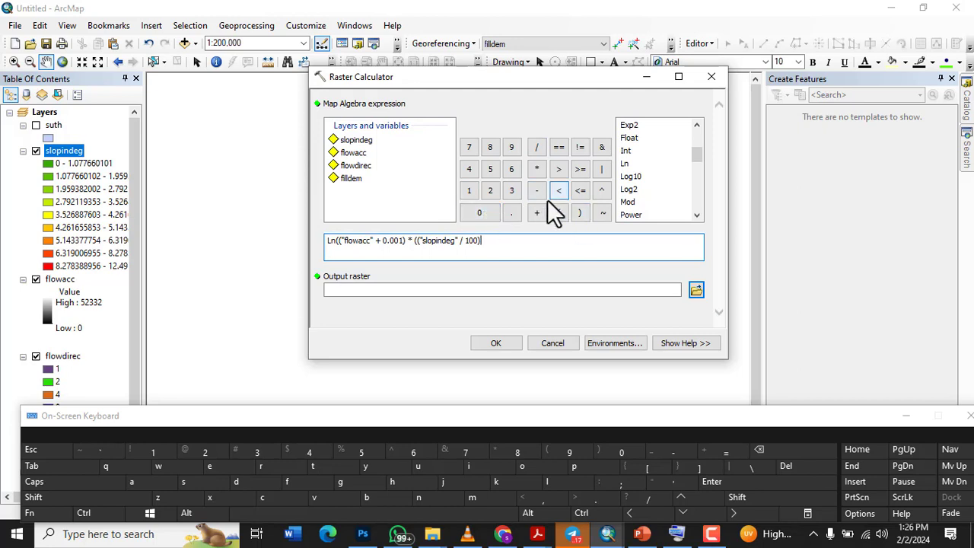
Add the constant + 0.001 after the slope term in the expression.
left_click(538, 213)
left_click(478, 211)
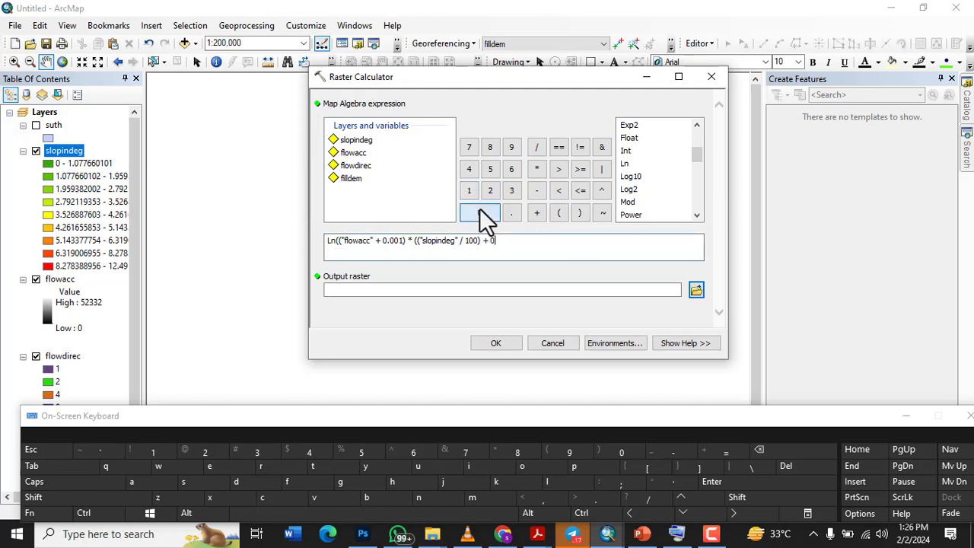
left_click(509, 212)
left_click(478, 213)
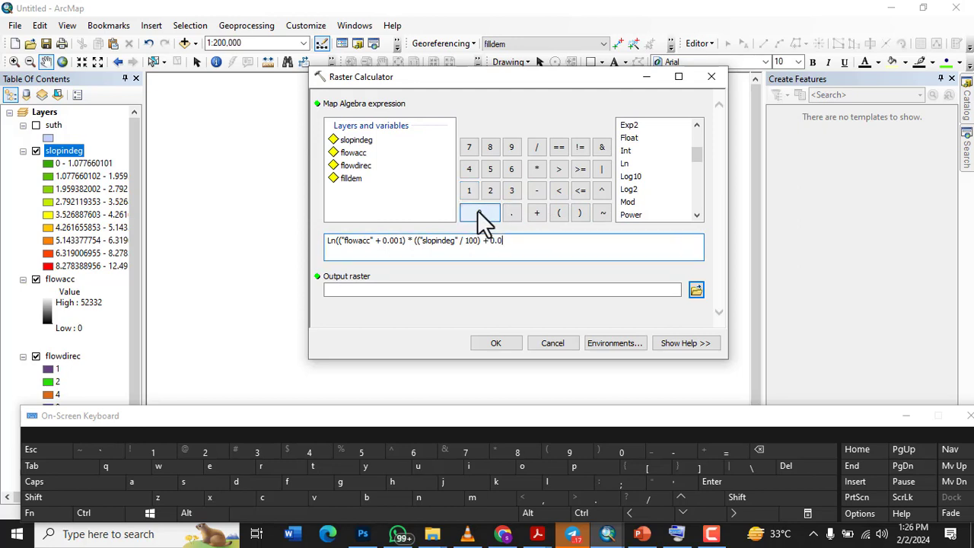
left_click(478, 210)
left_click(472, 190)
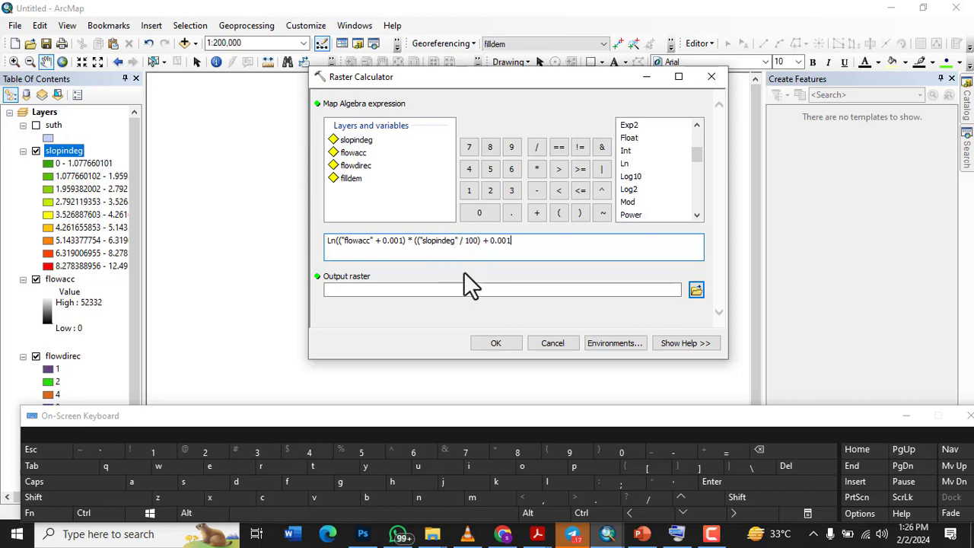
Copy the whole Map Algebra expression and close Raster Calculator without running it.
left_click_drag(522, 241, 331, 248)
right_click(351, 244)
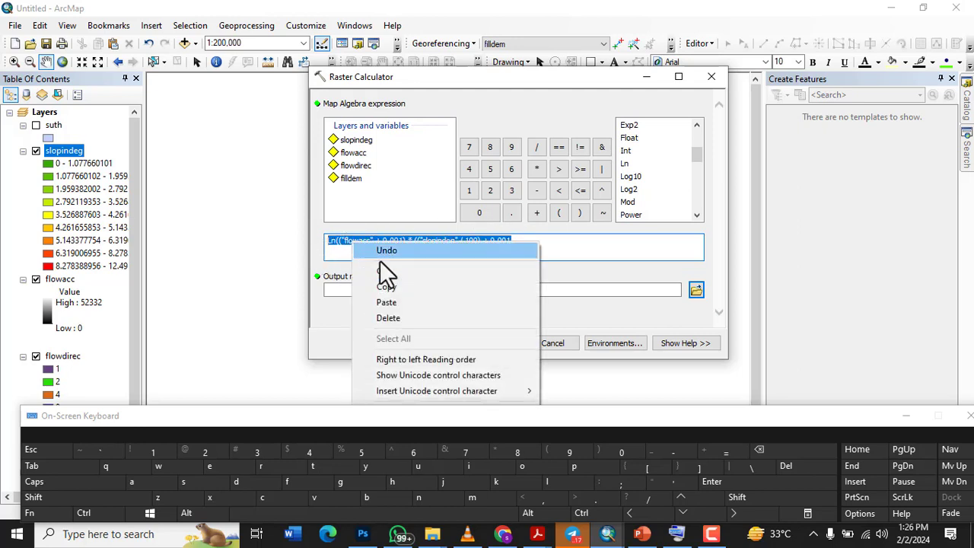
left_click(399, 287)
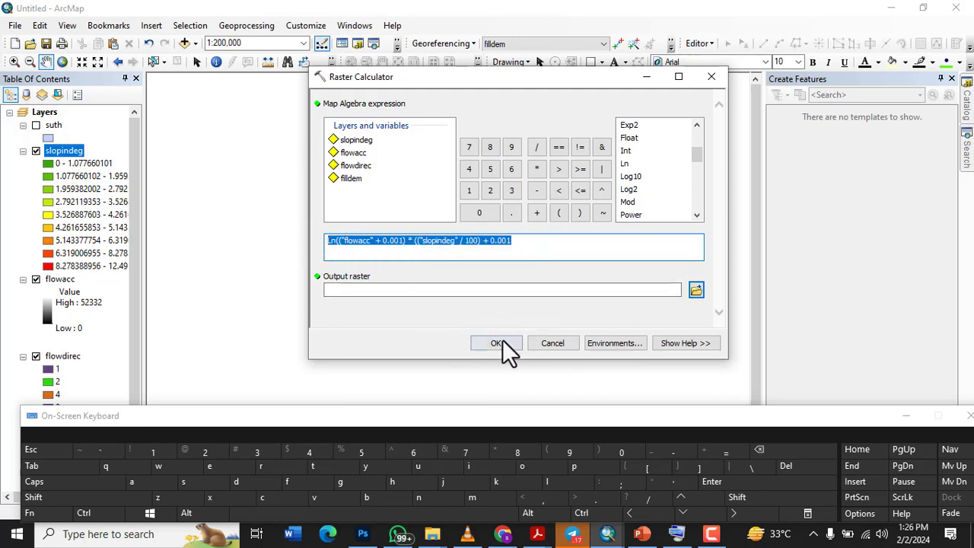
left_click(549, 349)
Search the tools for "slope" and open Slope (Spatial Analyst).
left_click(968, 139)
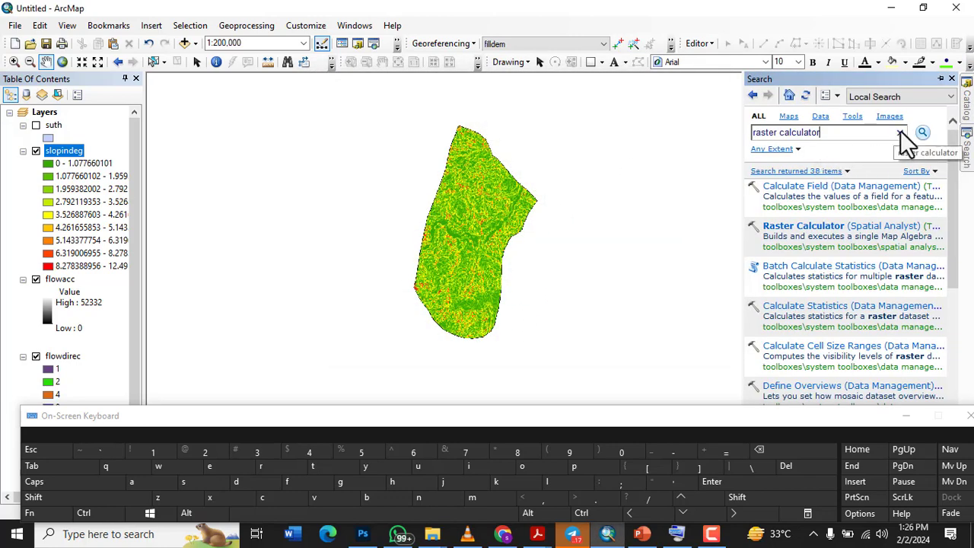
left_click(849, 137)
left_click_drag(849, 137, 714, 124)
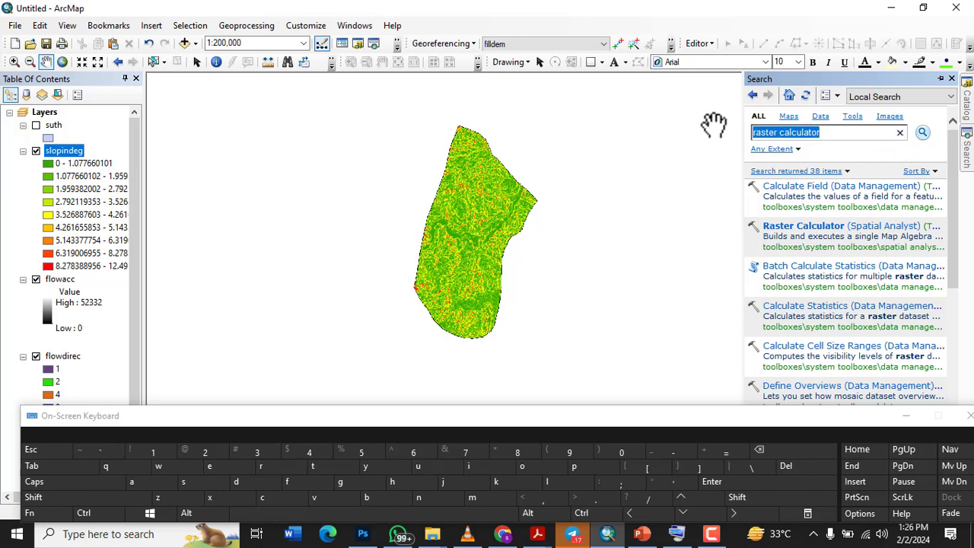
type("s")
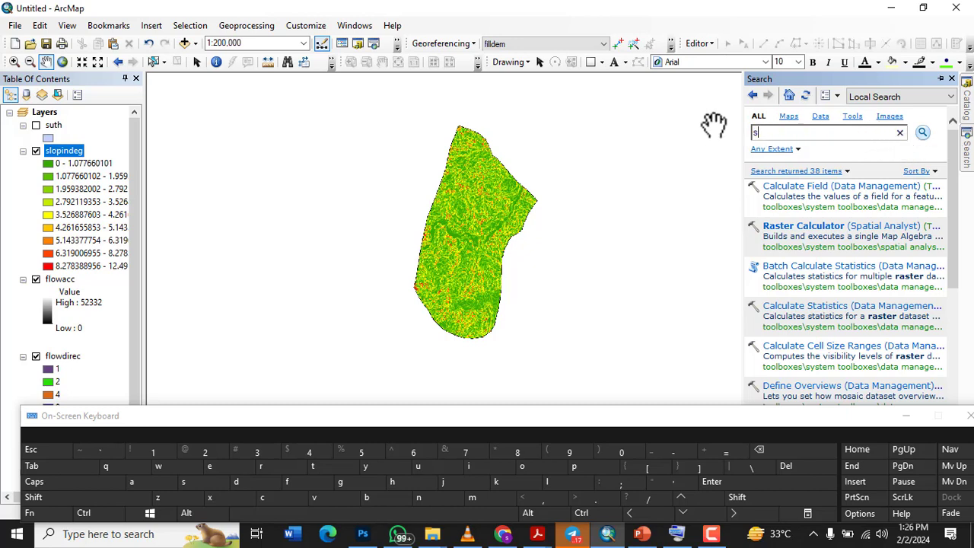
left_click(550, 480)
left_click(526, 467)
left_click(571, 466)
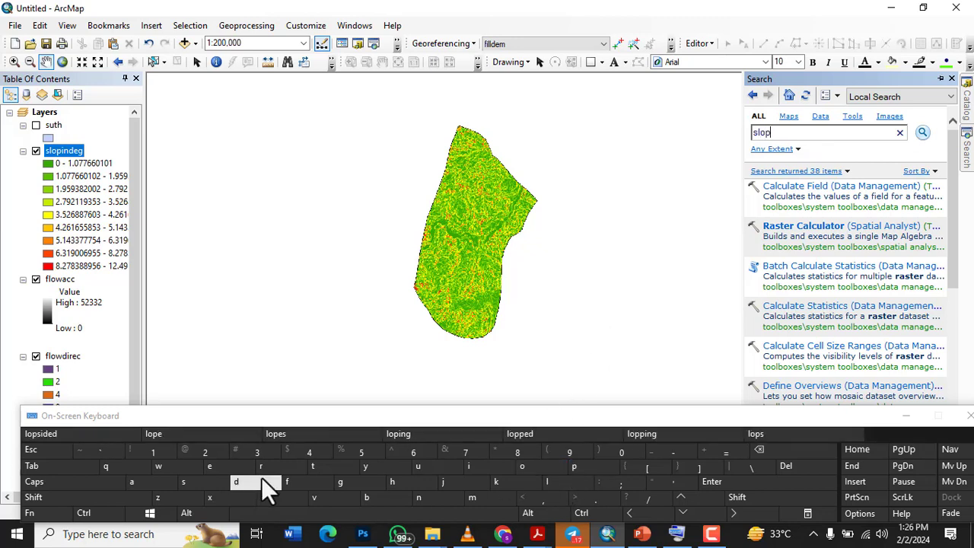
left_click(219, 469)
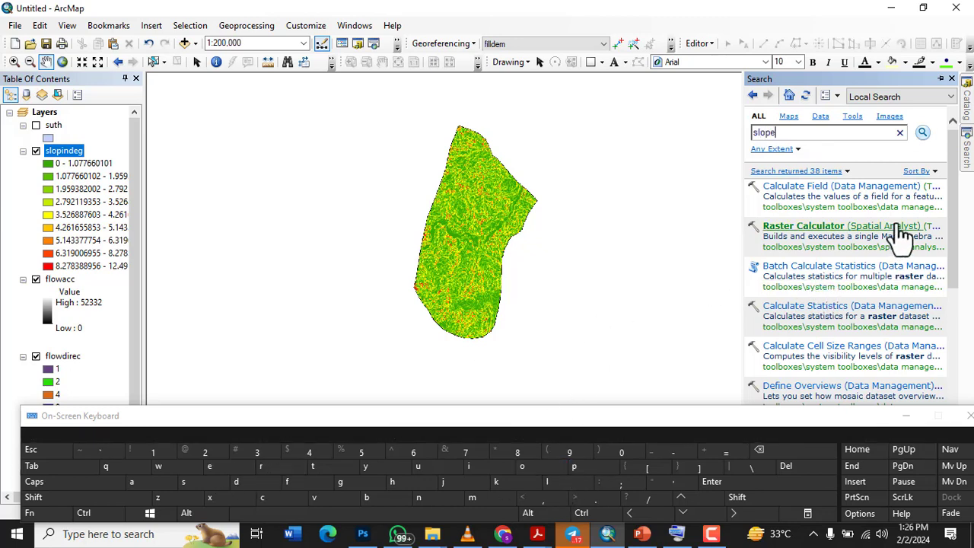
left_click(921, 134)
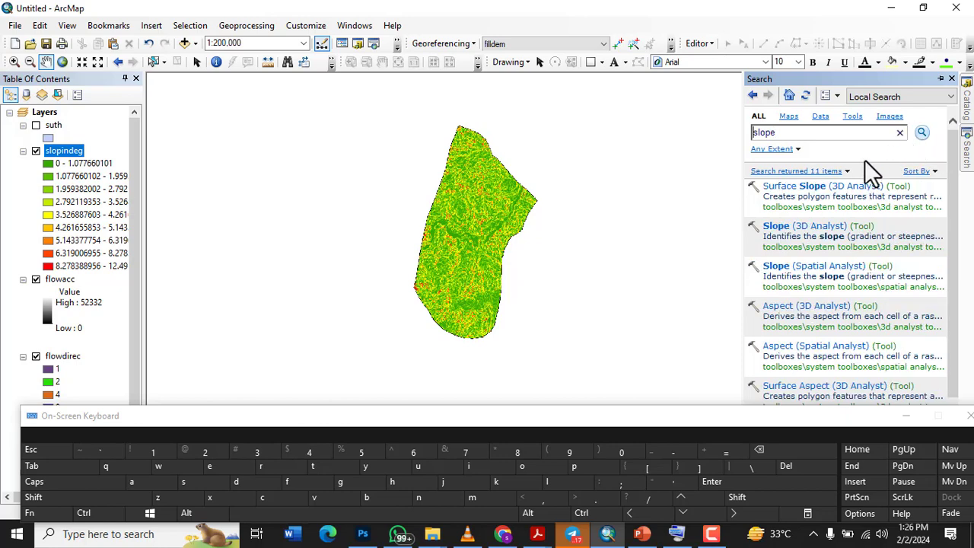
left_click(799, 268)
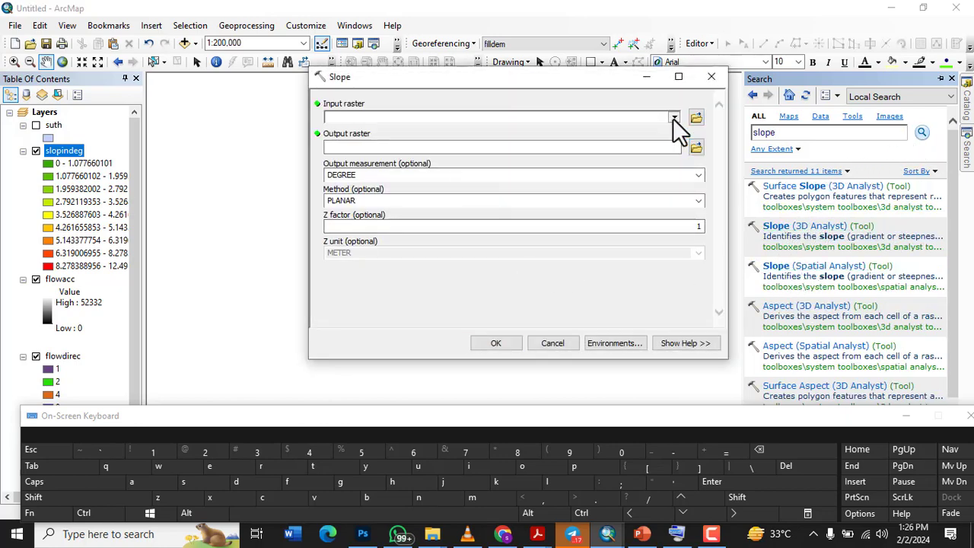
Set filldem as the Slope input raster and PERCENT_RISE as the output measurement.
left_click(673, 117)
left_click(372, 169)
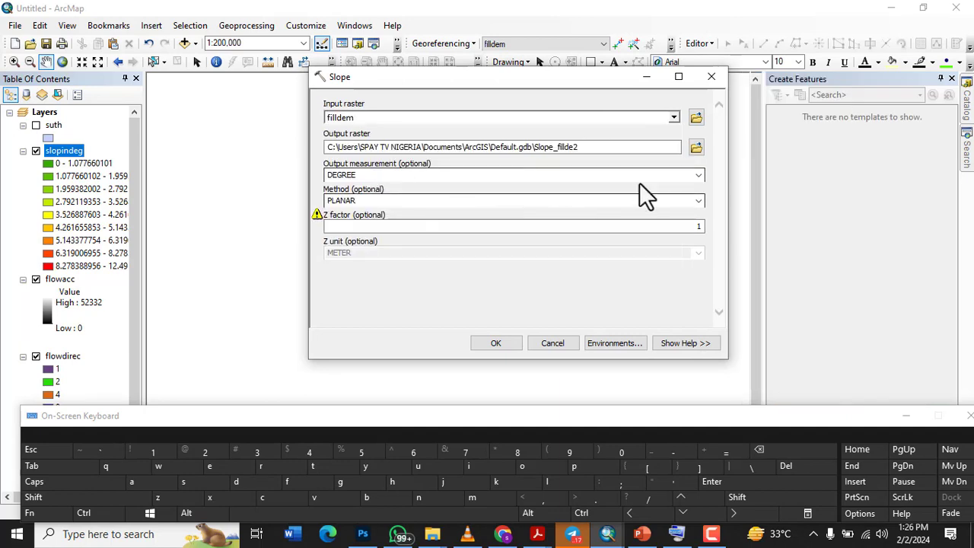
left_click(699, 176)
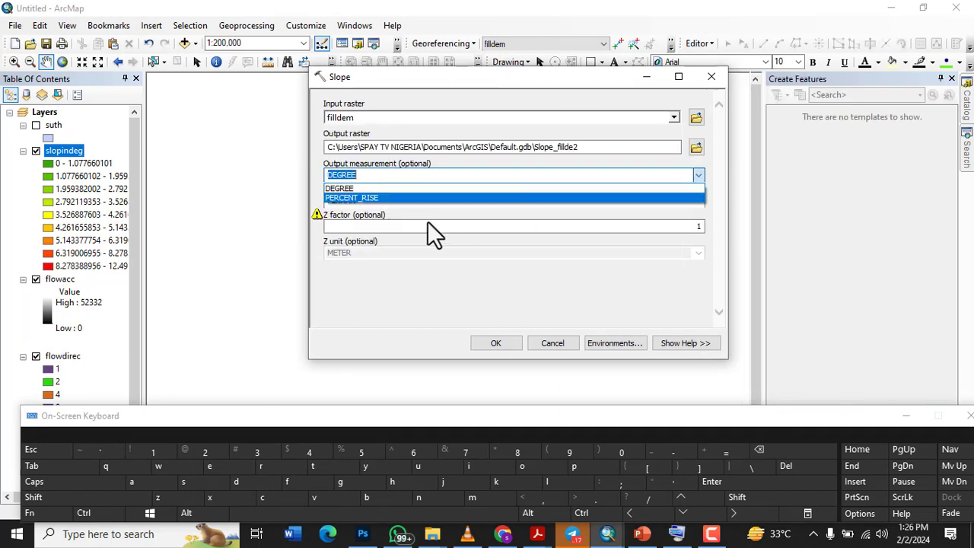
left_click(405, 198)
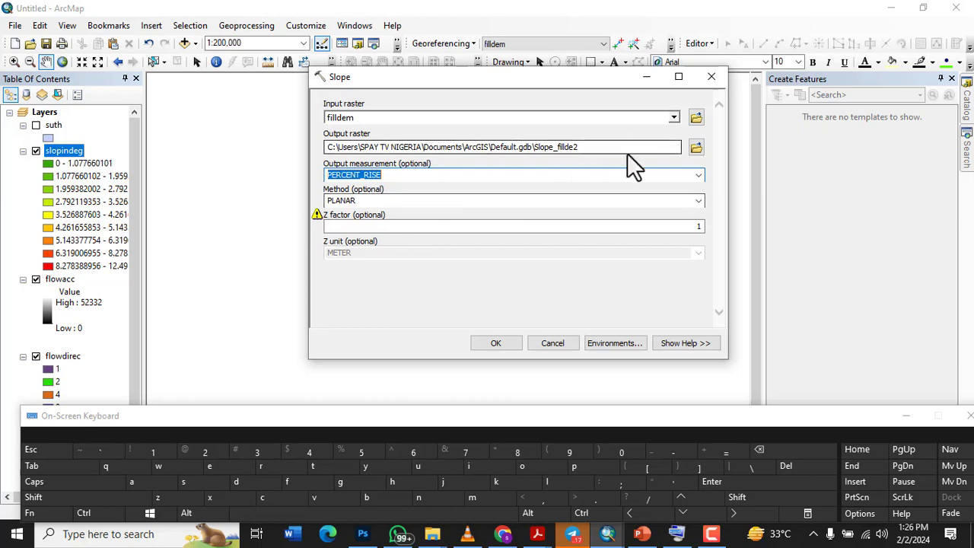
Run Slope with the output raster saved as slopinpercent in the hydrology folder, and hide the slopindeg layer.
left_click(697, 148)
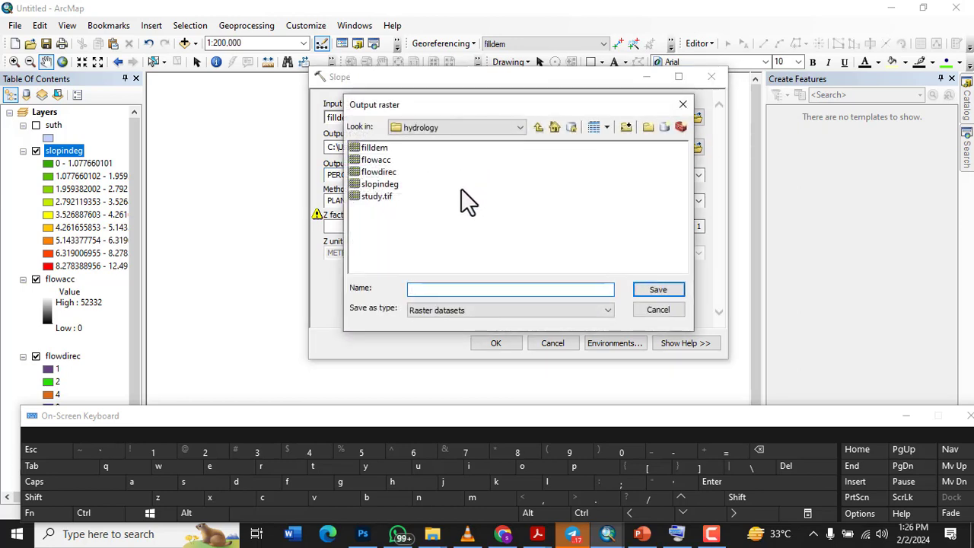
left_click(380, 185)
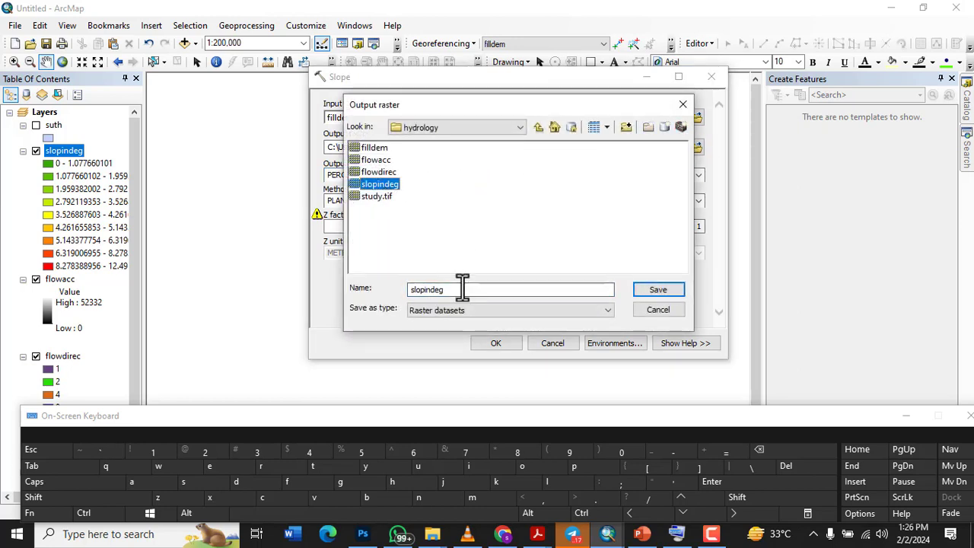
left_click(450, 289)
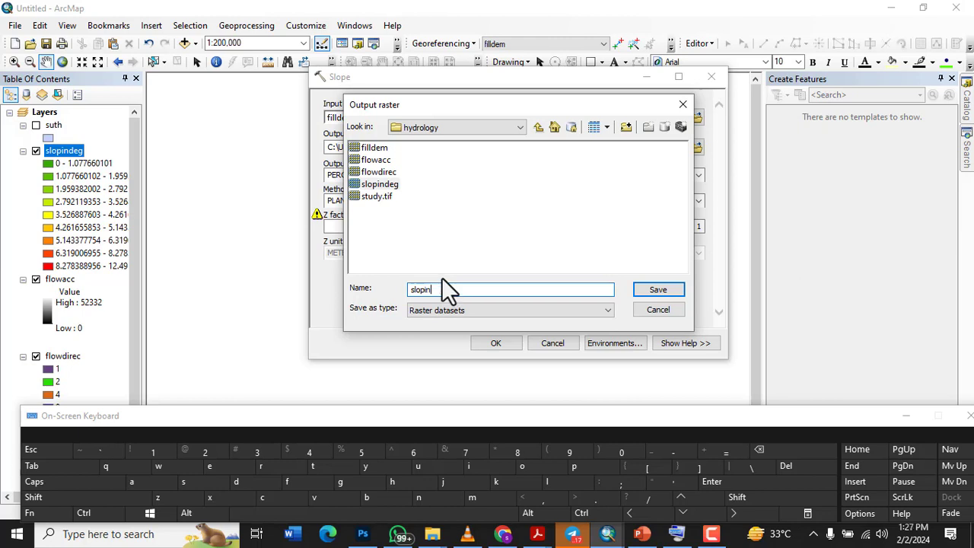
type("percent")
left_click(657, 293)
left_click(496, 344)
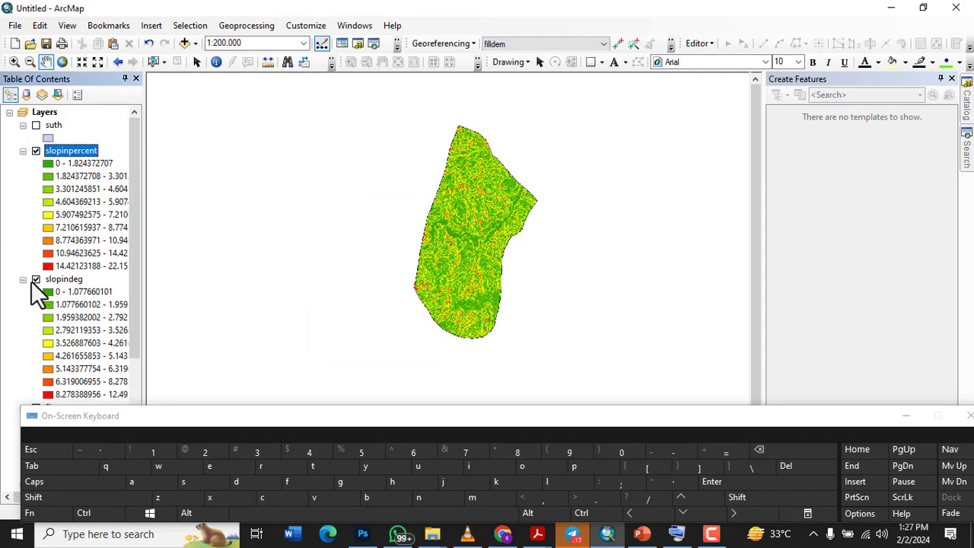
left_click(35, 279)
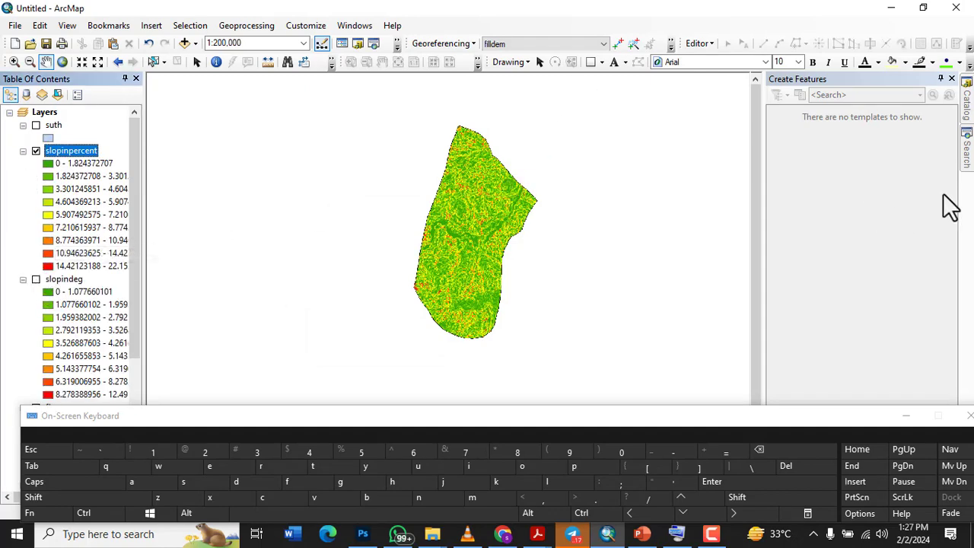
Search the tools for "raster calculator" and open Raster Calculator (Spatial Analyst).
left_click(968, 148)
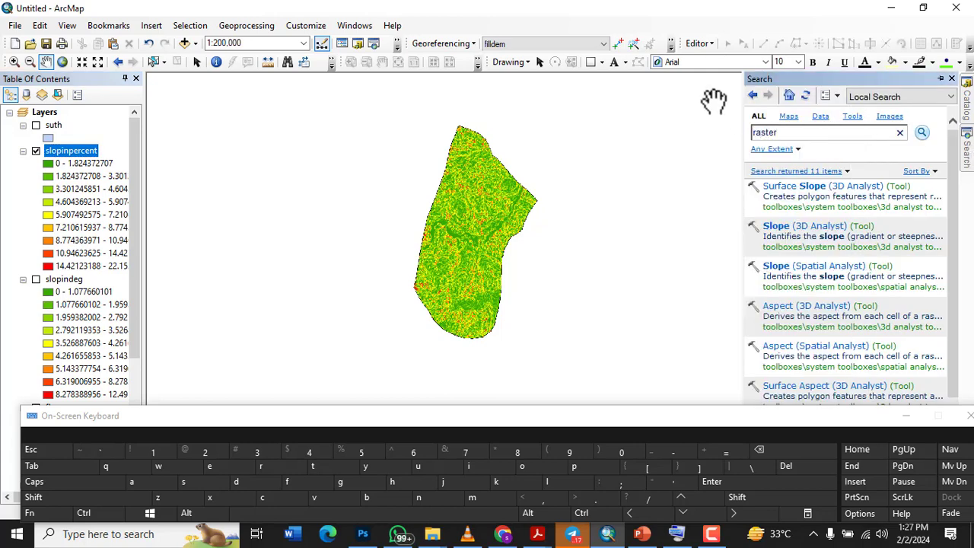
left_click(288, 497)
left_click(130, 484)
left_click(546, 483)
left_click(273, 500)
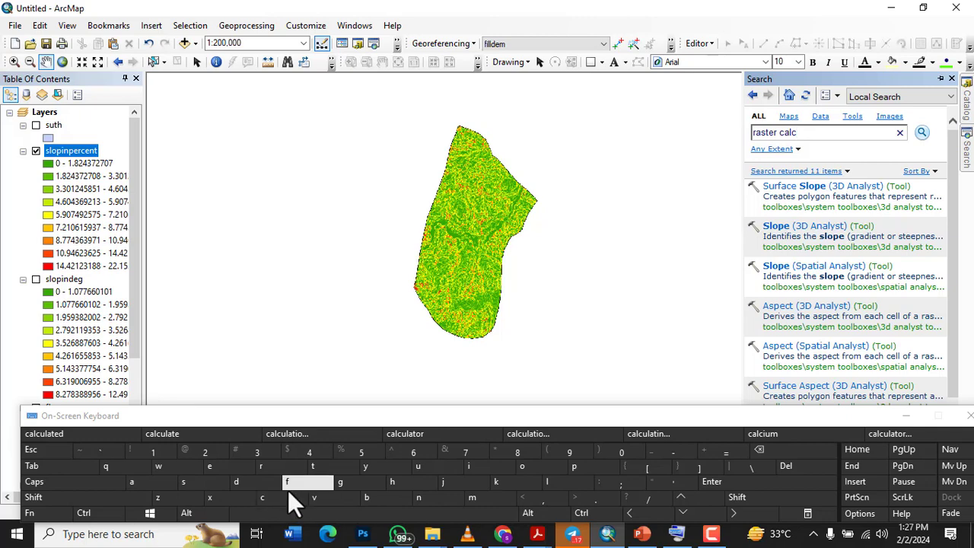
left_click(403, 434)
left_click(923, 132)
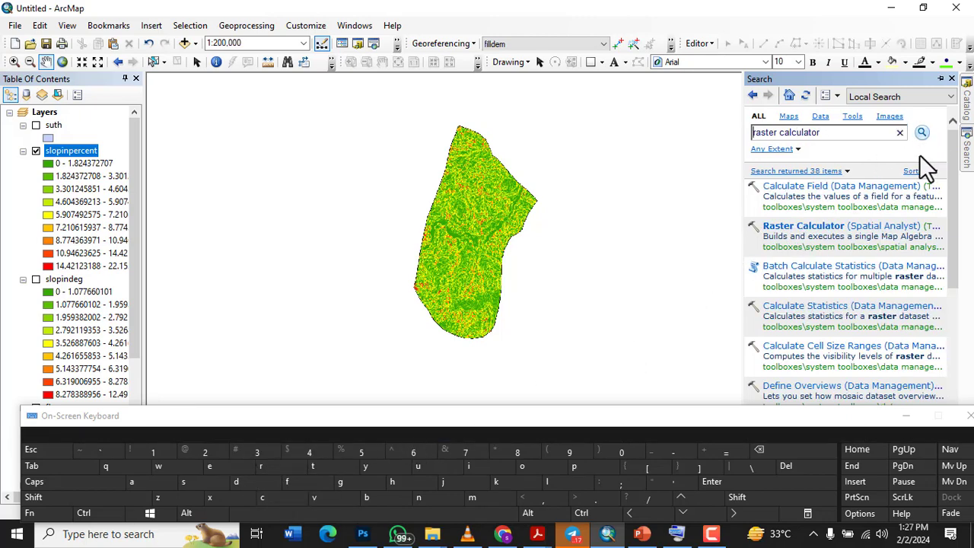
left_click(829, 227)
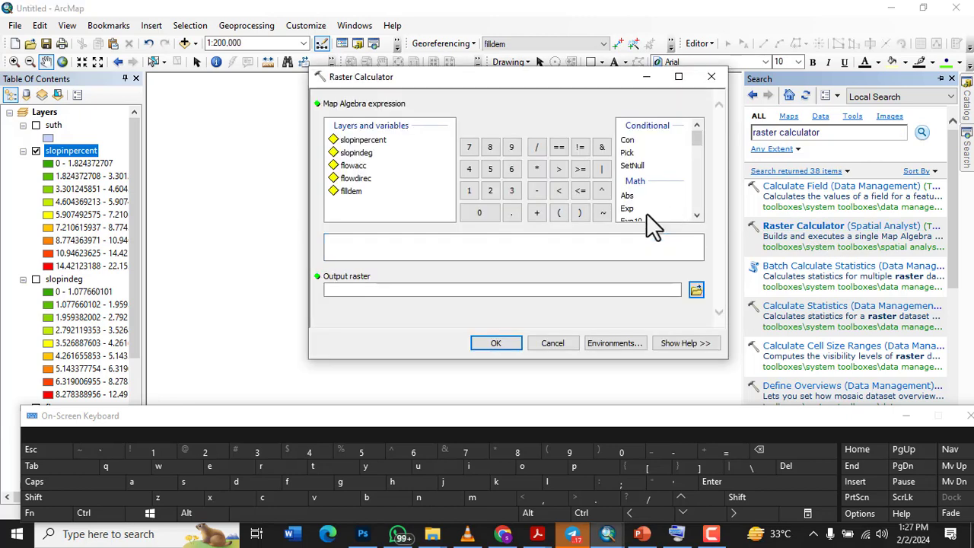
Paste the copied Ln expression as the Map Algebra expression and replace "slopindeg" with "slopinpercent".
left_click(410, 243)
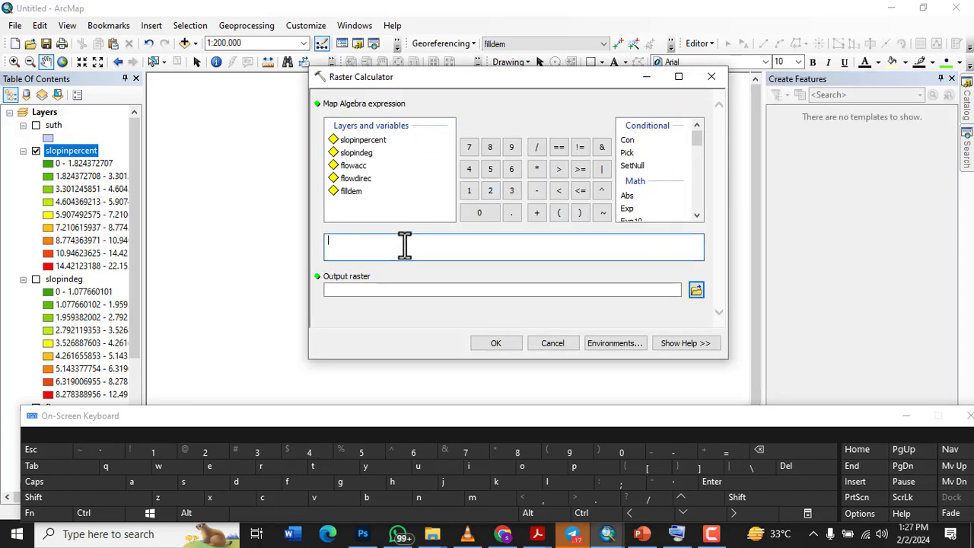
type("Ln((\"flowacc\" + 0.001) * ((\"slopindeg\" / 100) + 0.001")
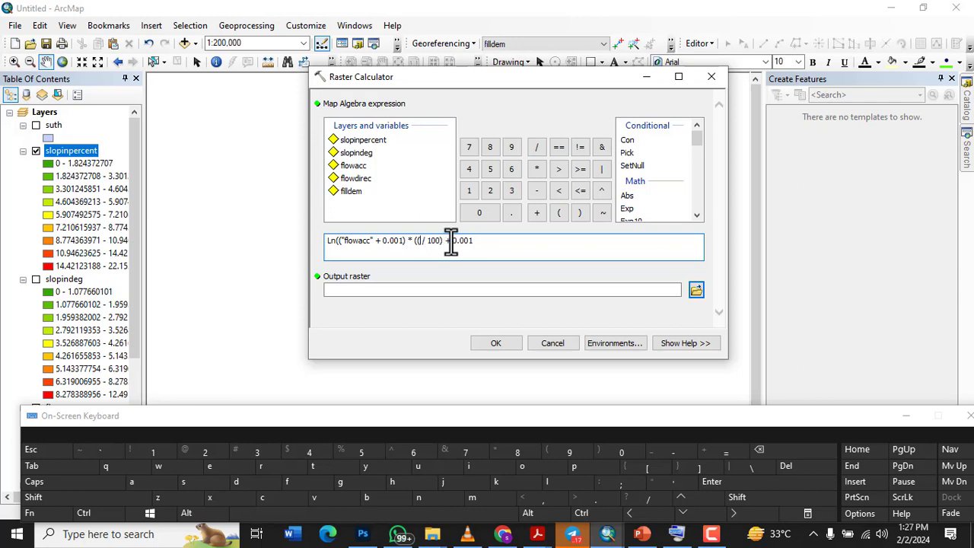
double_click(367, 141)
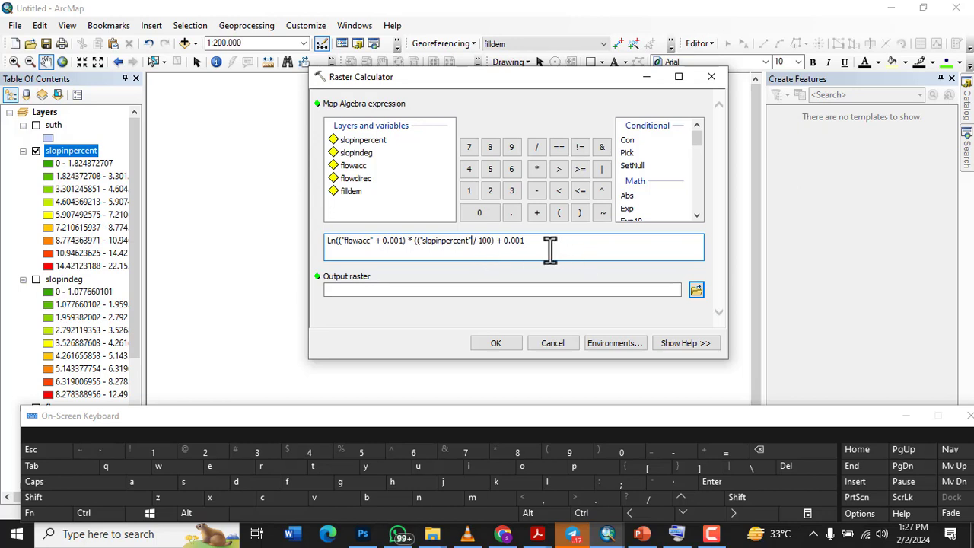
Copy the Map Algebra expression and complete it with two closing parentheses after the last 0.001.
left_click_drag(545, 245, 326, 261)
right_click(344, 247)
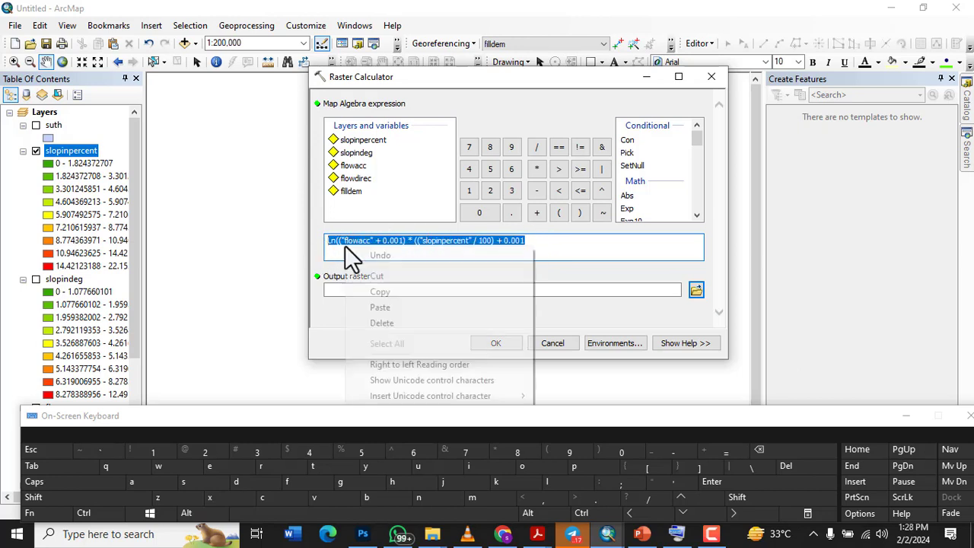
left_click(392, 291)
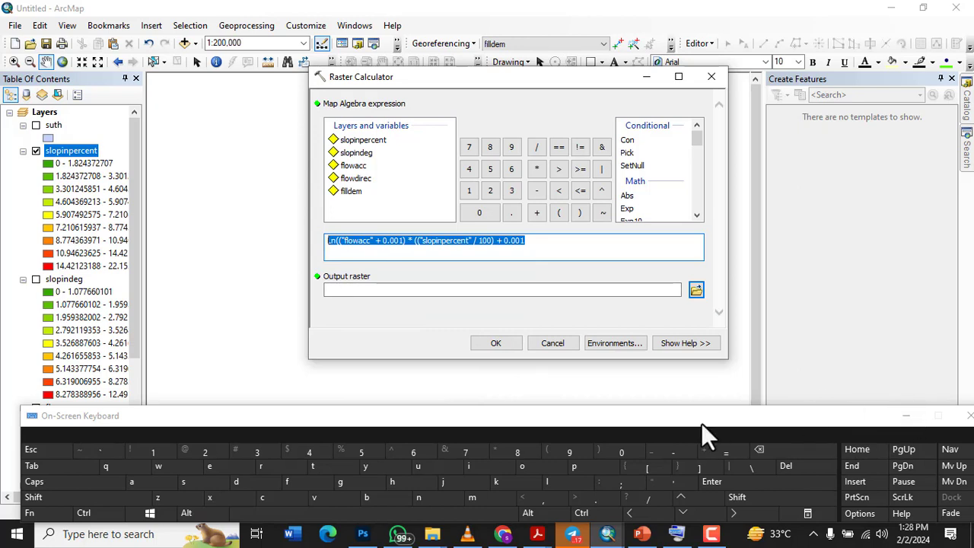
left_click_drag(701, 422, 700, 490)
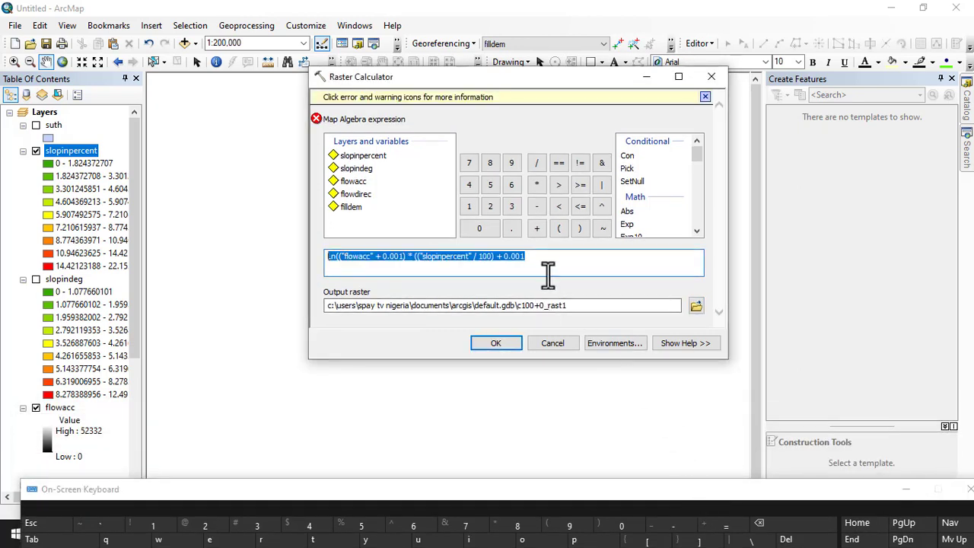
left_click(556, 265)
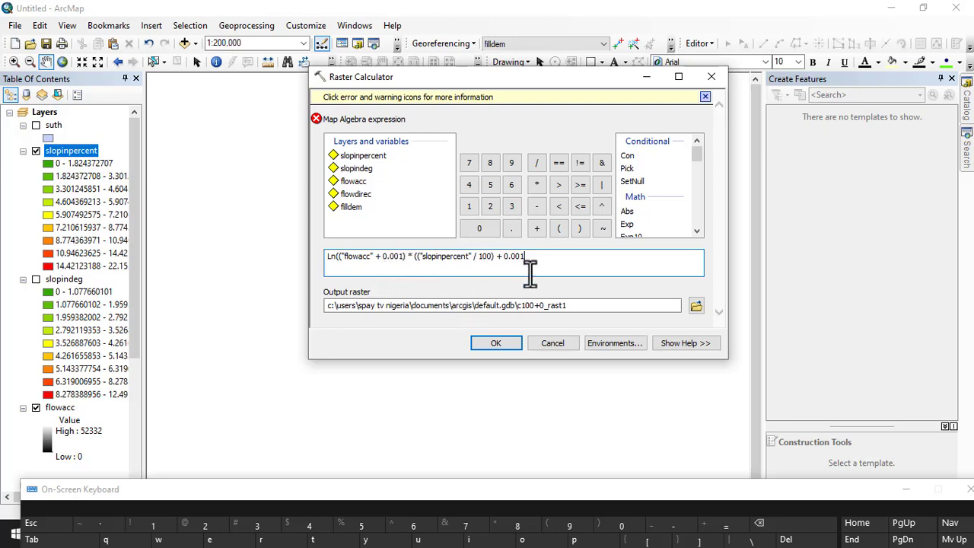
left_click(581, 228)
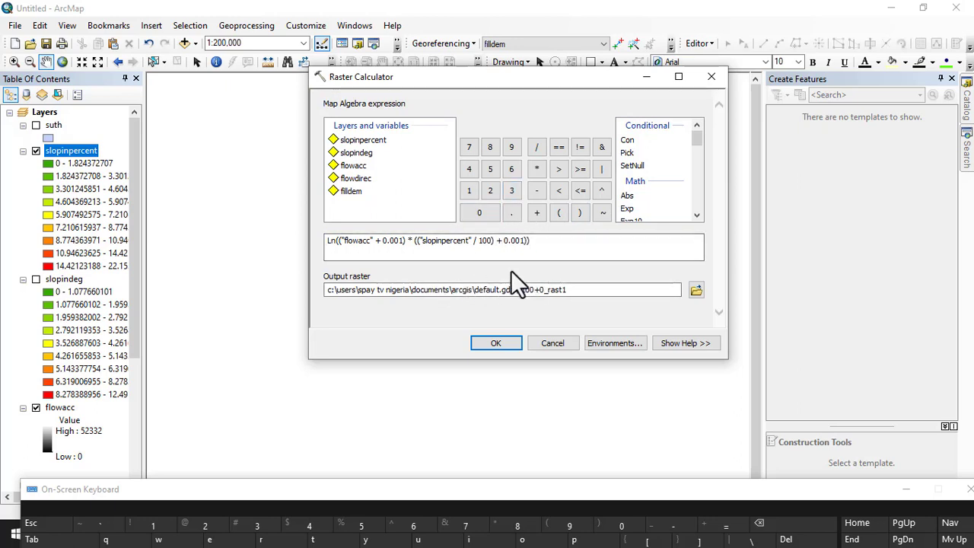
Copy the completed Map Algebra expression into a new Notepad document and minimize Notepad.
left_click_drag(533, 250, 330, 251)
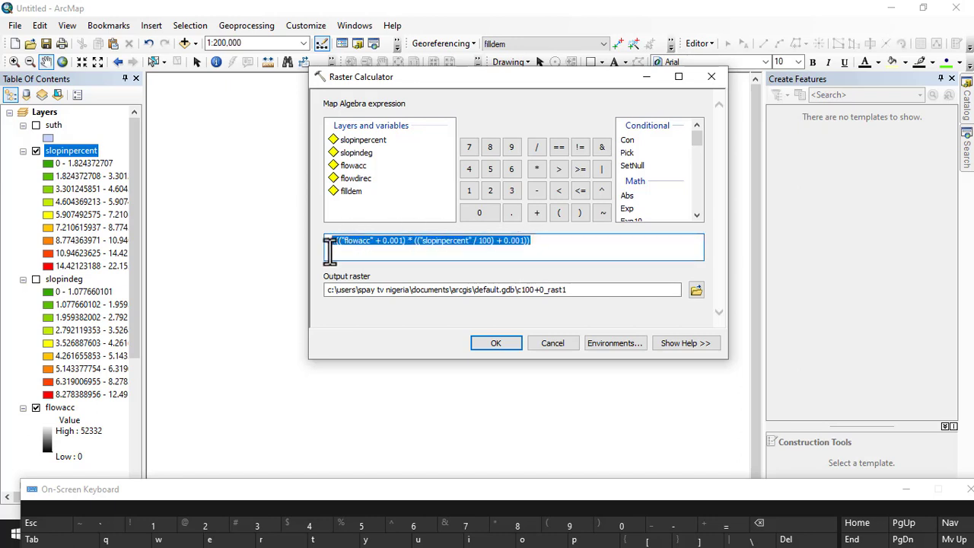
right_click(339, 242)
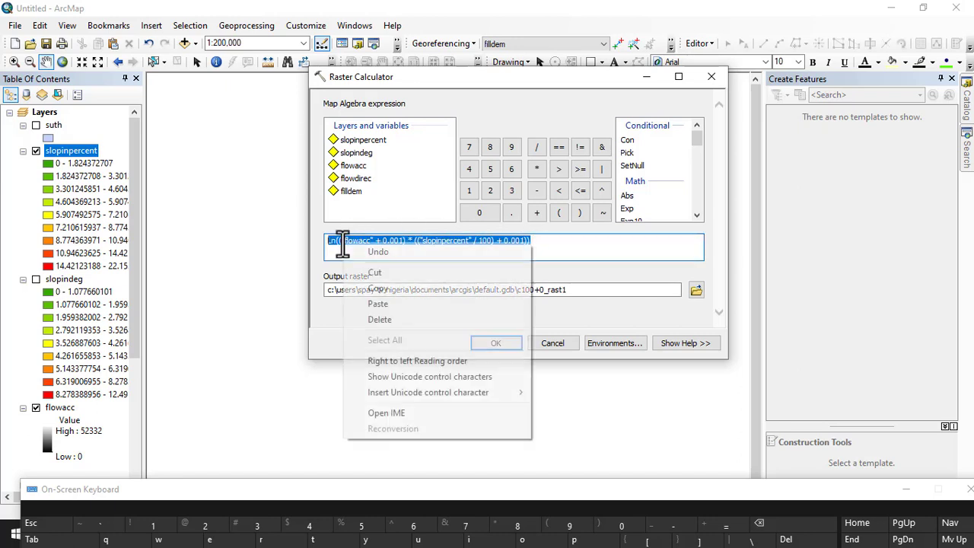
left_click(402, 291)
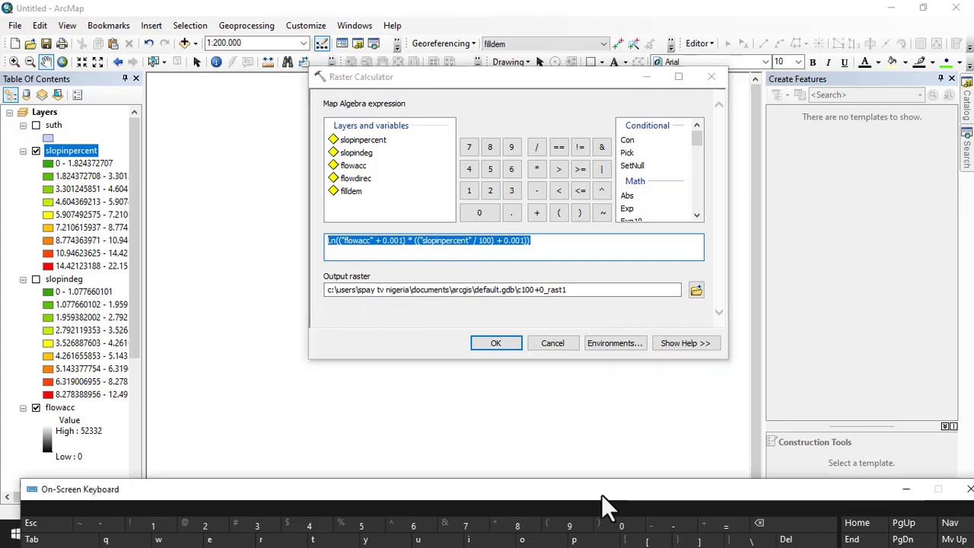
left_click_drag(601, 494, 636, 305)
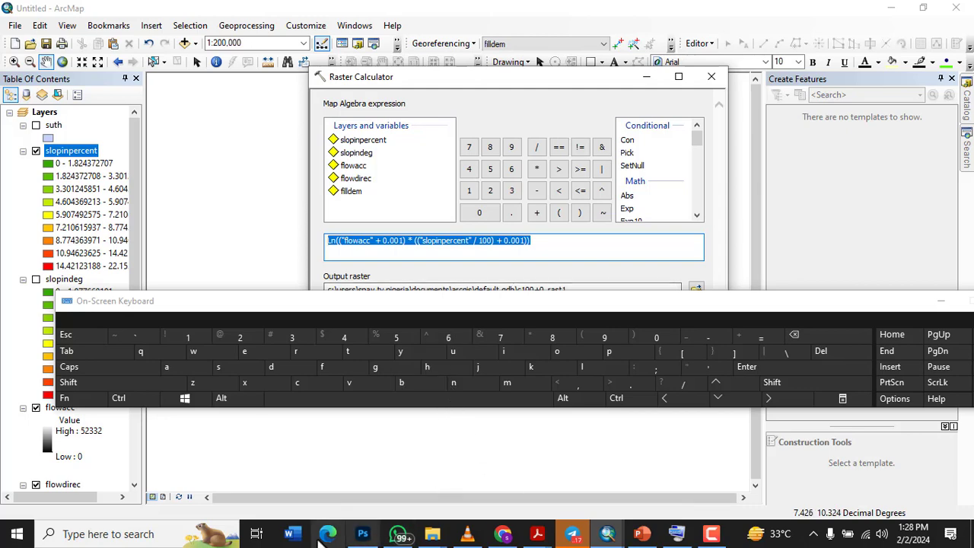
left_click(158, 533)
type("notepad")
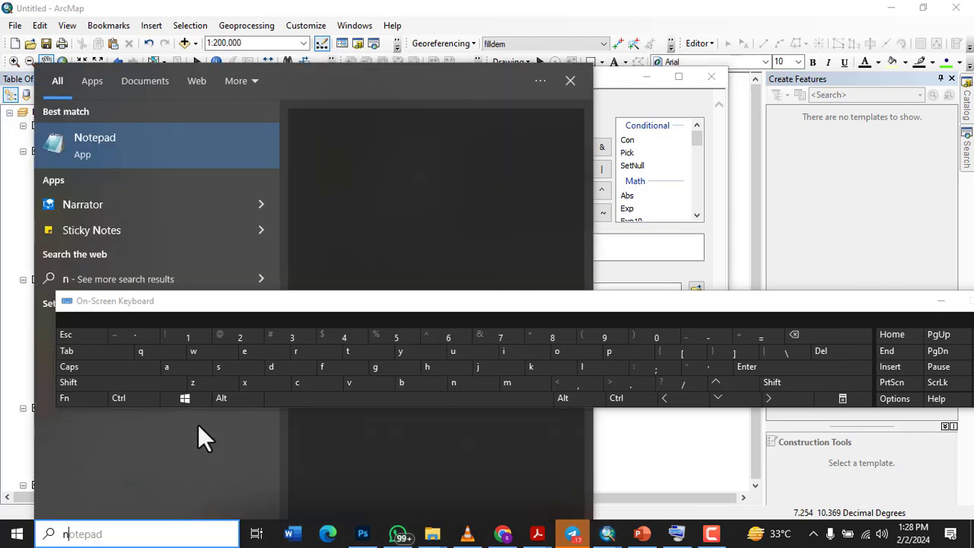
left_click(115, 151)
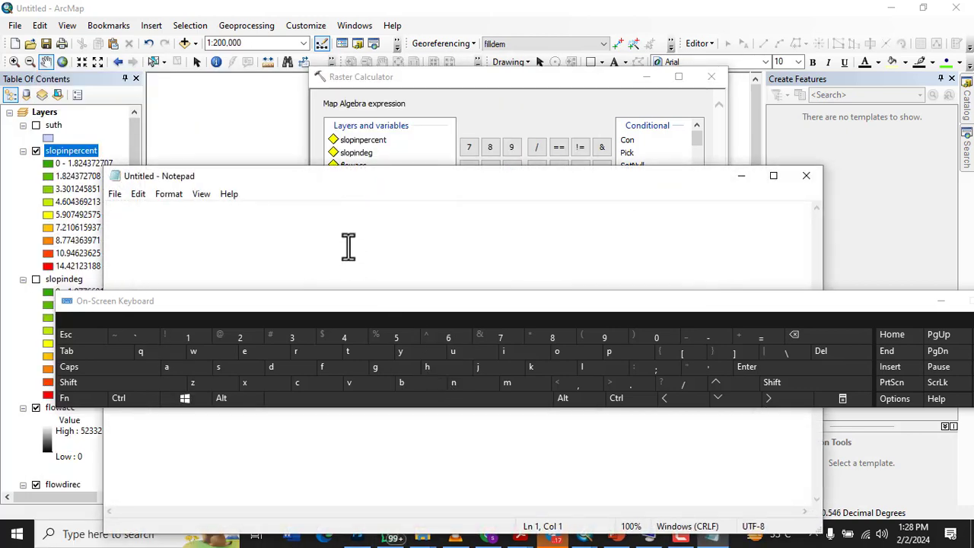
key("ctrl+v")
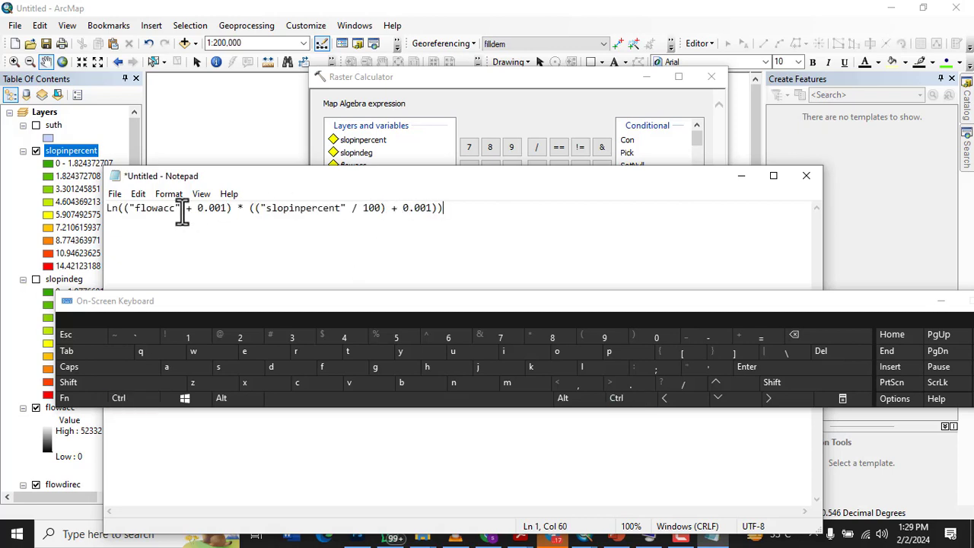
left_click(742, 176)
Run Raster Calculator with the output raster saved as SPI in the hydrology folder.
left_click_drag(842, 308, 697, 401)
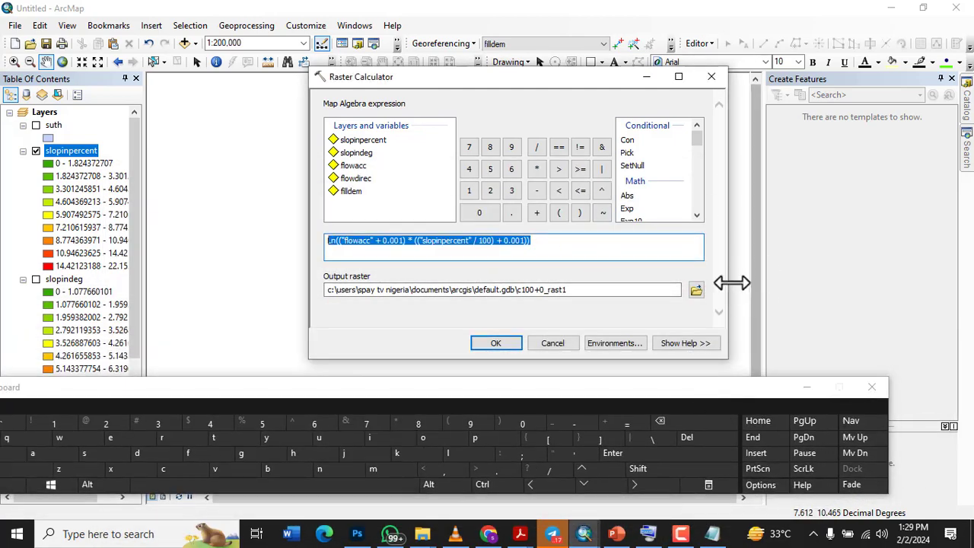
left_click(697, 291)
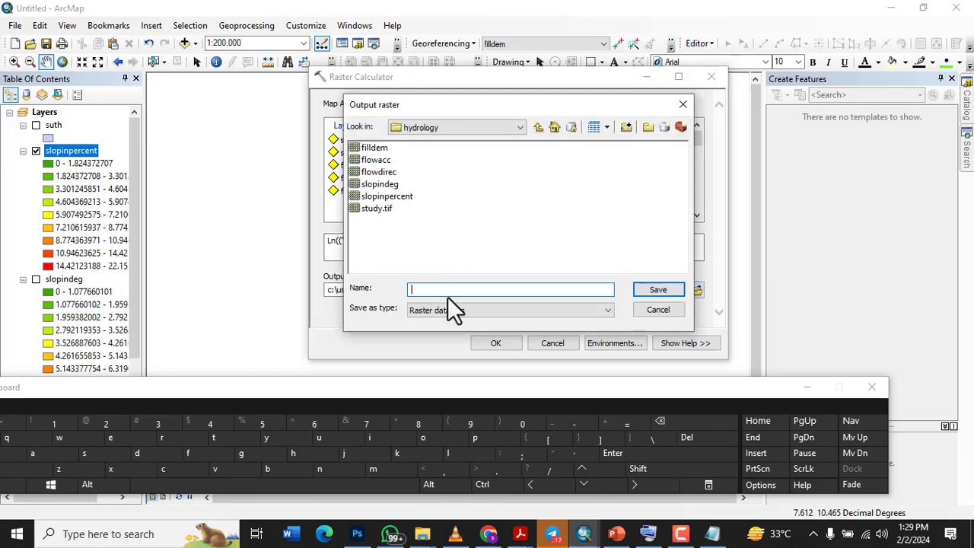
key("Caps_Lock")
type("SPI")
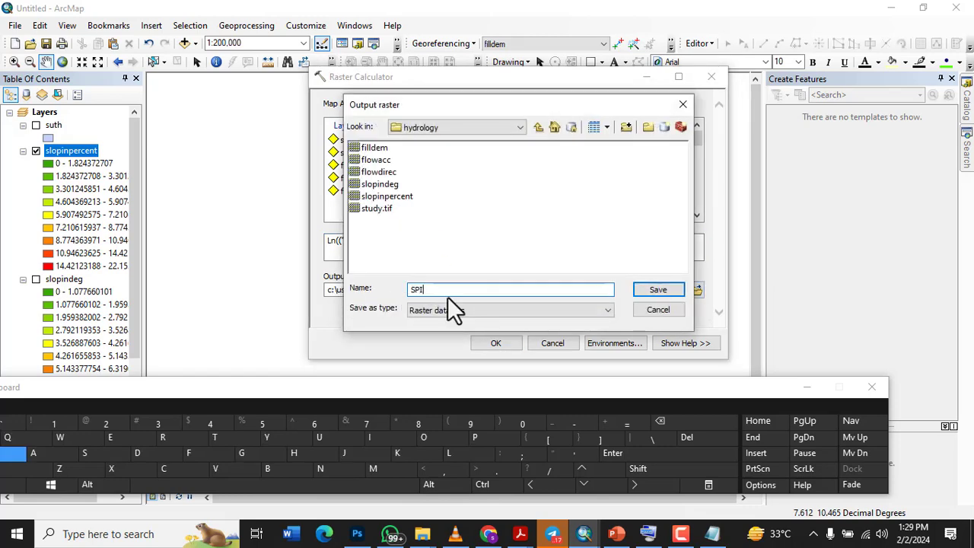
key("Caps_Lock")
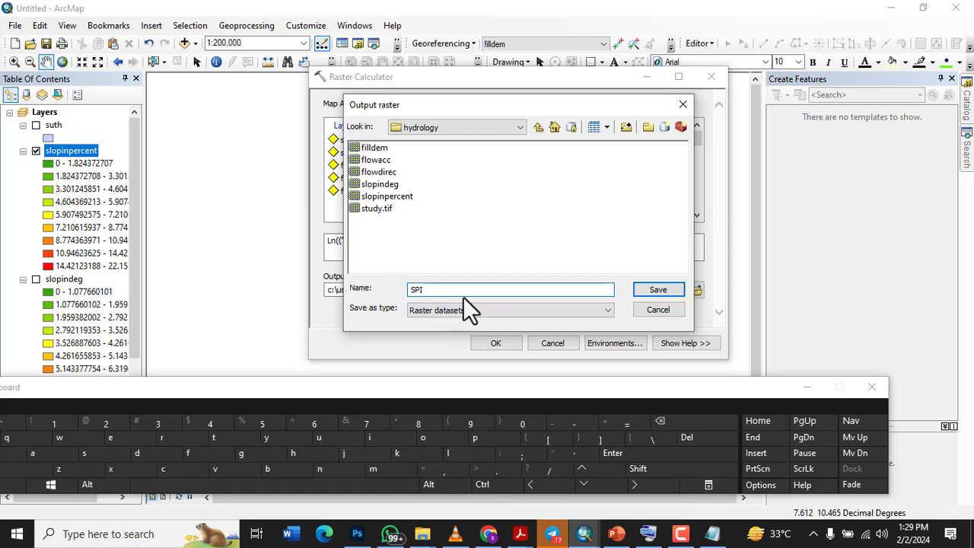
left_click(658, 291)
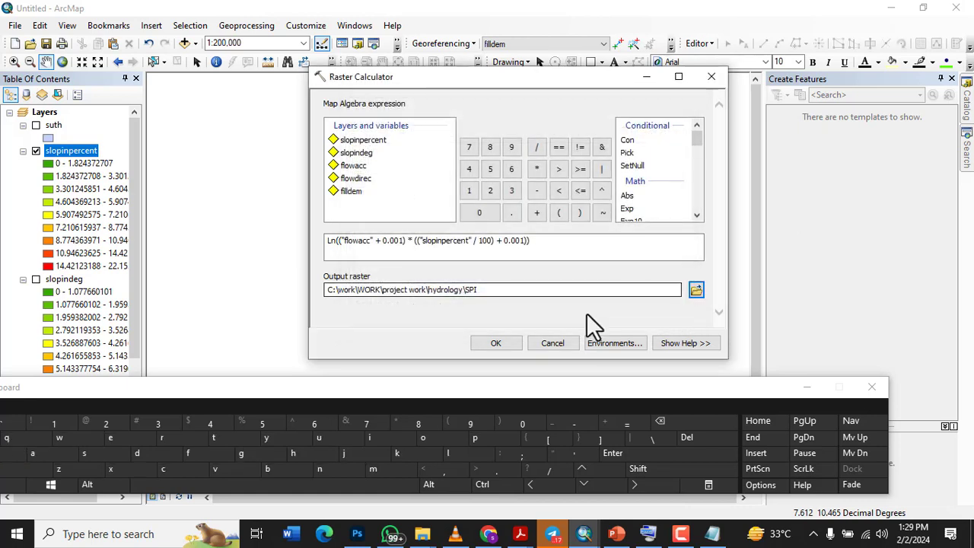
left_click(497, 349)
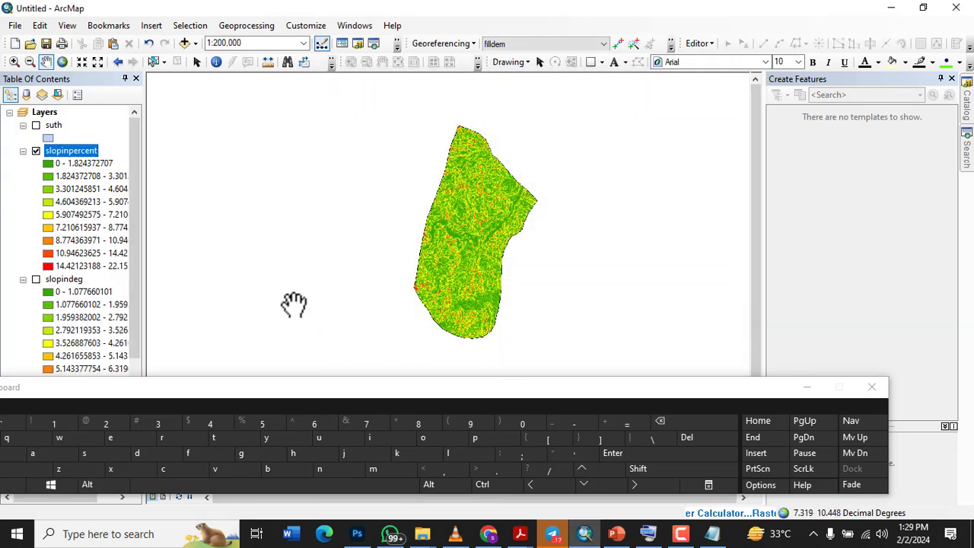
Set the SPI layer's symbology to Classified, computing the histogram, and apply the dark green-yellow-red color ramp.
mouse_move(724, 391)
left_mouse_down()
mouse_move(764, 423)
mouse_move(770, 395)
mouse_move(778, 421)
left_mouse_up()
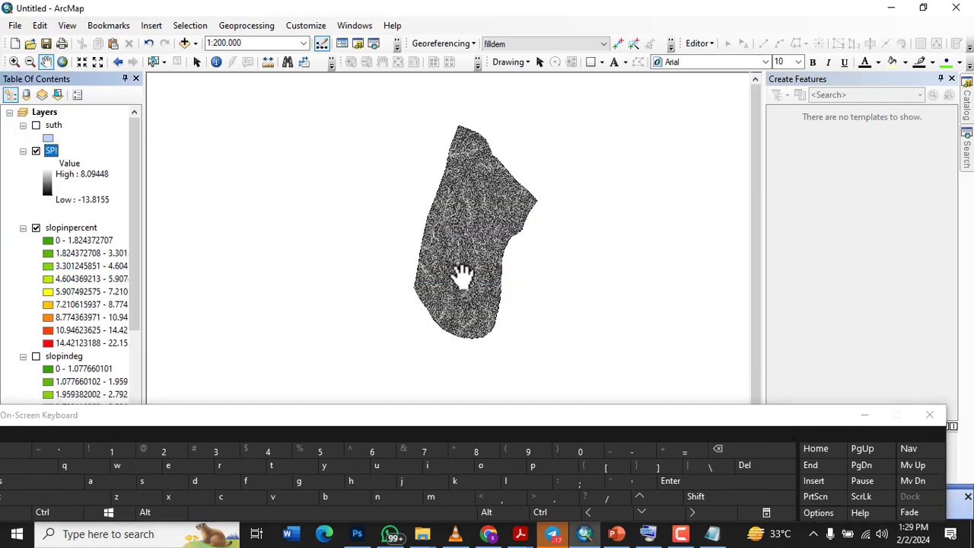
scroll(465, 273, "down", 2)
right_click(52, 151)
left_click(101, 360)
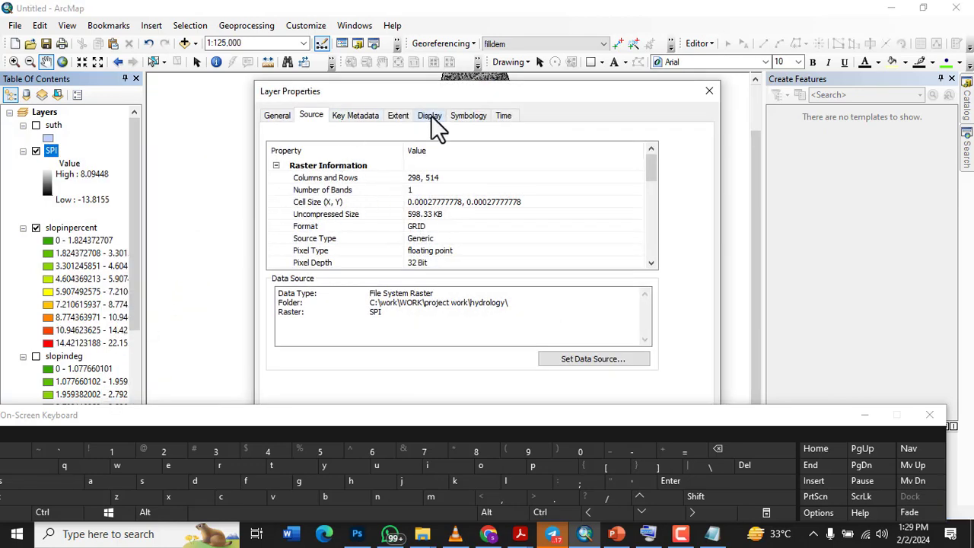
left_click(472, 122)
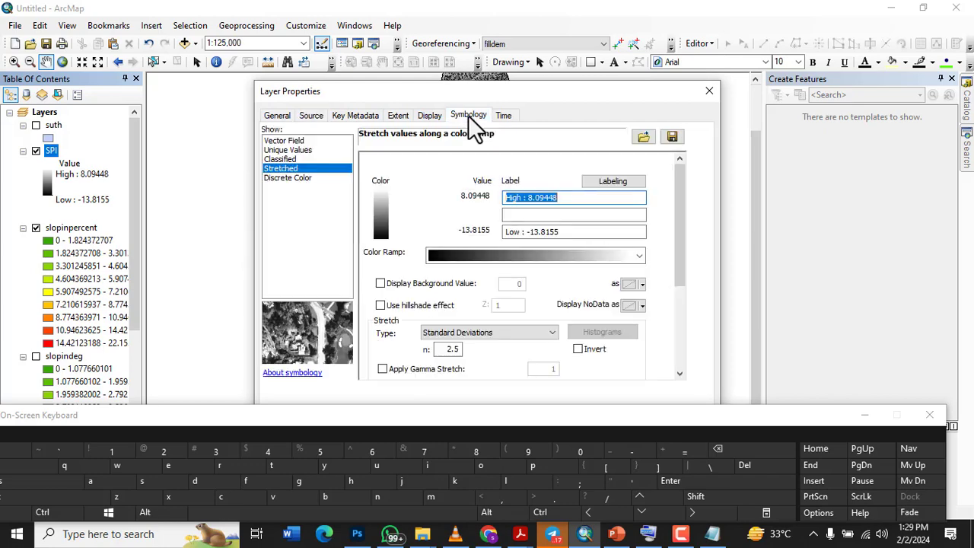
left_click(280, 159)
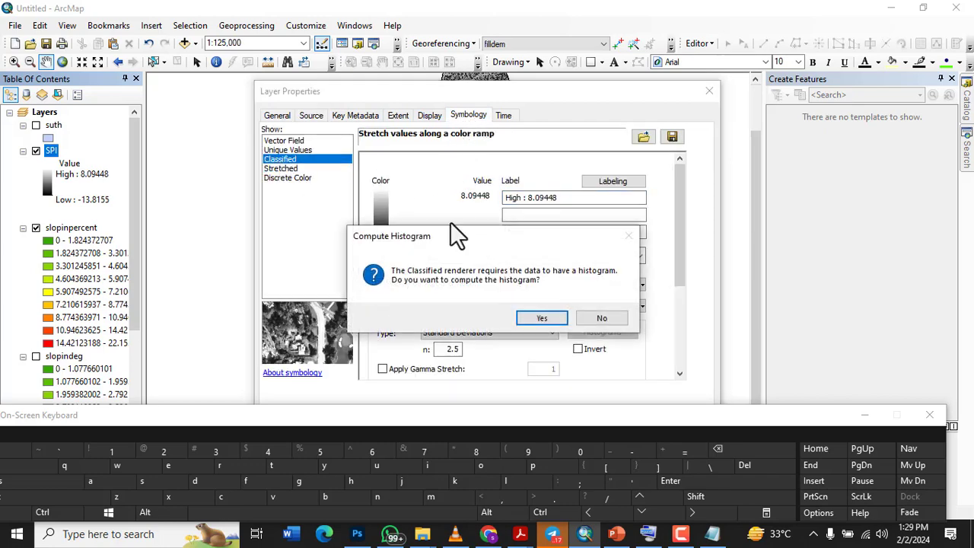
left_click(538, 318)
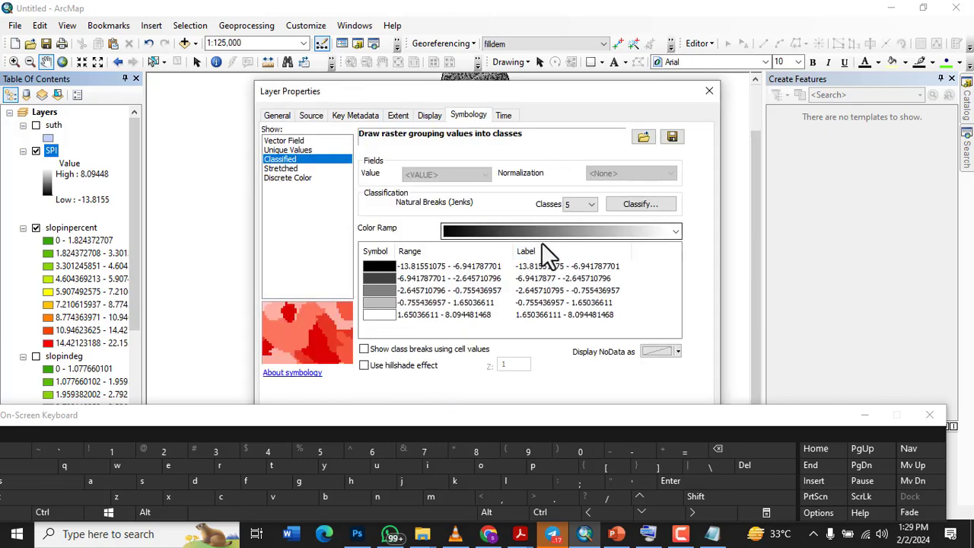
left_click(602, 243)
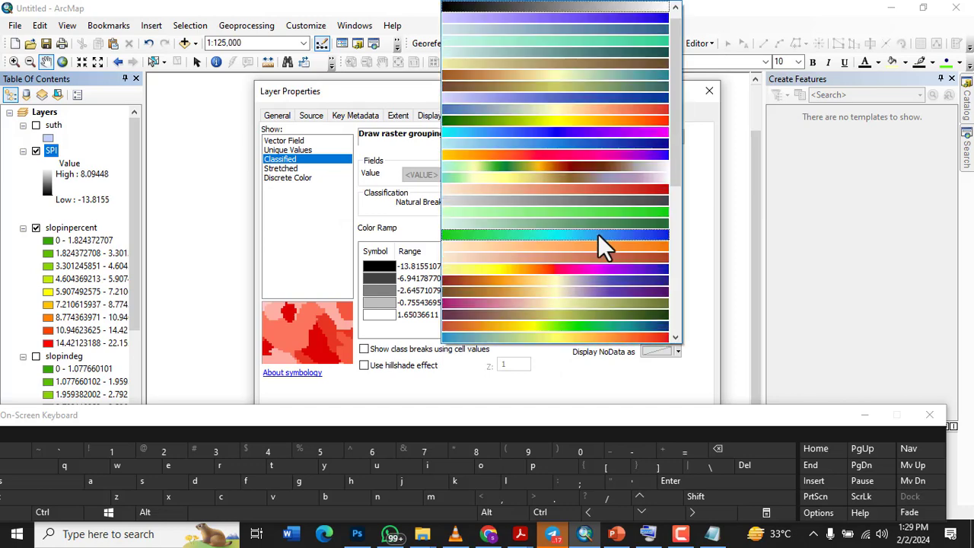
left_click(558, 125)
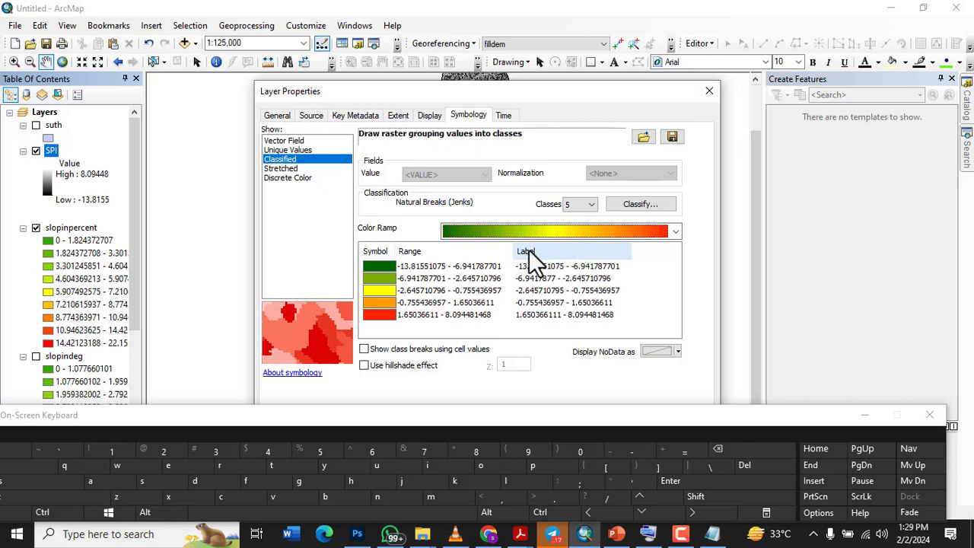
Format the SPI class labels as numeric values rounded to 3 significant digits.
right_click(551, 252)
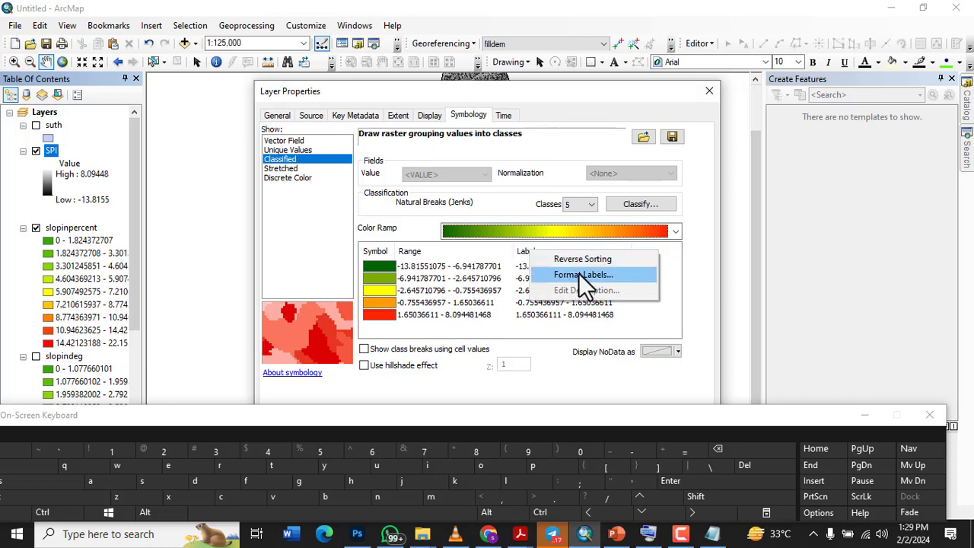
left_click(583, 276)
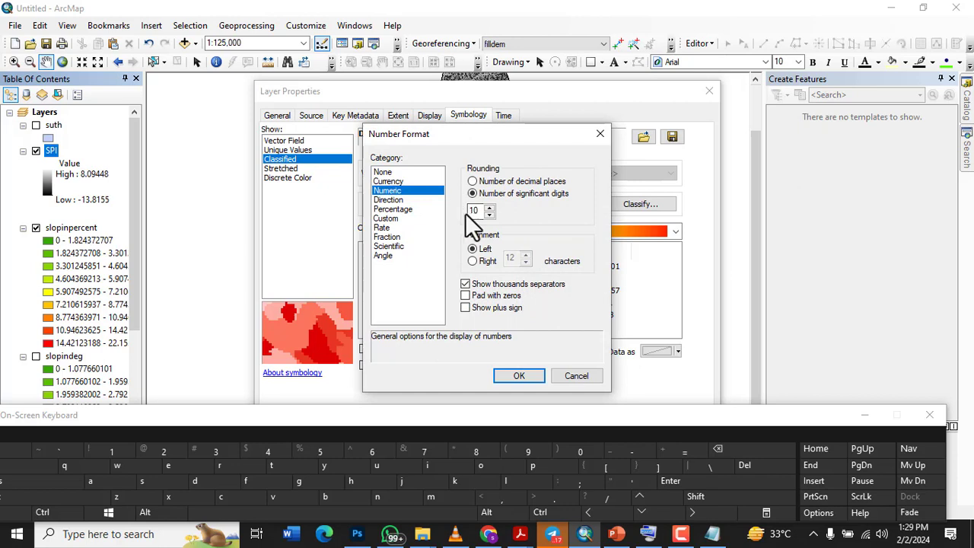
left_click_drag(483, 213, 439, 211)
type("3")
left_click(519, 375)
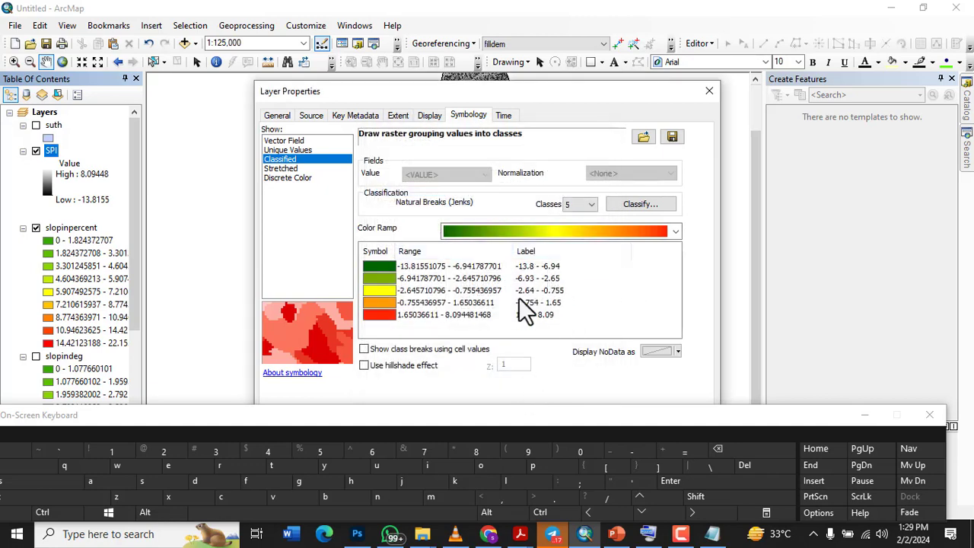
Apply the classified symbology to the SPI layer and minimize the on-screen keyboard to inspect the raster on the map.
left_click_drag(537, 94, 531, 62)
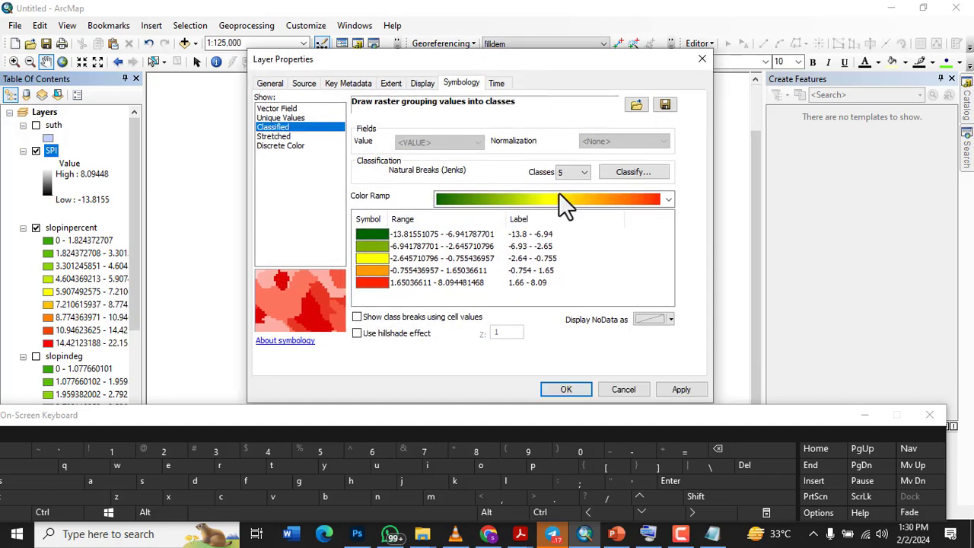
left_click(569, 389)
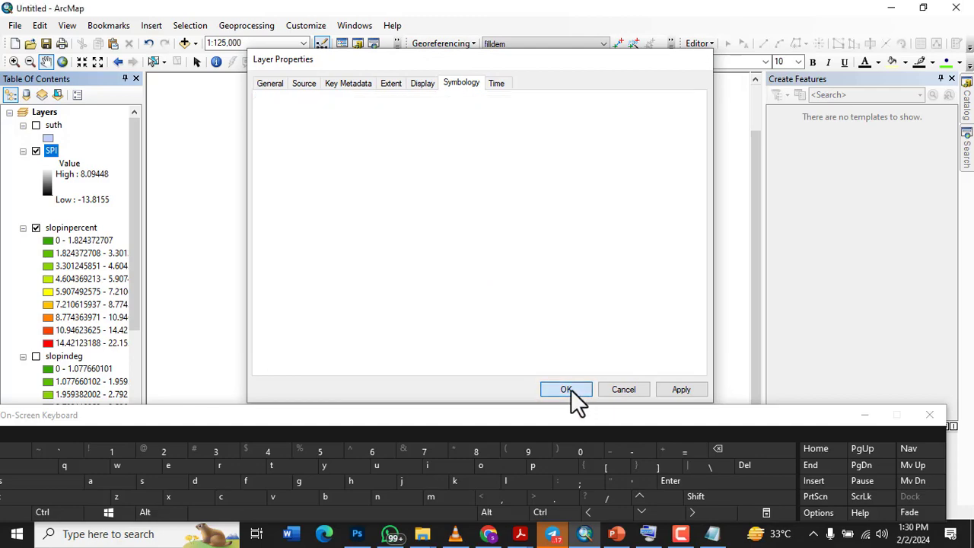
scroll(457, 201, "up", 2)
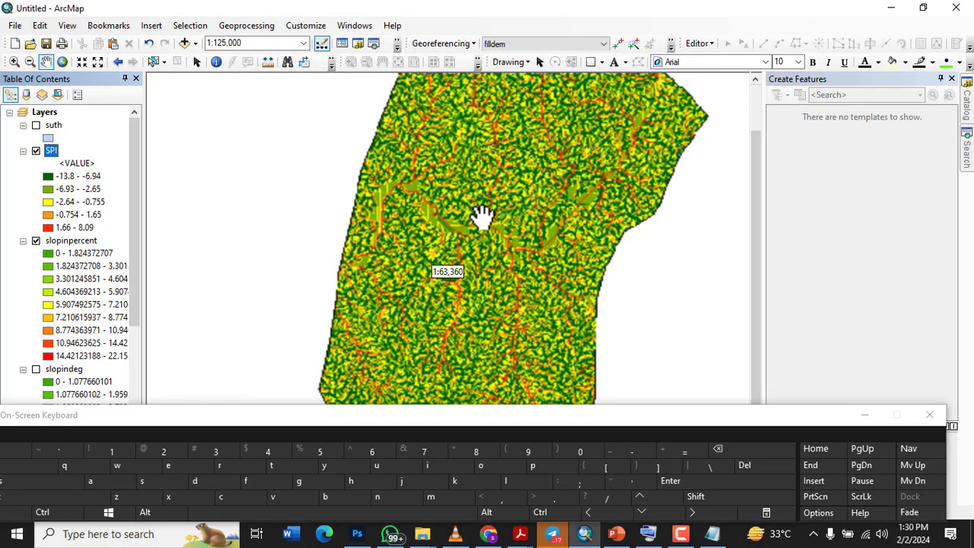
left_click(865, 415)
left_click_drag(540, 271, 528, 293)
scroll(472, 278, "down", 1)
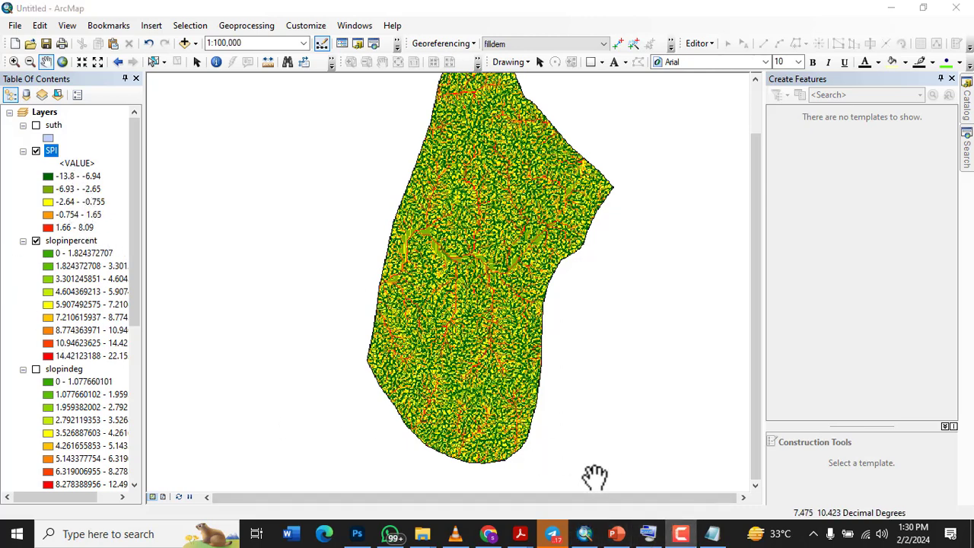
Switch to the stream power index presentation in PowerPoint and show the SPI INDICATOR slide to review what negative and positive values mean.
left_click(674, 535)
left_click(616, 533)
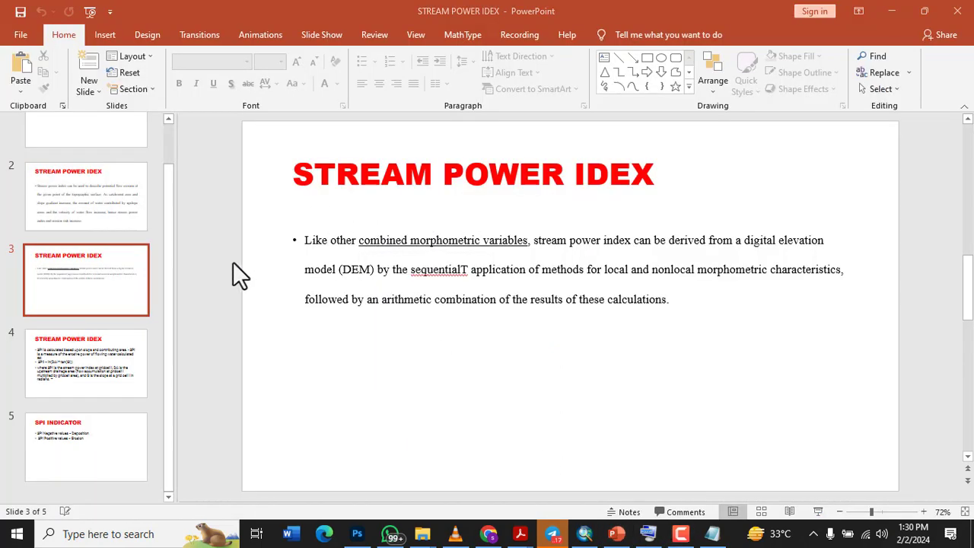
left_click(82, 424)
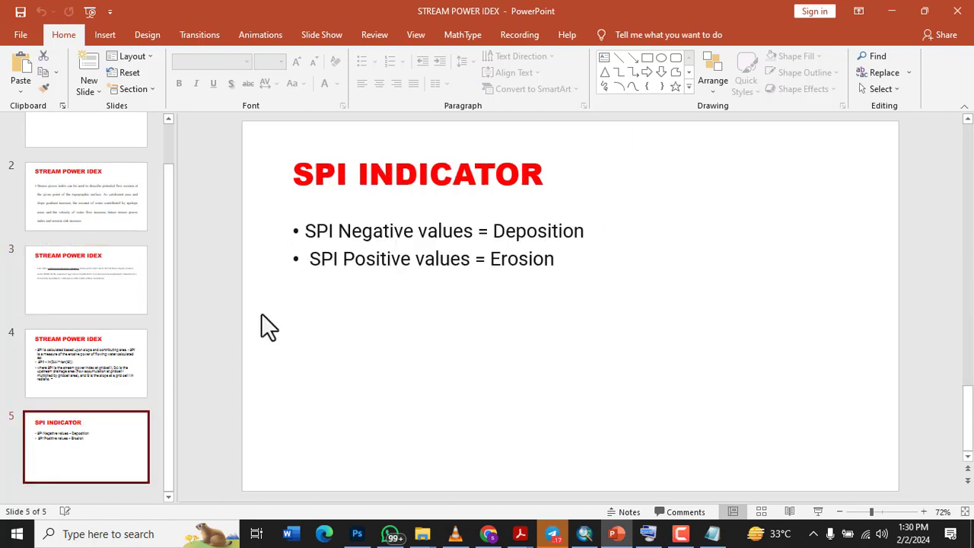